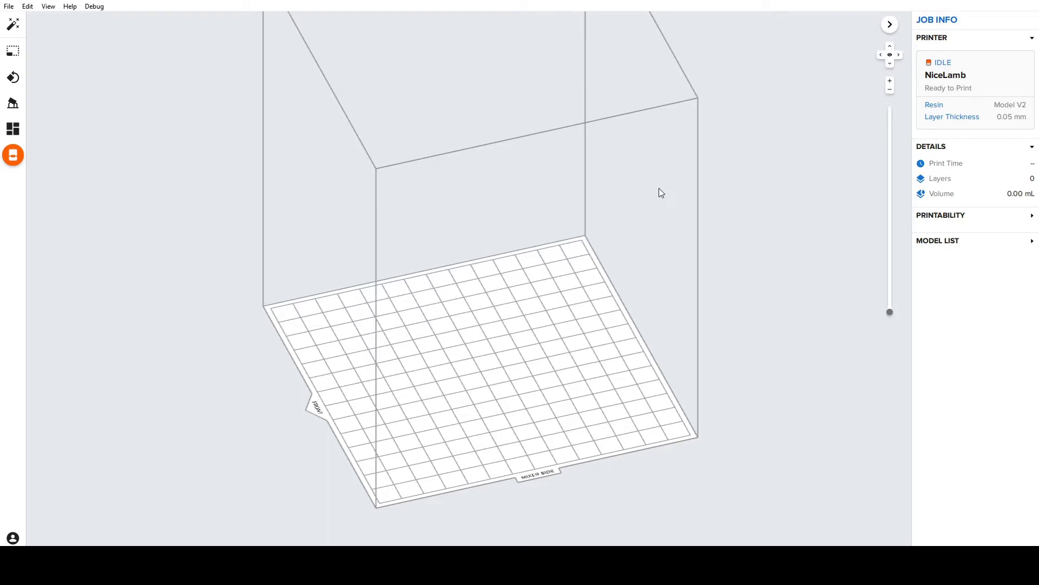
# Set up the job with Model resin and 50-micron layer thickness
pyautogui.moveTo(659, 188); pyautogui.dragTo(620, 175, button='right')
pyautogui.scroll(2, 610, 197)
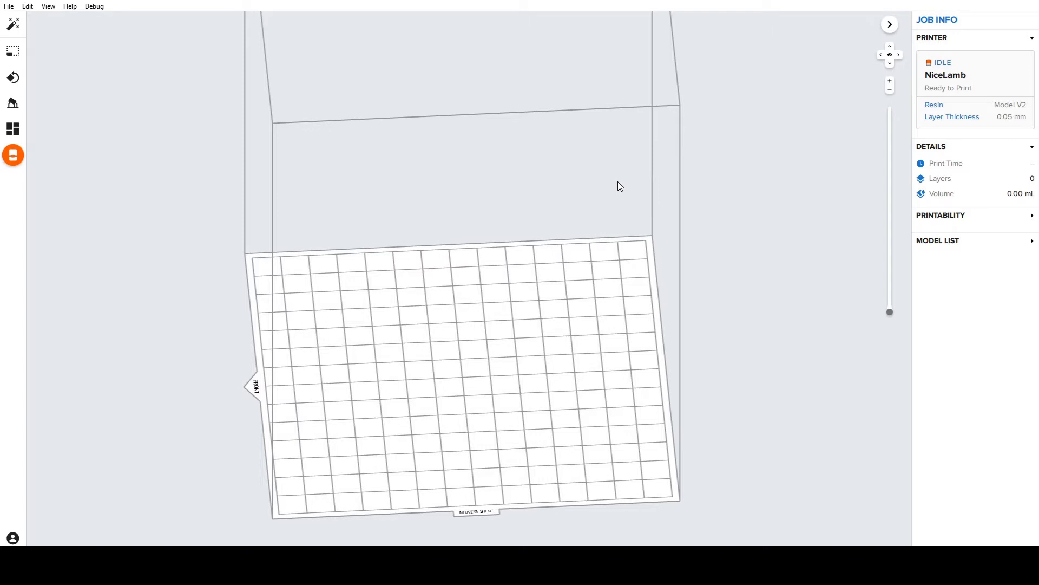
pyautogui.click(949, 114)
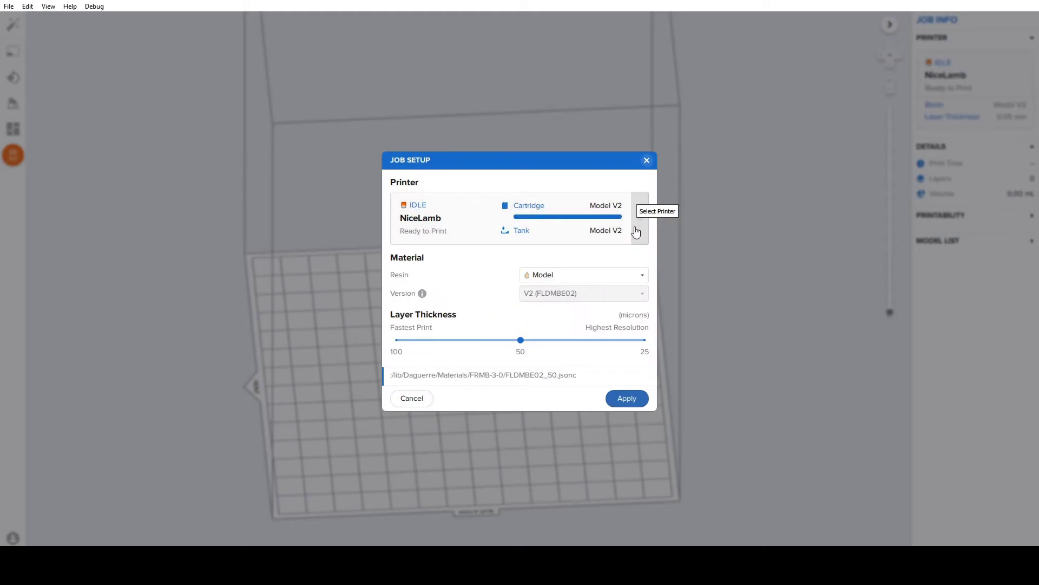
pyautogui.click(571, 275)
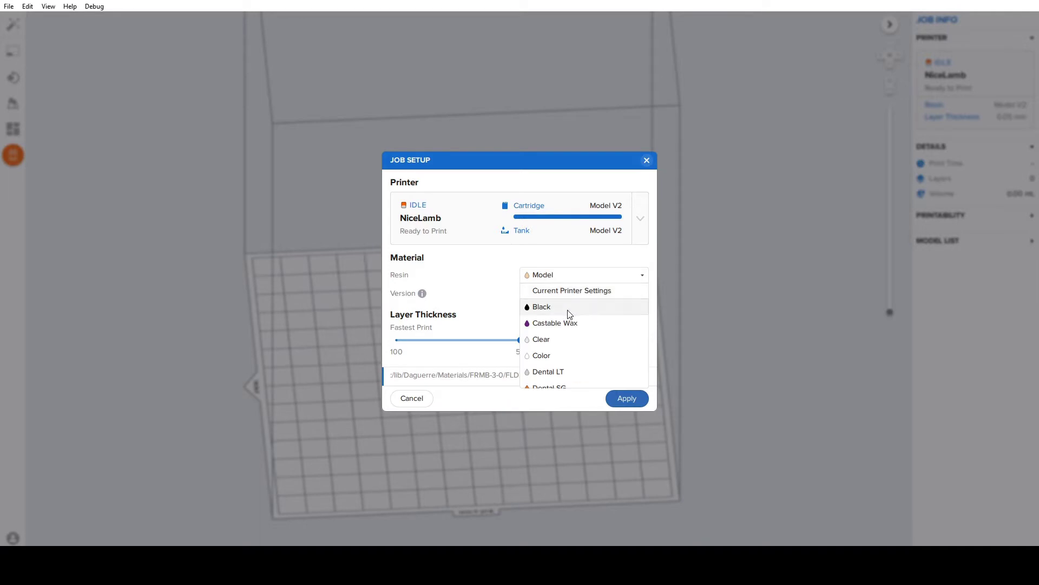
pyautogui.scroll(-5, 569, 317)
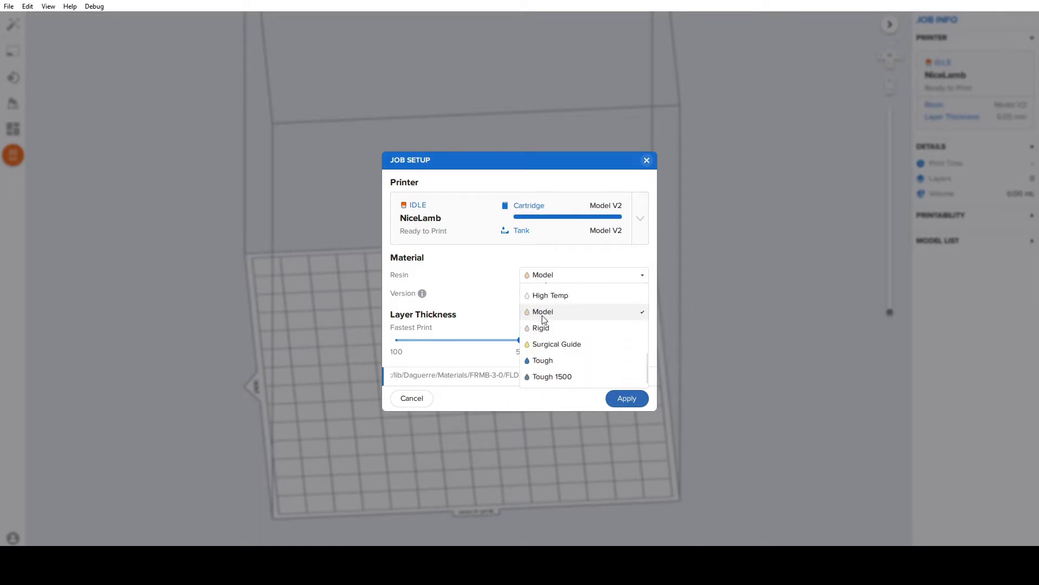
pyautogui.click(543, 319)
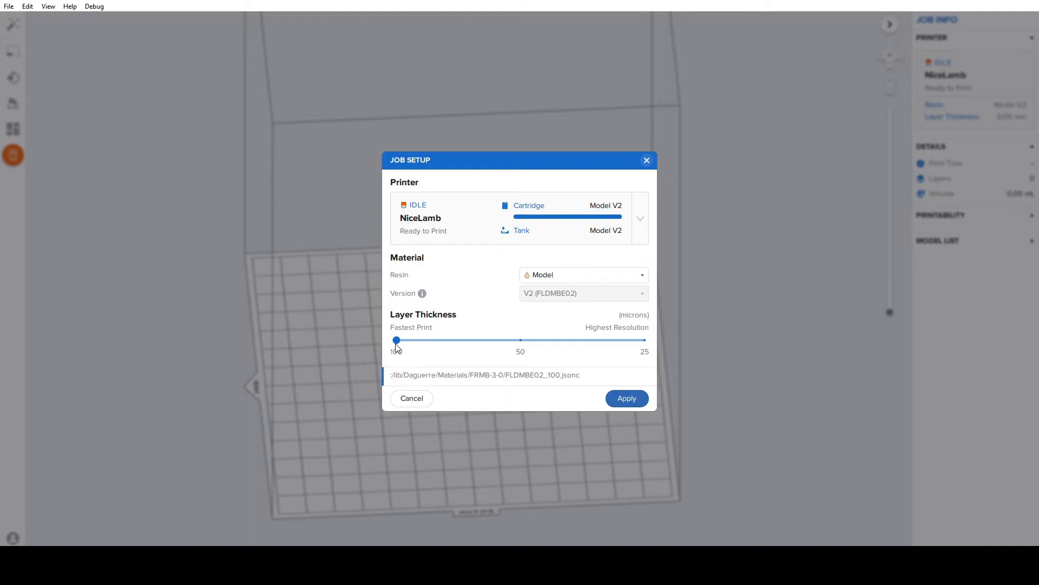
pyautogui.moveTo(397, 347); pyautogui.dragTo(502, 350)
pyautogui.moveTo(522, 341); pyautogui.dragTo(323, 341)
pyautogui.click(522, 341)
pyautogui.click(399, 342)
pyautogui.click(523, 341)
pyautogui.click(622, 405)
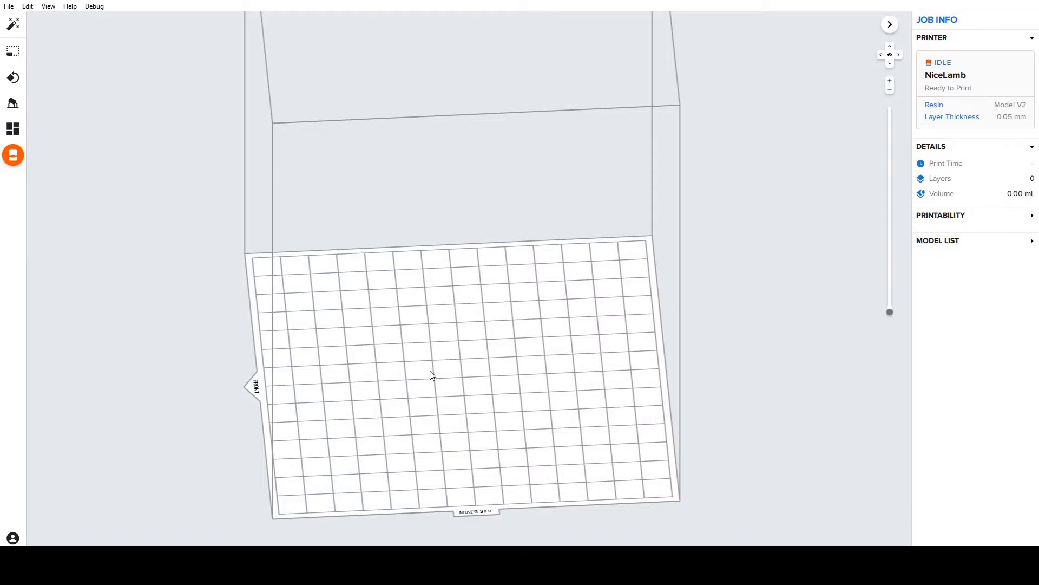
# Open all five 3Shape Hero STL files from the Solid folder onto the platform
pyautogui.click(8, 7)
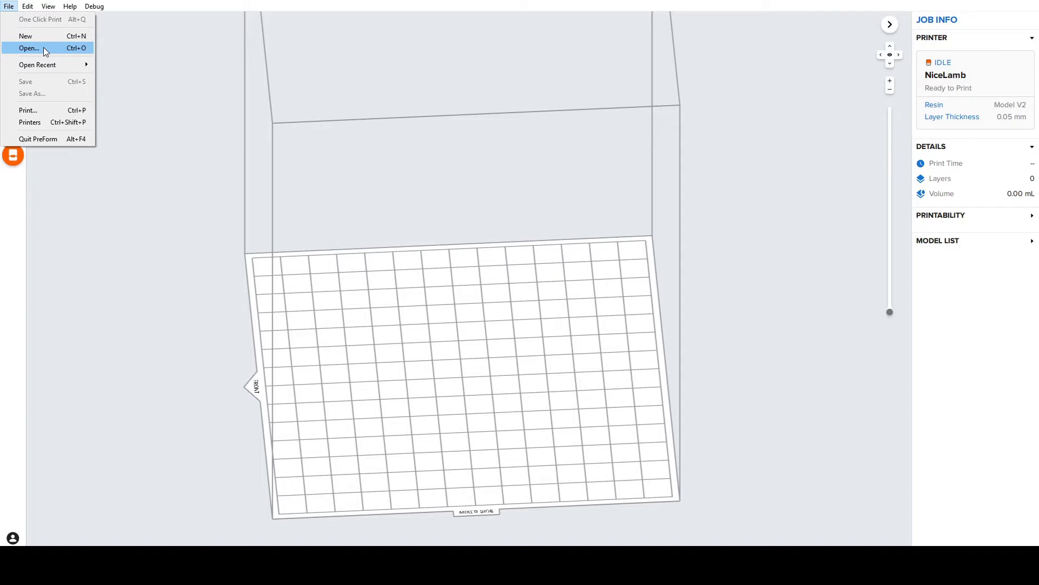
pyautogui.click(45, 49)
pyautogui.moveTo(442, 217); pyautogui.dragTo(348, 125)
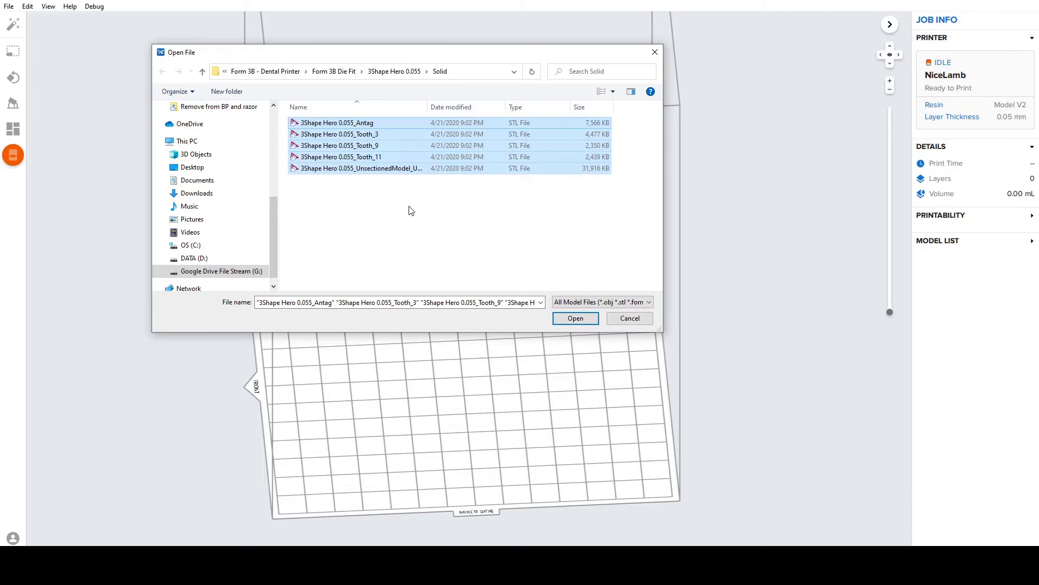
pyautogui.moveTo(373, 204); pyautogui.dragTo(325, 127)
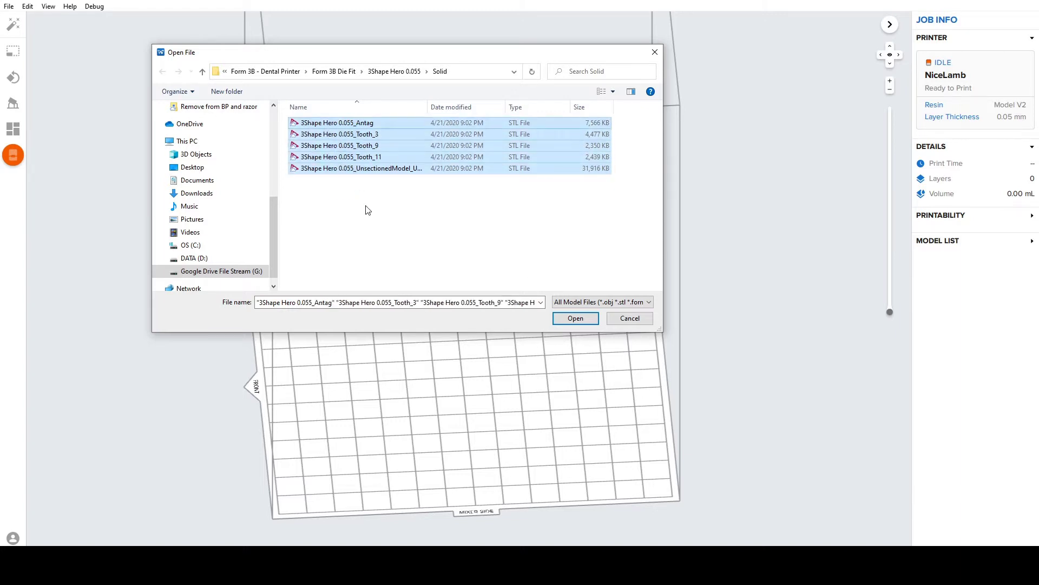
pyautogui.click(574, 318)
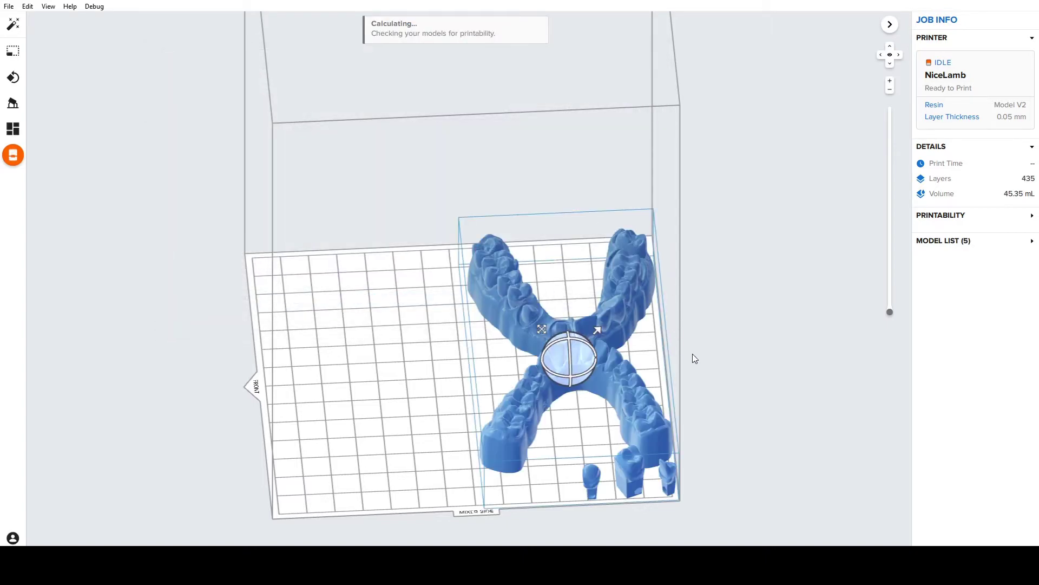
# Deselect the loaded arch and die models and zoom in to a side view of them
pyautogui.click(756, 470)
pyautogui.scroll(10, 629, 416)
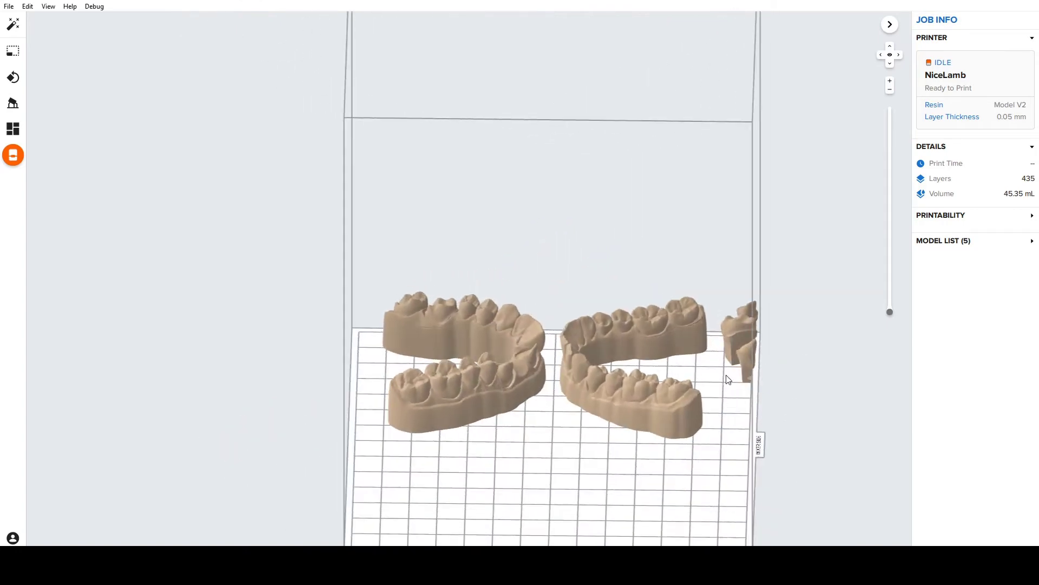
pyautogui.moveTo(621, 339); pyautogui.dragTo(638, 366, button='right')
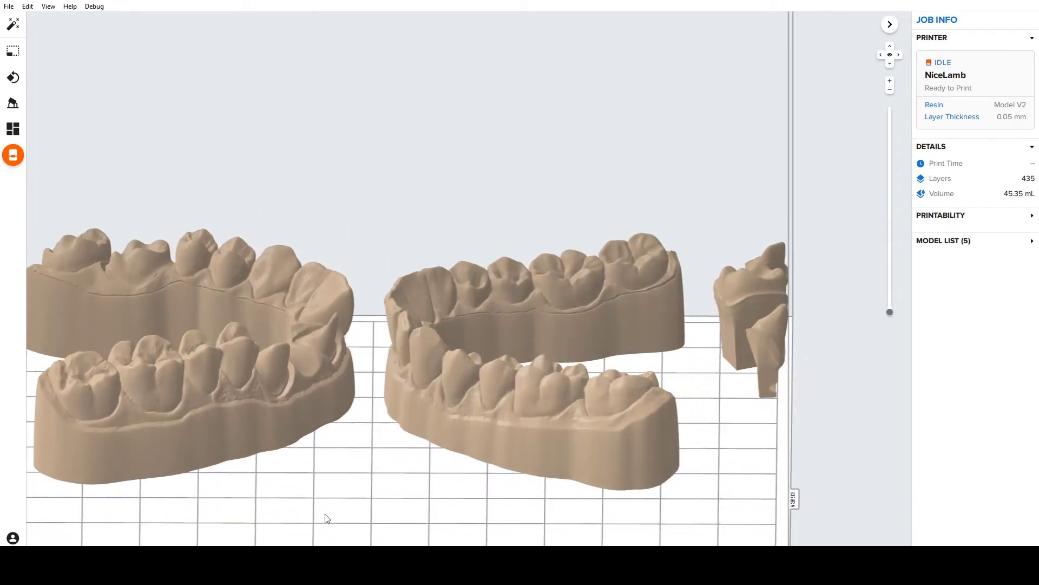
# Drag the angle start job from the Preform Resto Model Demo folder into PreForm and open it without saving
pyautogui.moveTo(331, 563)
pyautogui.click(193, 517)
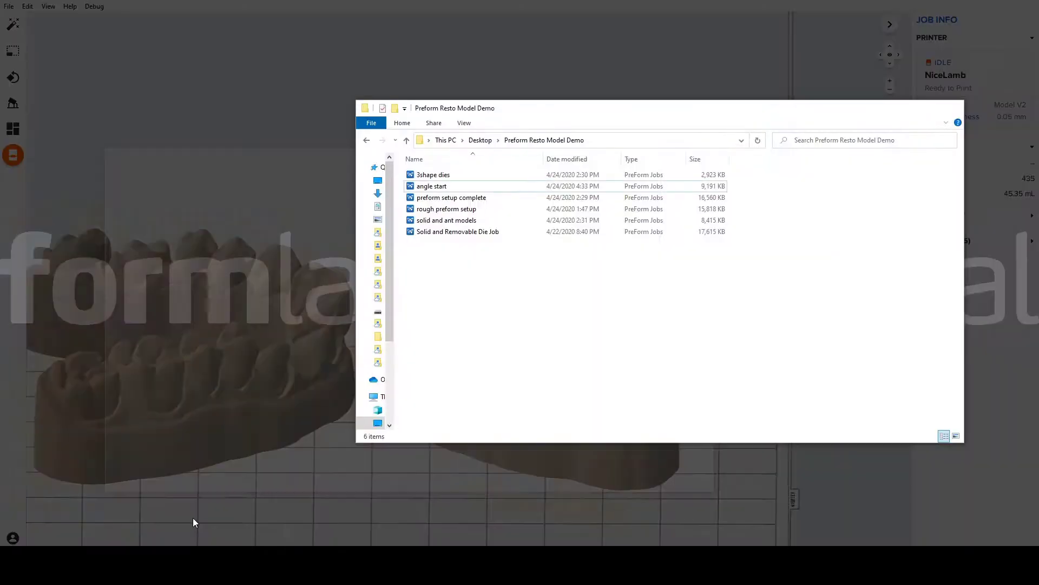
pyautogui.moveTo(451, 188); pyautogui.dragTo(317, 187)
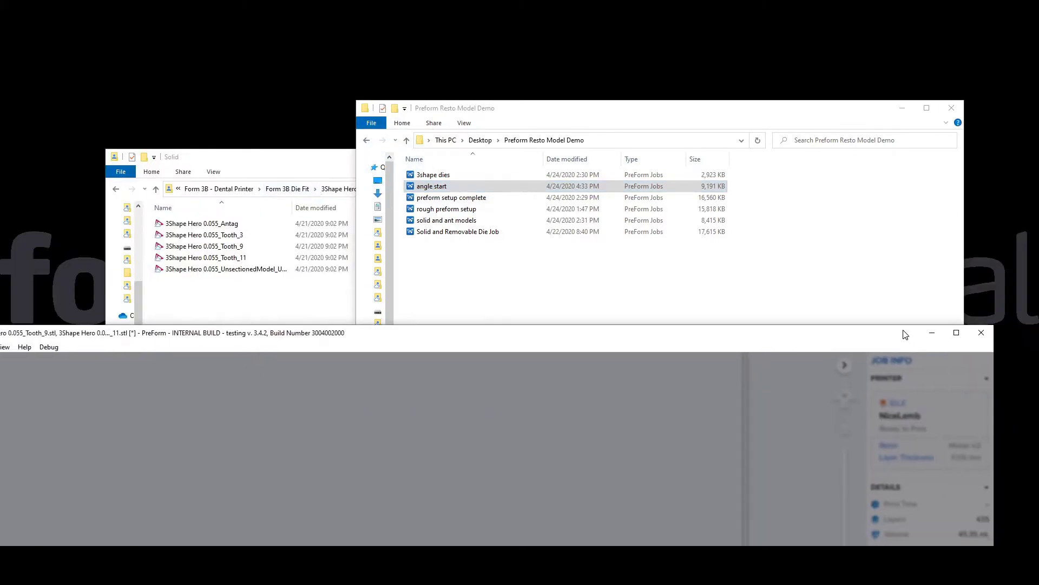
pyautogui.click(953, 332)
pyautogui.click(412, 306)
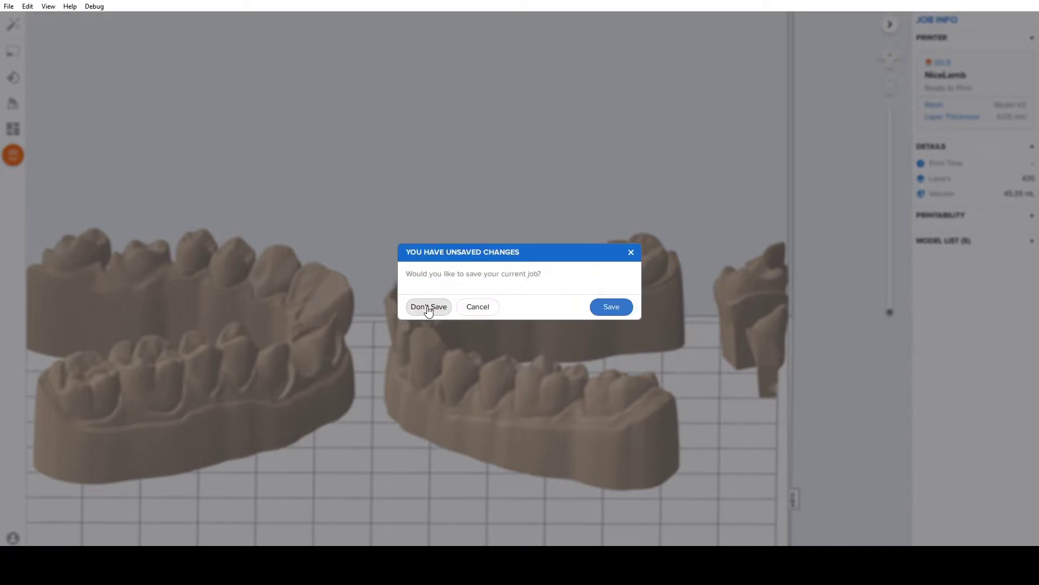
pyautogui.click(431, 306)
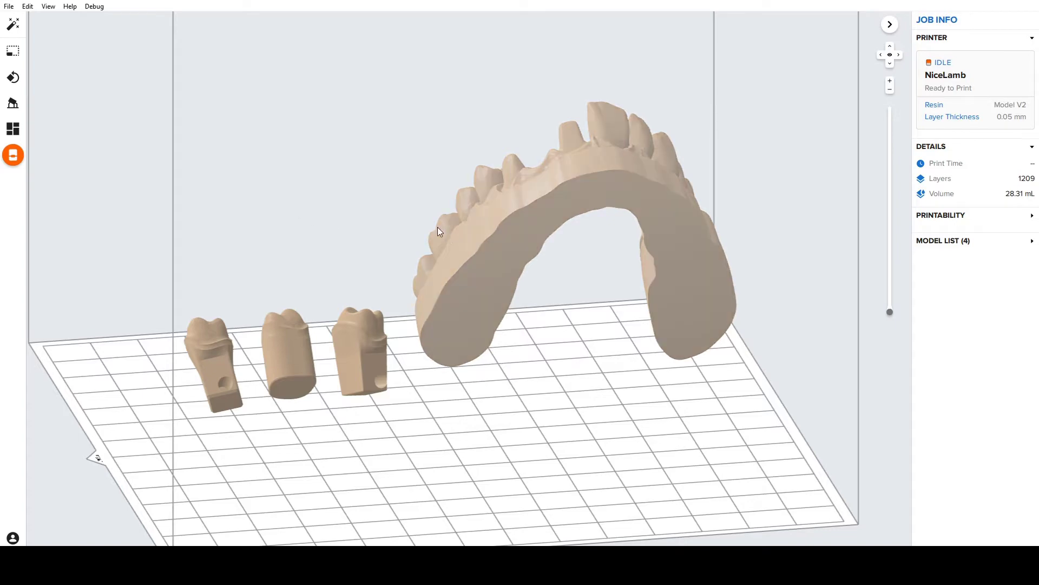
# Lay the arch flat on its bottom face with Select Base
pyautogui.moveTo(405, 187); pyautogui.dragTo(379, 194, button='right')
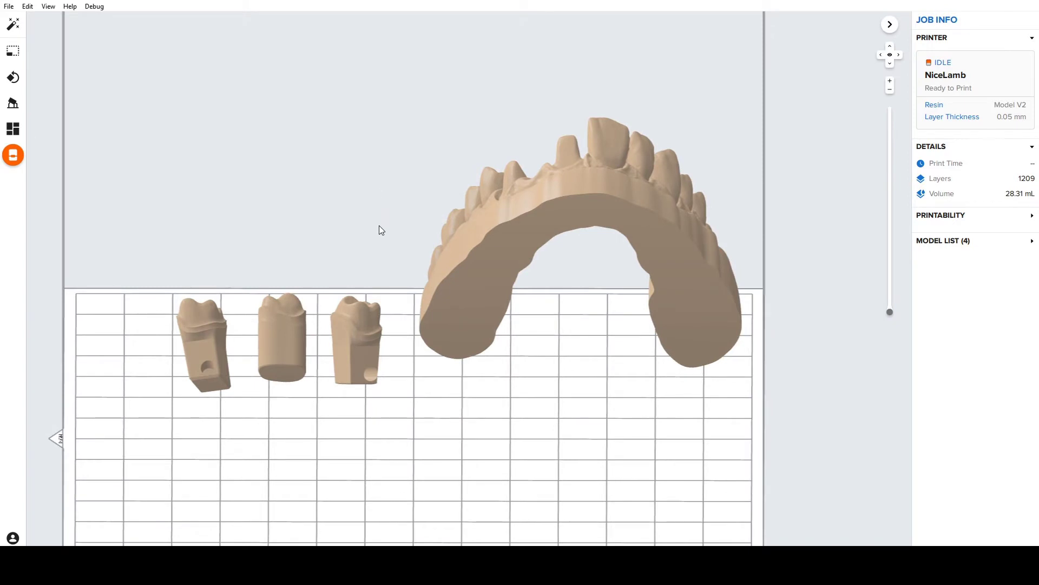
pyautogui.click(21, 85)
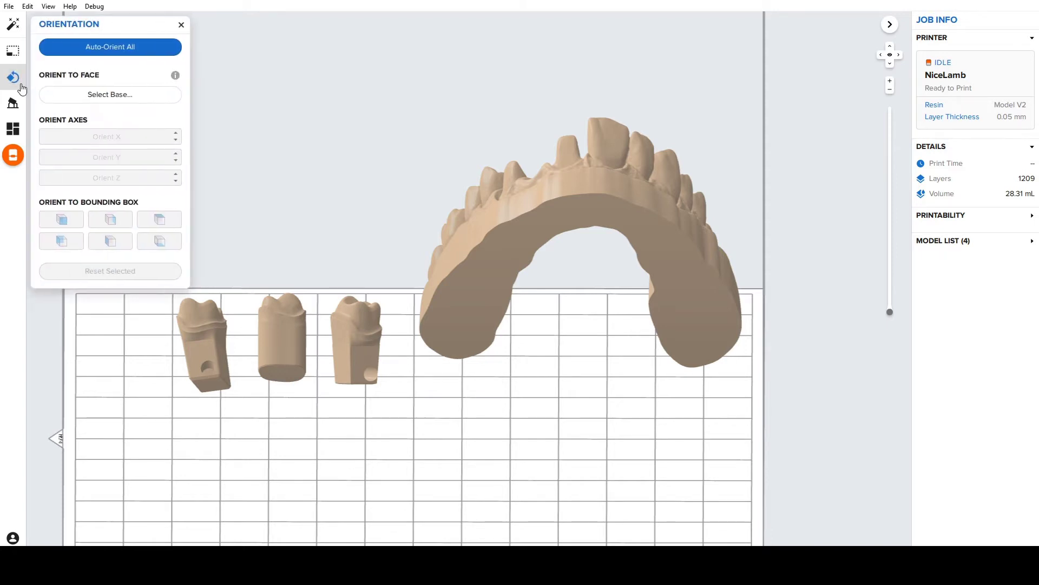
pyautogui.click(109, 99)
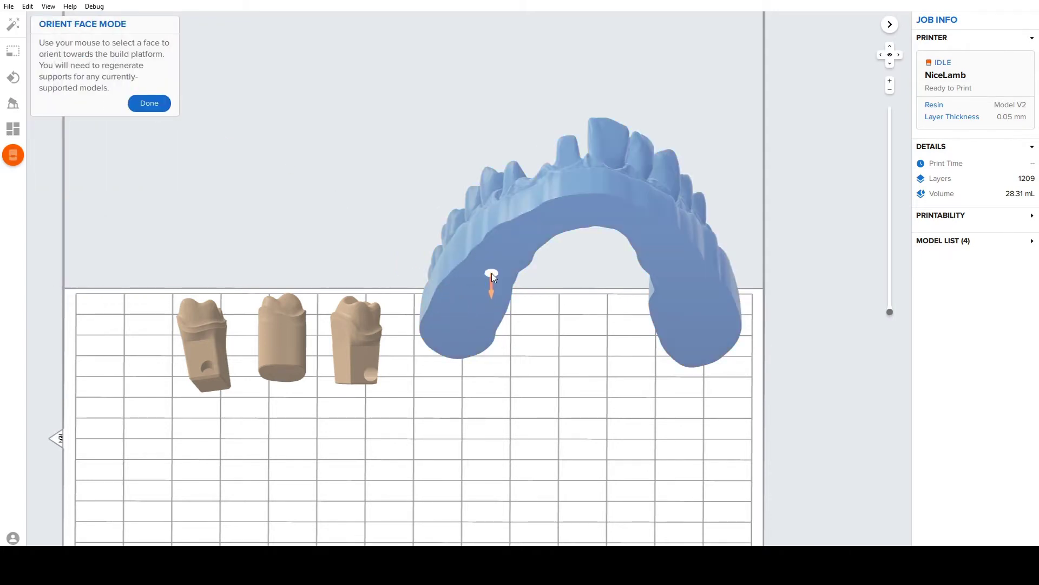
pyautogui.moveTo(589, 332); pyautogui.dragTo(609, 284, button='right')
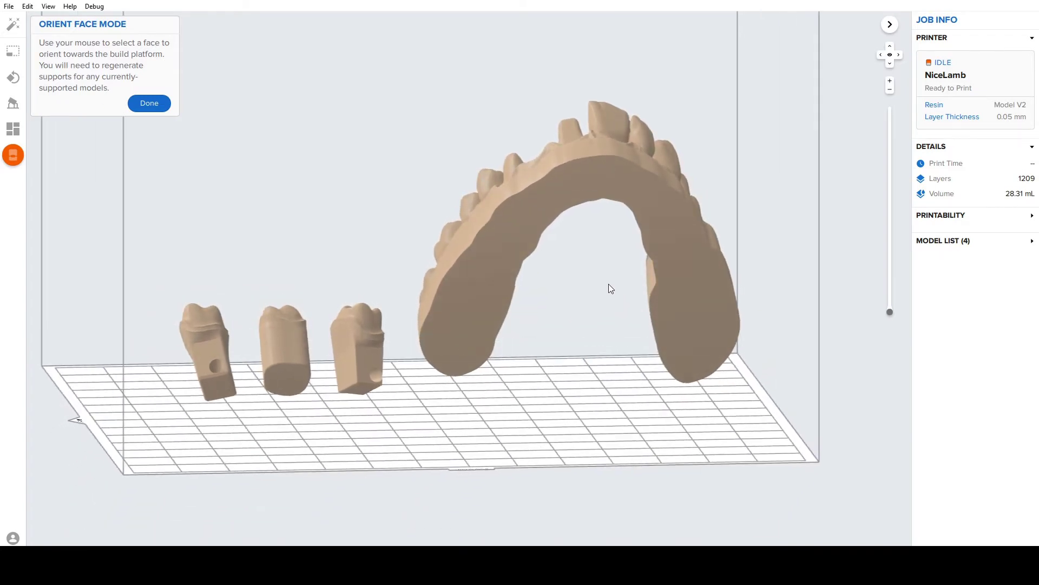
pyautogui.click(488, 283)
# Stand the three dies upright on their bases and reset the arch's bottom face
pyautogui.moveTo(454, 385); pyautogui.dragTo(454, 363, button='right')
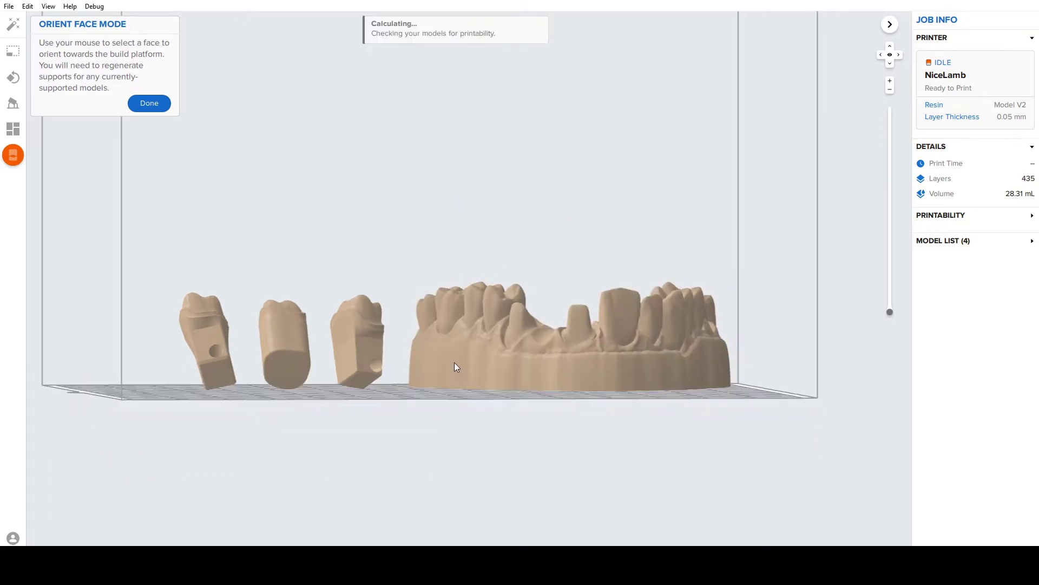
pyautogui.click(363, 381)
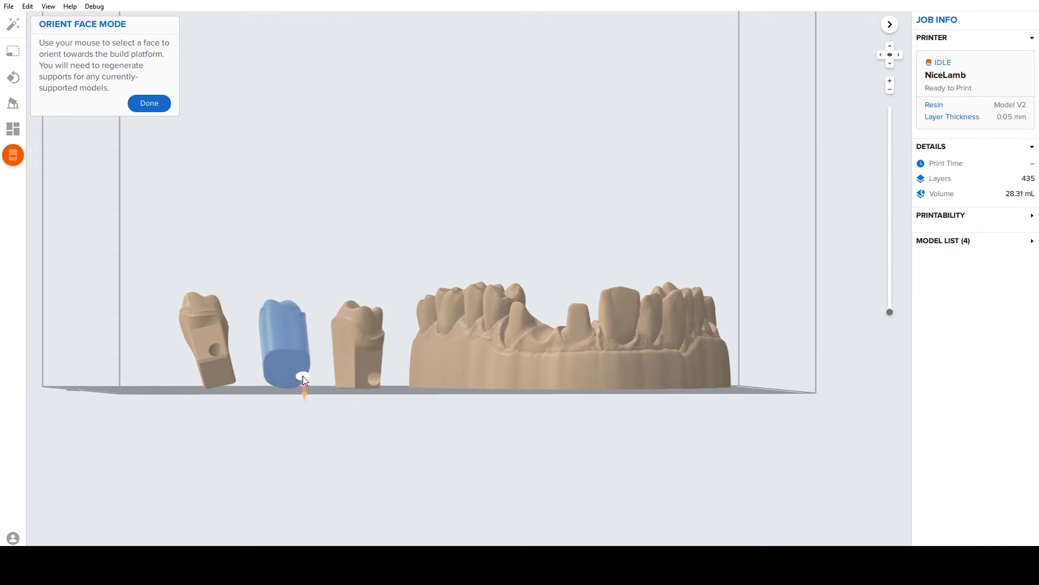
pyautogui.click(287, 369)
pyautogui.moveTo(449, 346); pyautogui.dragTo(277, 385, button='right')
pyautogui.click(223, 376)
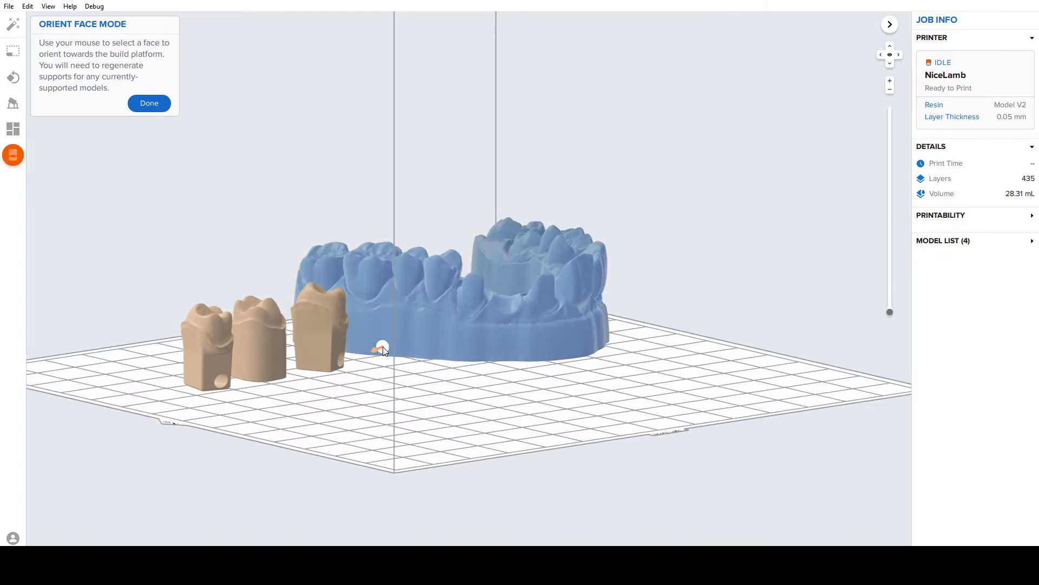
pyautogui.click(378, 353)
pyautogui.moveTo(376, 356); pyautogui.dragTo(297, 236, button='right')
# Confirm the chosen base faces and clear the die selection
pyautogui.click(149, 104)
pyautogui.moveTo(568, 320); pyautogui.dragTo(579, 348, button='right')
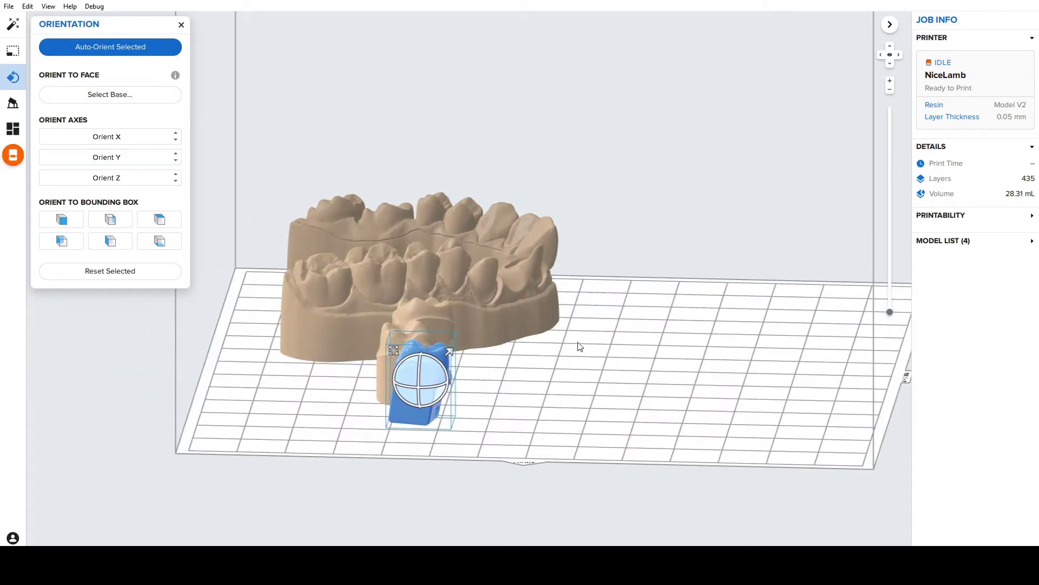
pyautogui.click(586, 351)
# Hide exocad 3, the UpperJaw model and Tooth_3, leaving only the 3shape angled die
pyautogui.click(980, 247)
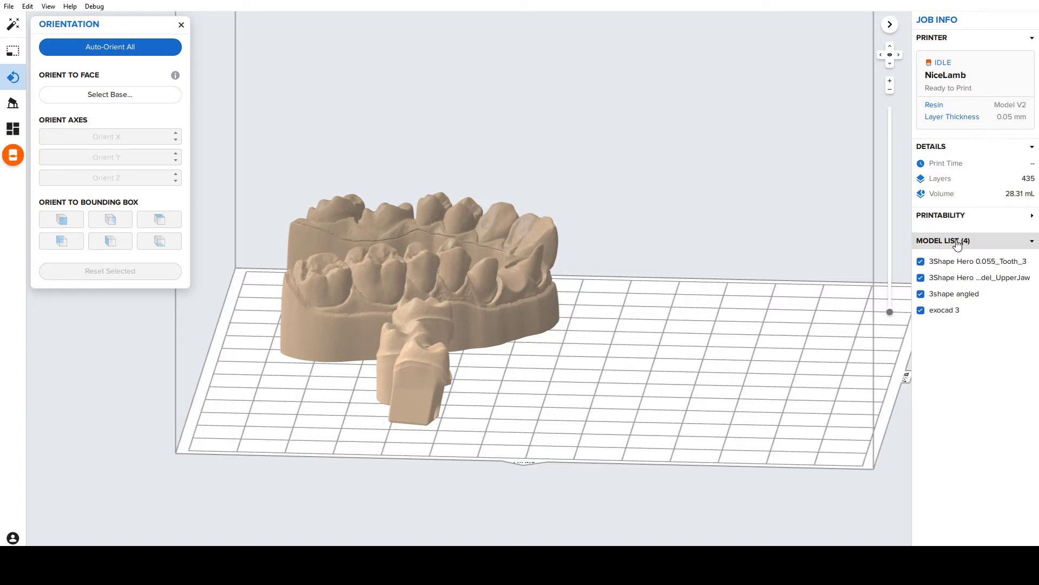
pyautogui.click(12, 77)
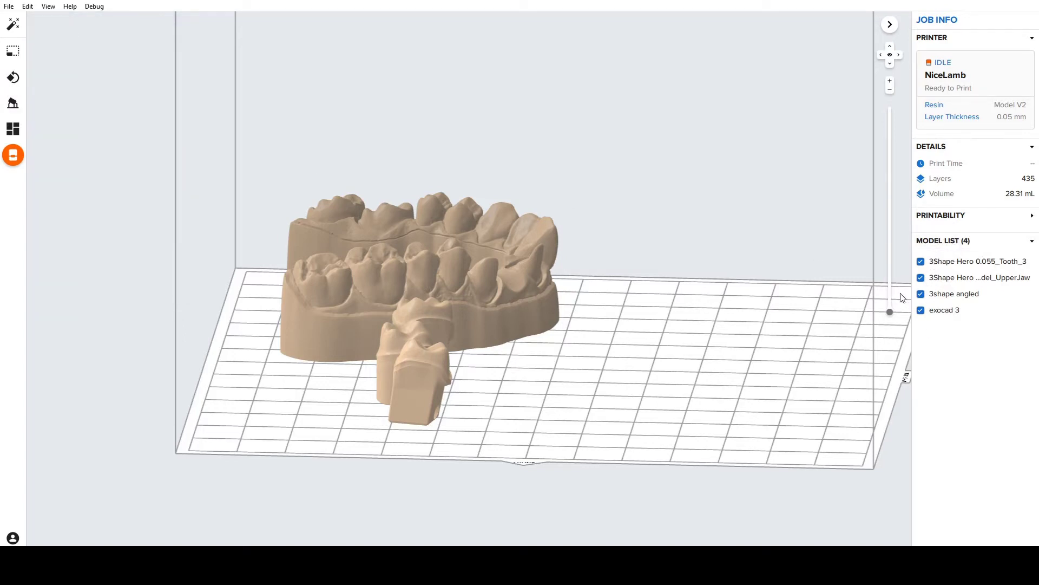
pyautogui.click(921, 308)
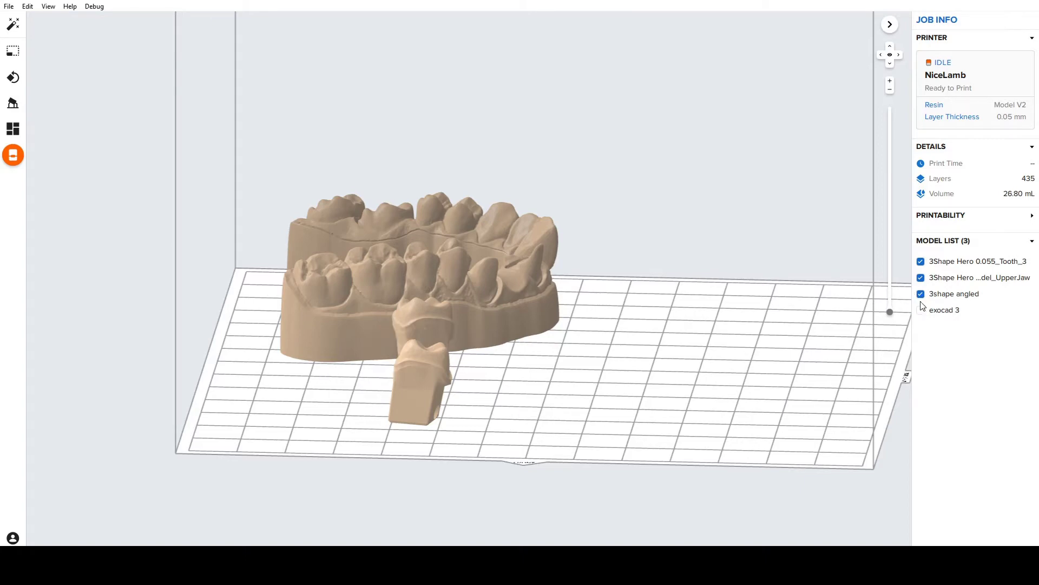
pyautogui.click(921, 277)
pyautogui.click(922, 261)
pyautogui.moveTo(601, 383); pyautogui.dragTo(651, 327, button='right')
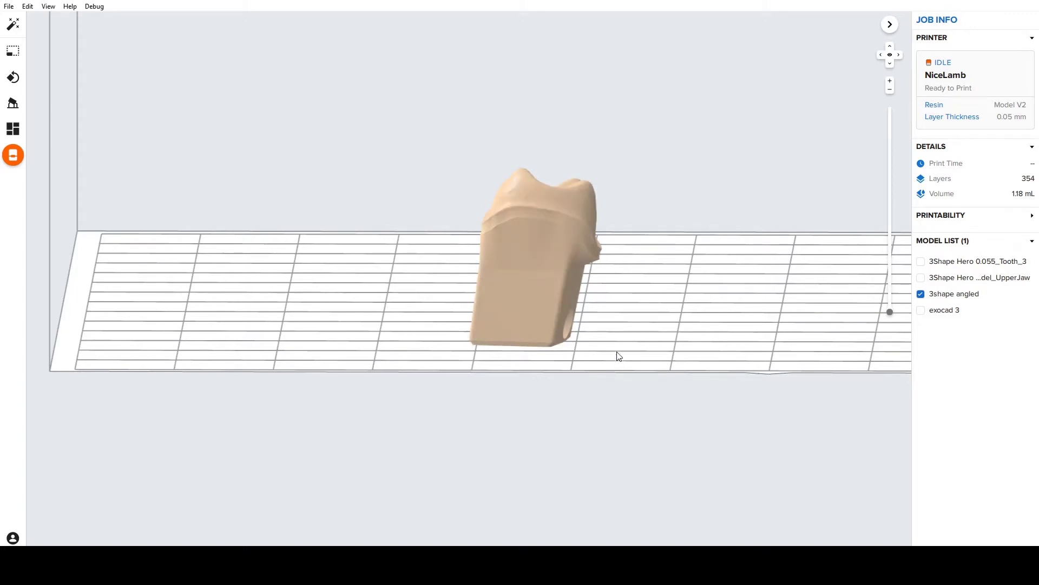
# Select the 3shape angled die and tilt it slightly with the rotation ring
pyautogui.moveTo(617, 351)
pyautogui.mouseDown(button='right')
pyautogui.moveTo(617, 341)
pyautogui.moveTo(597, 376)
pyautogui.moveTo(612, 351)
pyautogui.mouseUp(button='right')
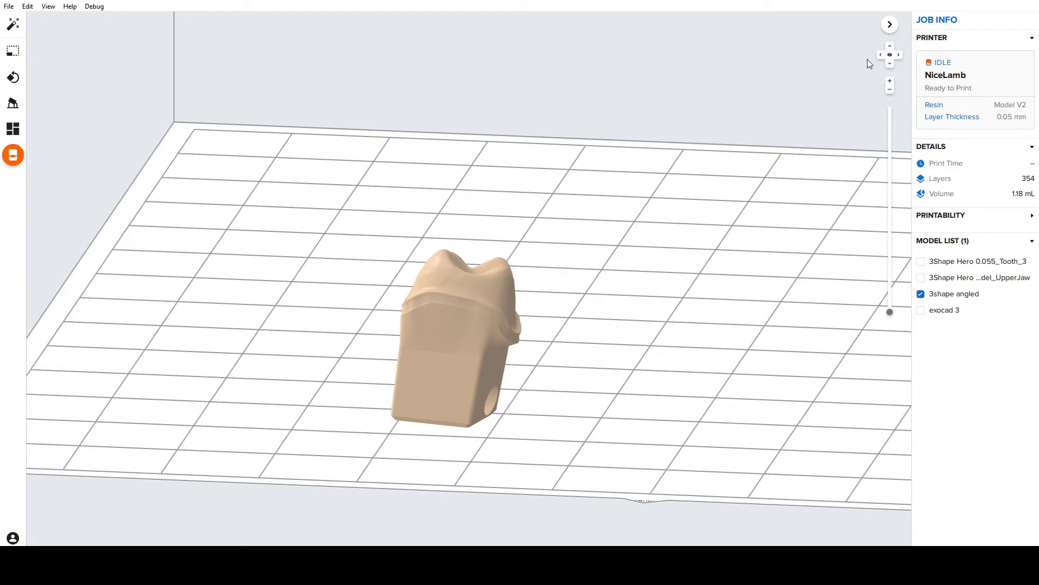
pyautogui.click(891, 69)
pyautogui.scroll(5, 392, 473)
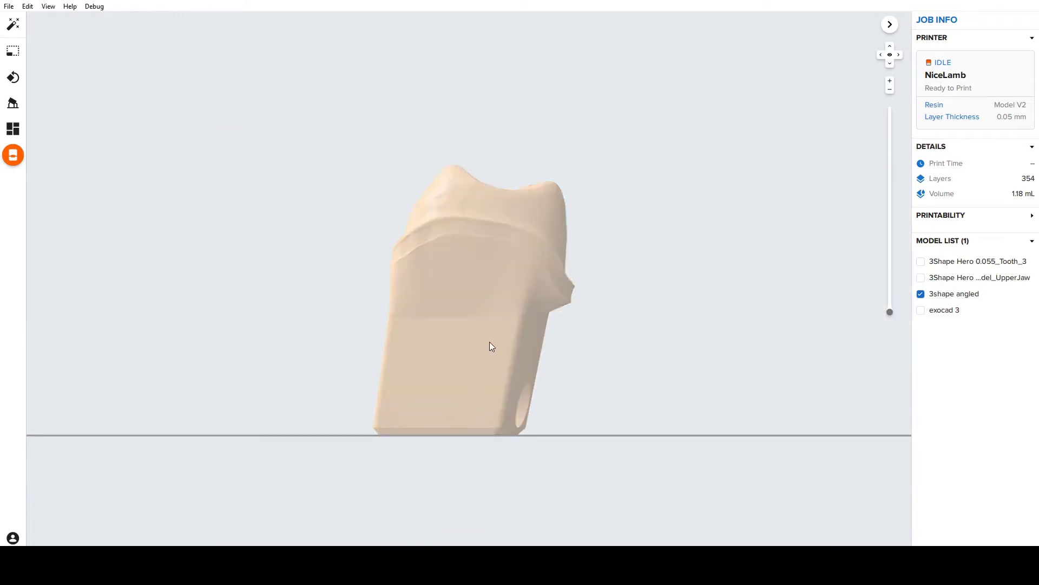
pyautogui.click(486, 343)
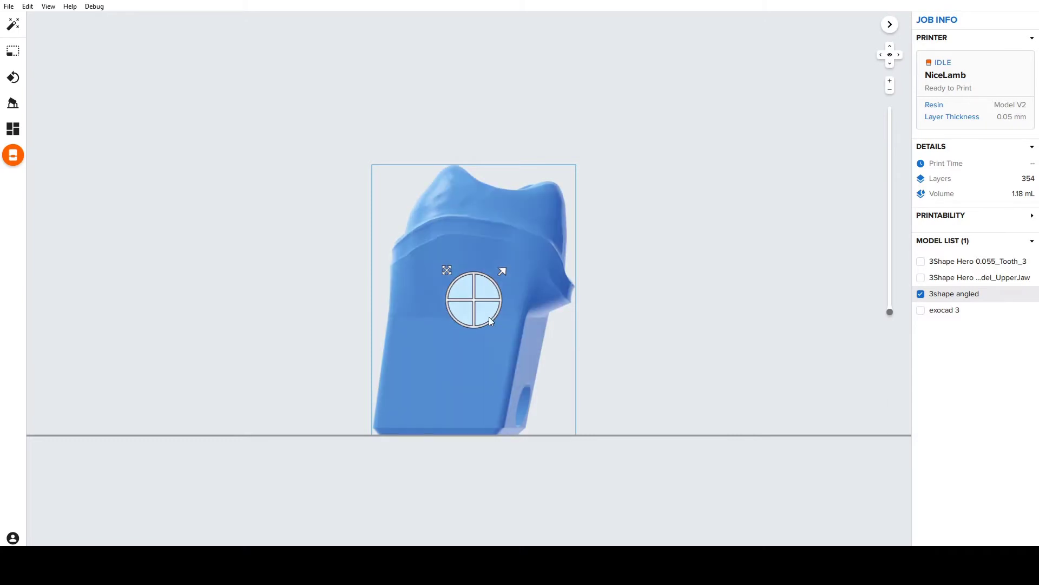
pyautogui.moveTo(493, 323); pyautogui.dragTo(496, 323)
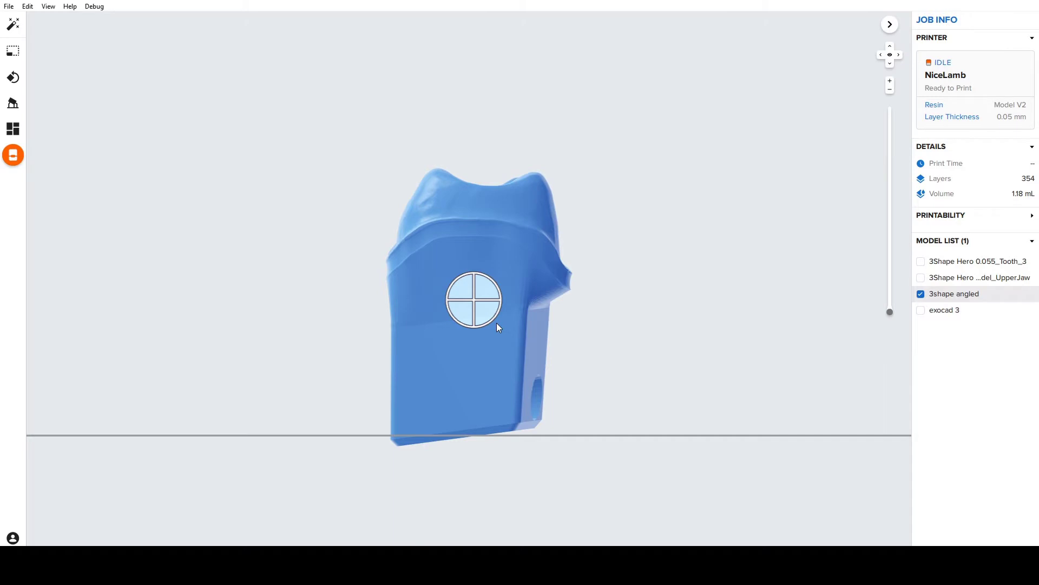
pyautogui.moveTo(496, 322); pyautogui.dragTo(496, 323)
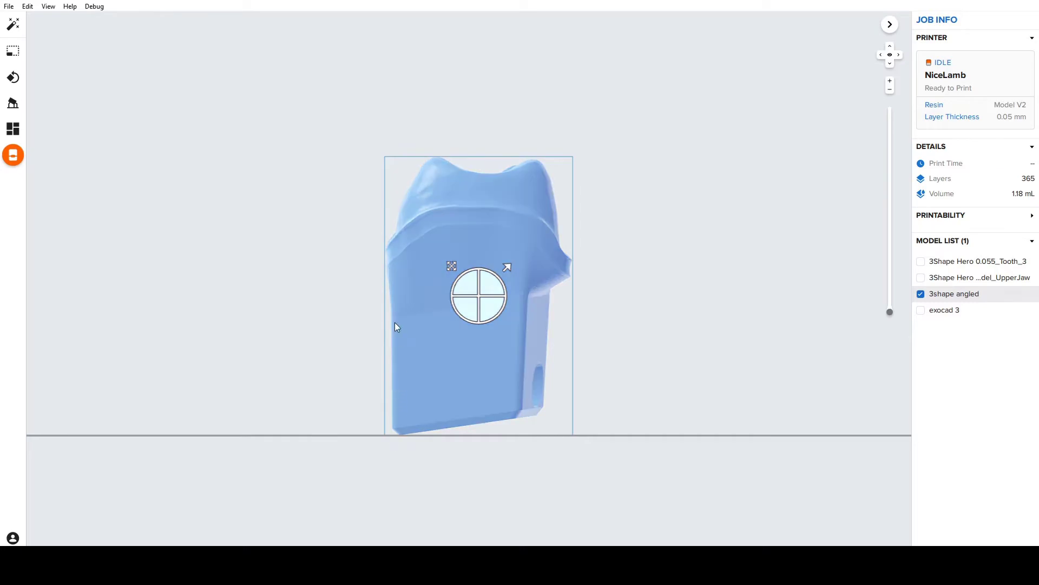
pyautogui.click(734, 349)
# Rotate the die further so it stands more upright, checking it from the front view
pyautogui.moveTo(761, 402); pyautogui.dragTo(556, 420, button='right')
pyautogui.click(890, 55)
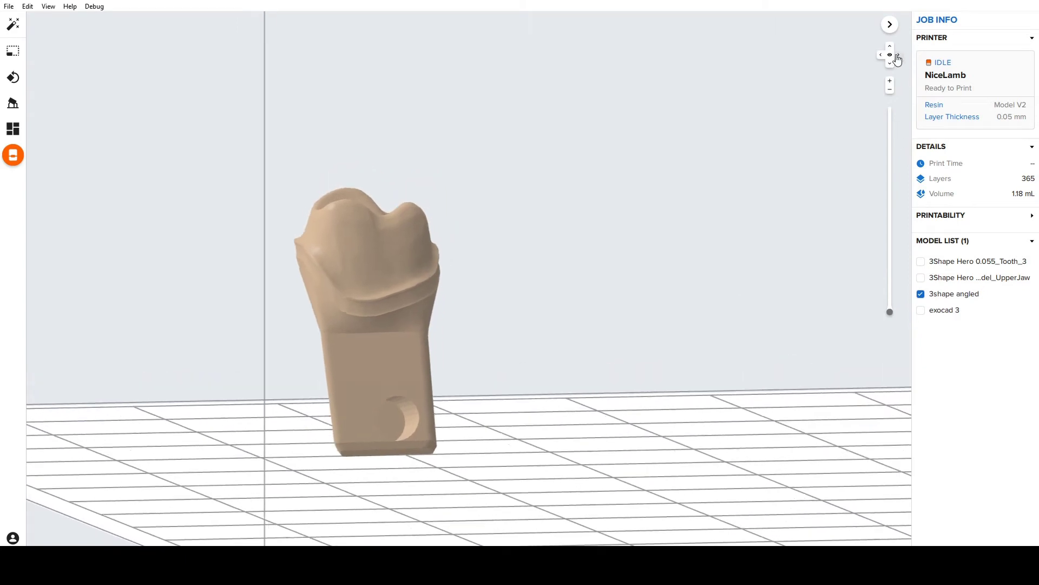
pyautogui.scroll(5, 384, 465)
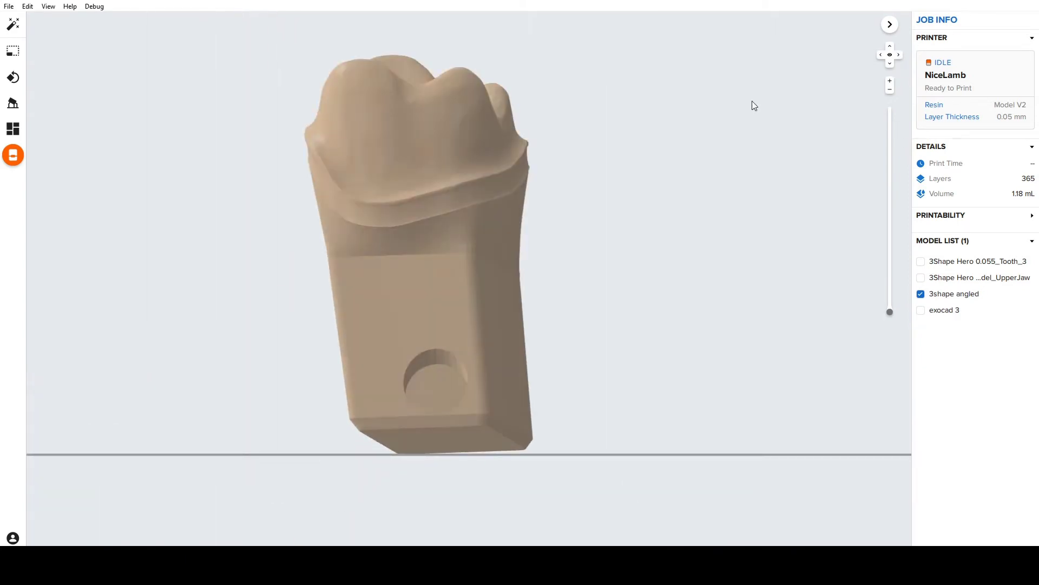
pyautogui.click(889, 55)
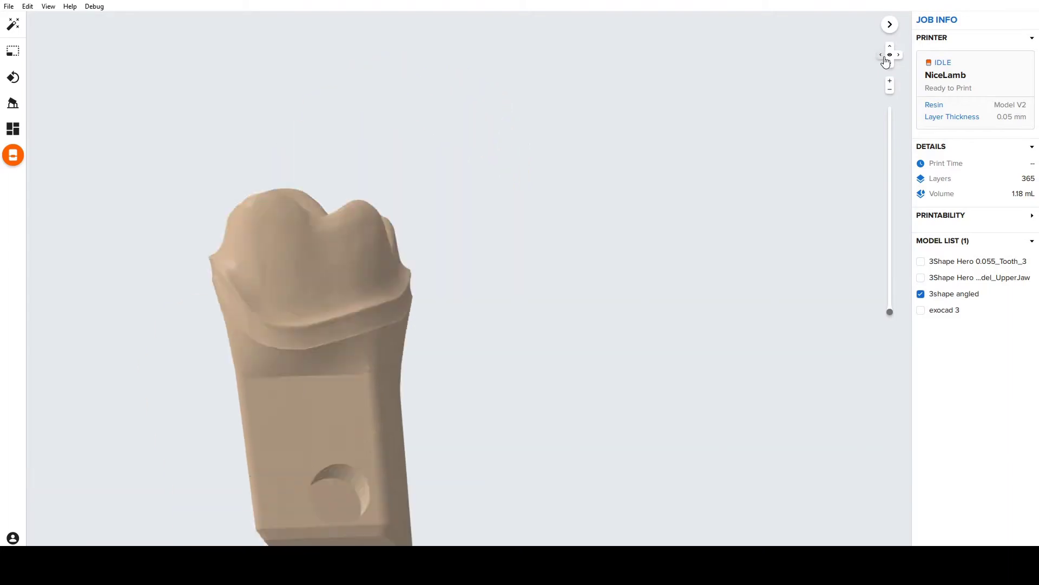
pyautogui.scroll(3, 421, 480)
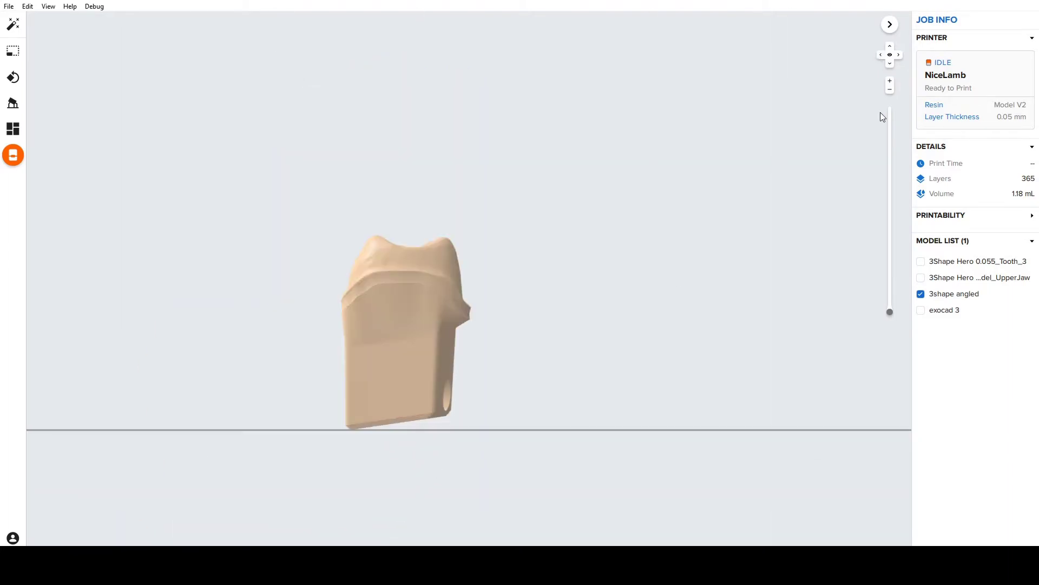
pyautogui.click(890, 54)
pyautogui.scroll(4, 404, 478)
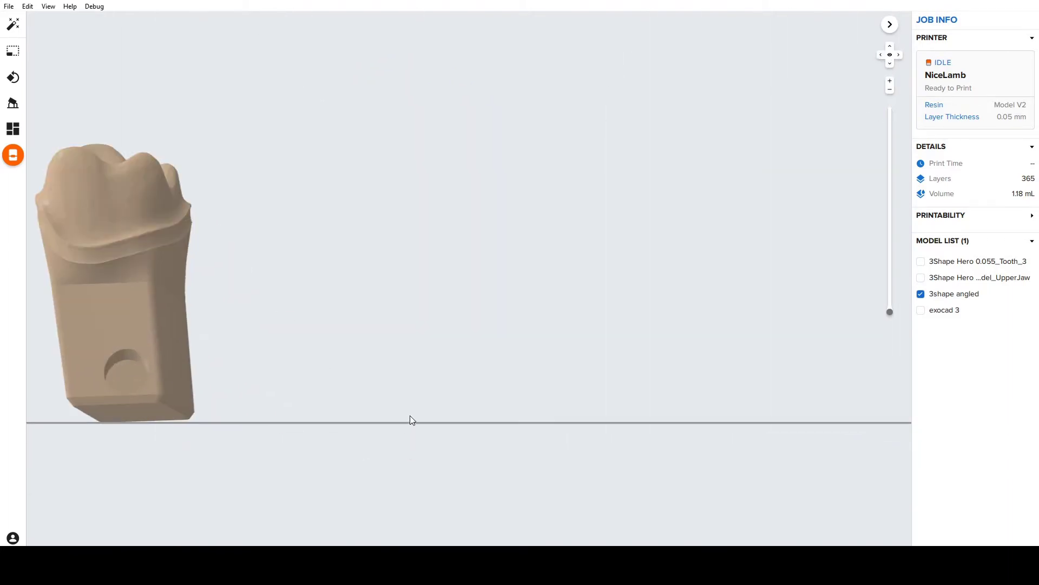
pyautogui.moveTo(411, 420); pyautogui.dragTo(592, 397, button='middle')
pyautogui.click(351, 325)
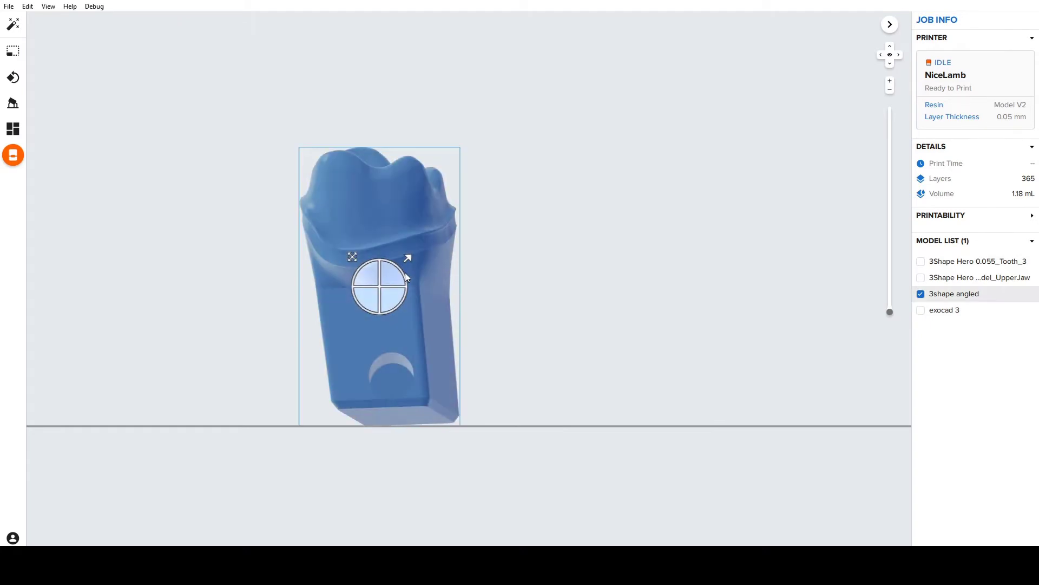
pyautogui.moveTo(406, 274); pyautogui.dragTo(407, 274)
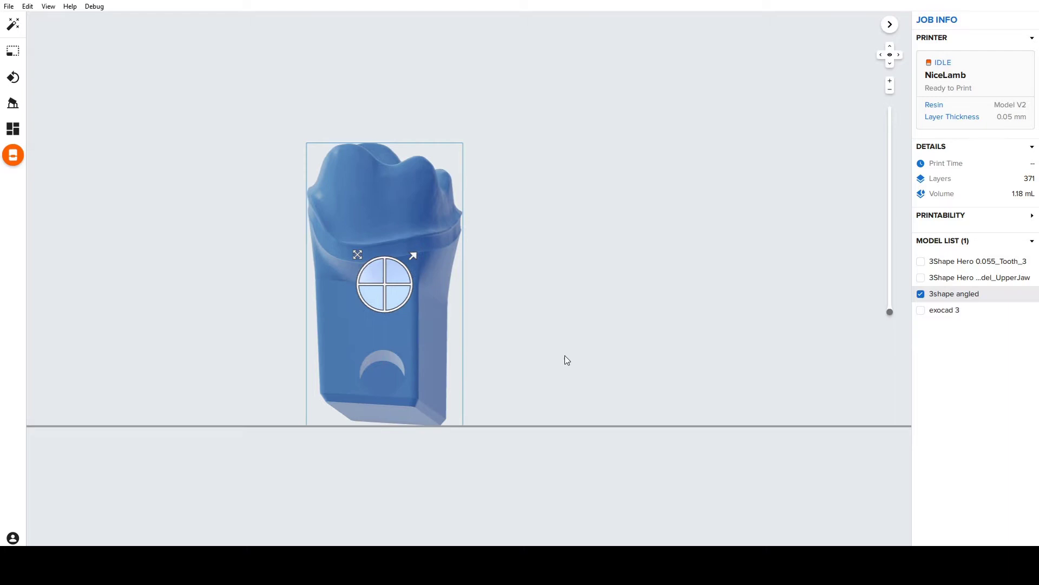
pyautogui.click(565, 355)
pyautogui.scroll(3, 395, 398)
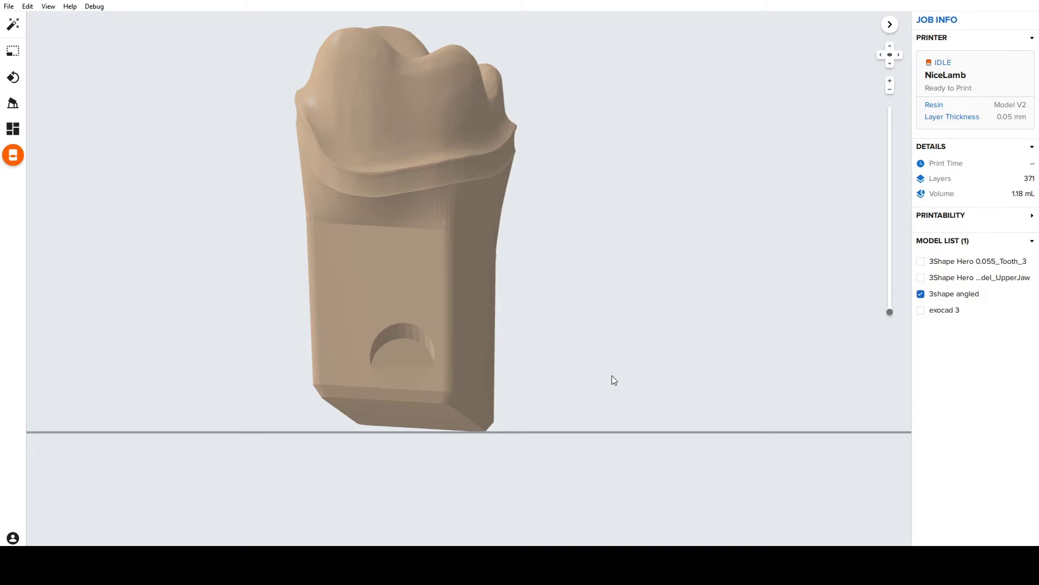
pyautogui.moveTo(550, 369); pyautogui.dragTo(571, 431, button='right')
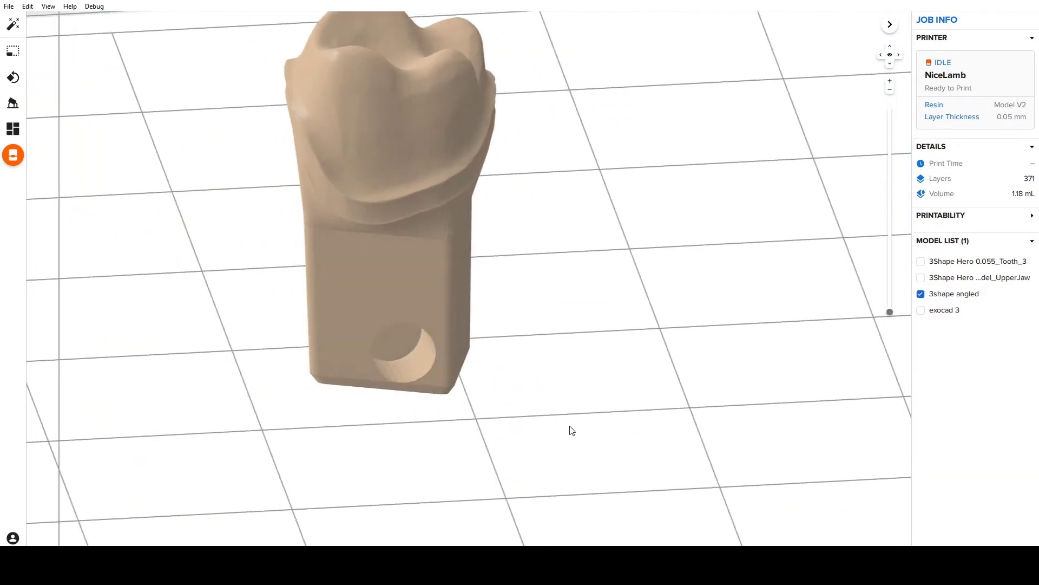
# Drag solid and ant models.form into PreForm and open it as a new job without saving the die job
pyautogui.hotkey('alt', 'Tab')
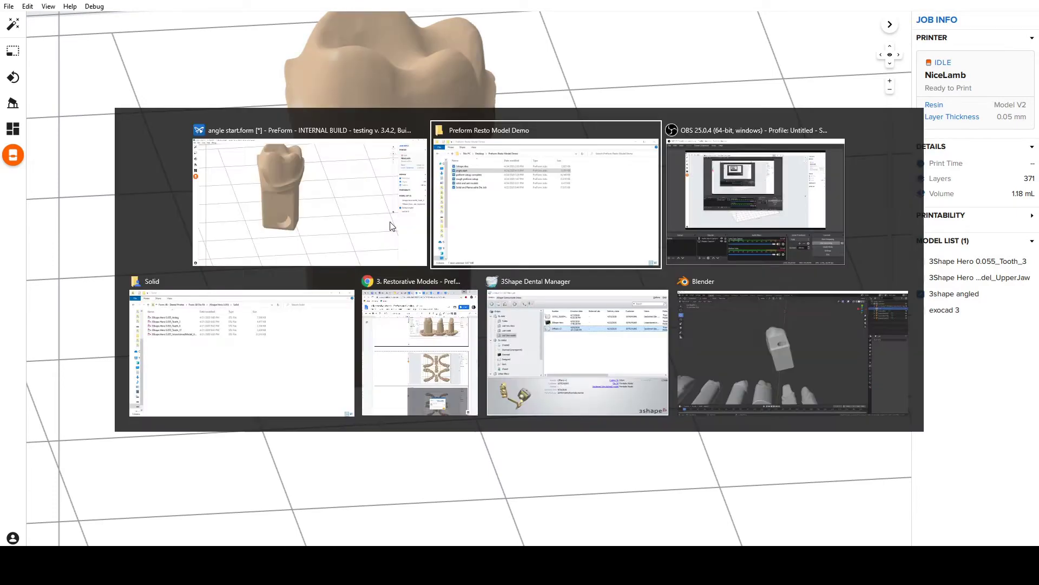
pyautogui.click(506, 282)
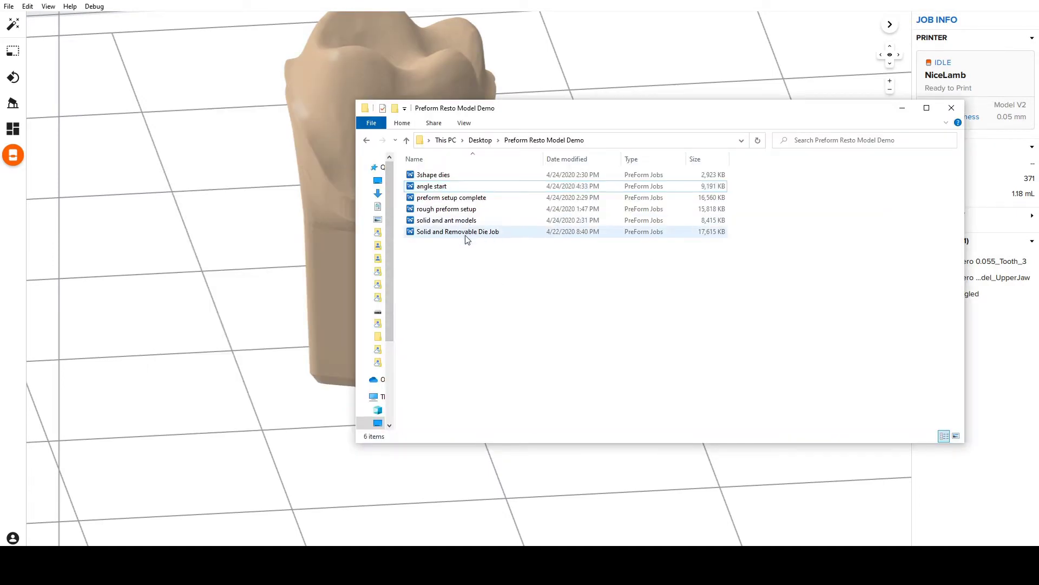
pyautogui.click(465, 232)
pyautogui.click(430, 212)
pyautogui.moveTo(430, 215); pyautogui.dragTo(293, 224)
pyautogui.click(440, 222)
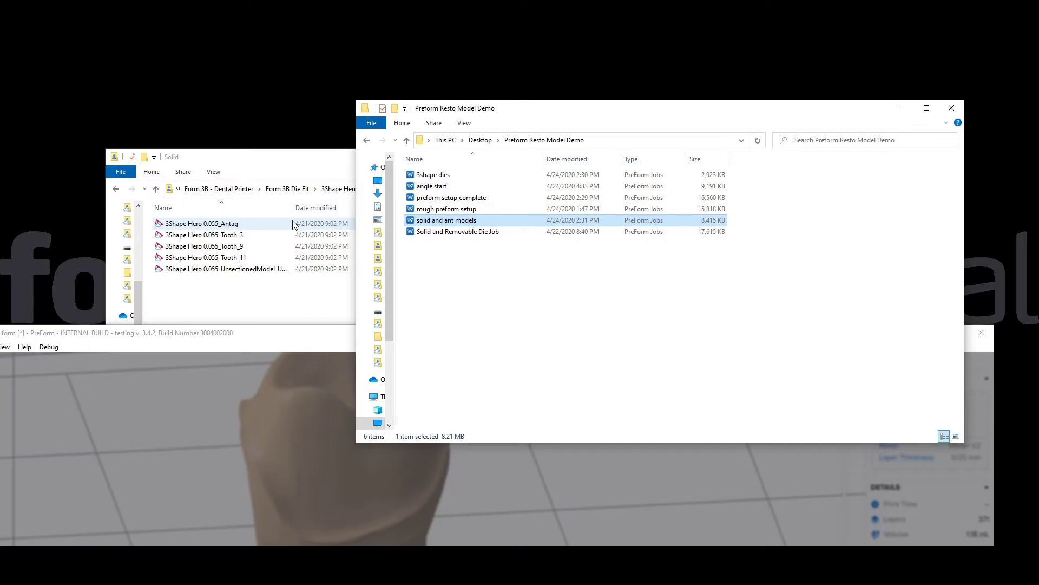
pyautogui.moveTo(318, 225); pyautogui.dragTo(325, 333)
pyautogui.click(963, 284)
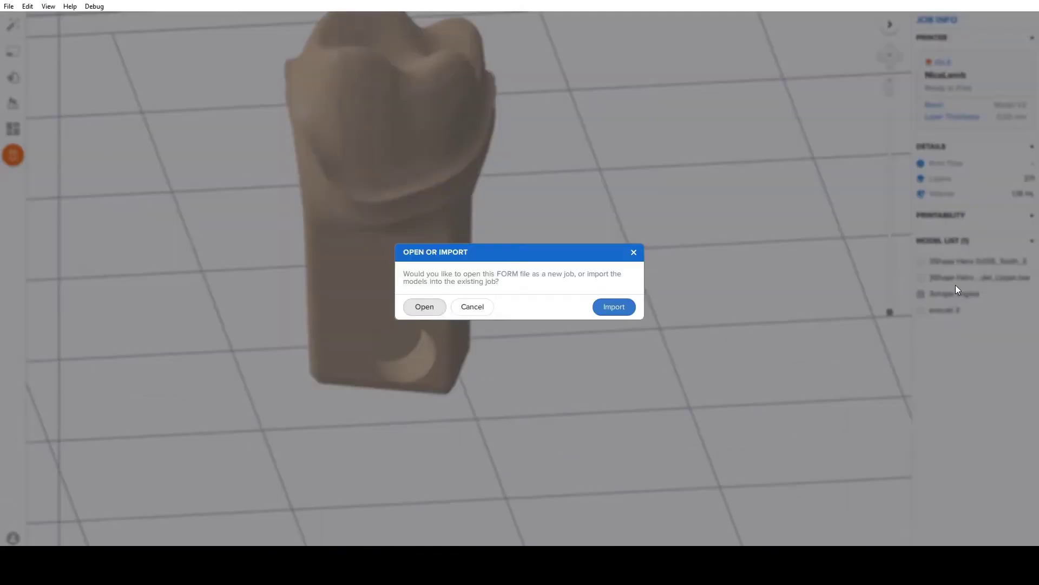
pyautogui.click(441, 312)
pyautogui.click(439, 306)
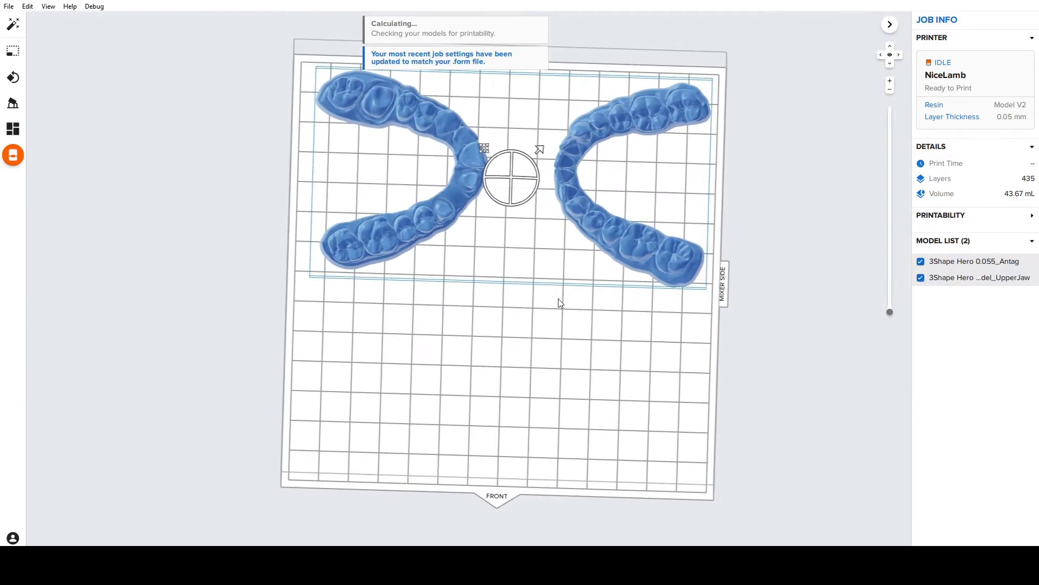
# Shift the left and right arch models slightly down the build plate
pyautogui.scroll(5, 547, 324)
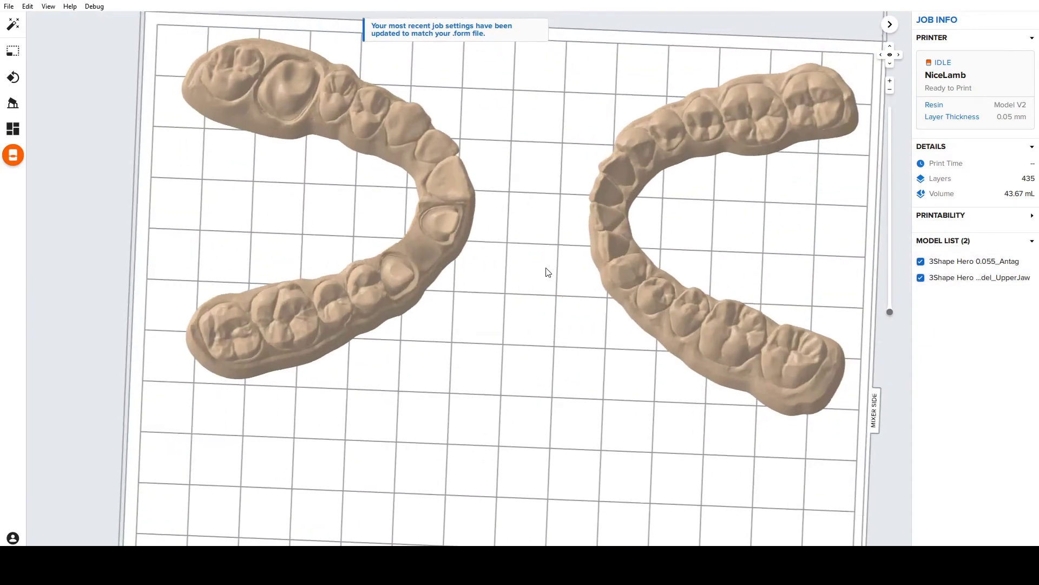
pyautogui.moveTo(431, 264); pyautogui.dragTo(431, 288)
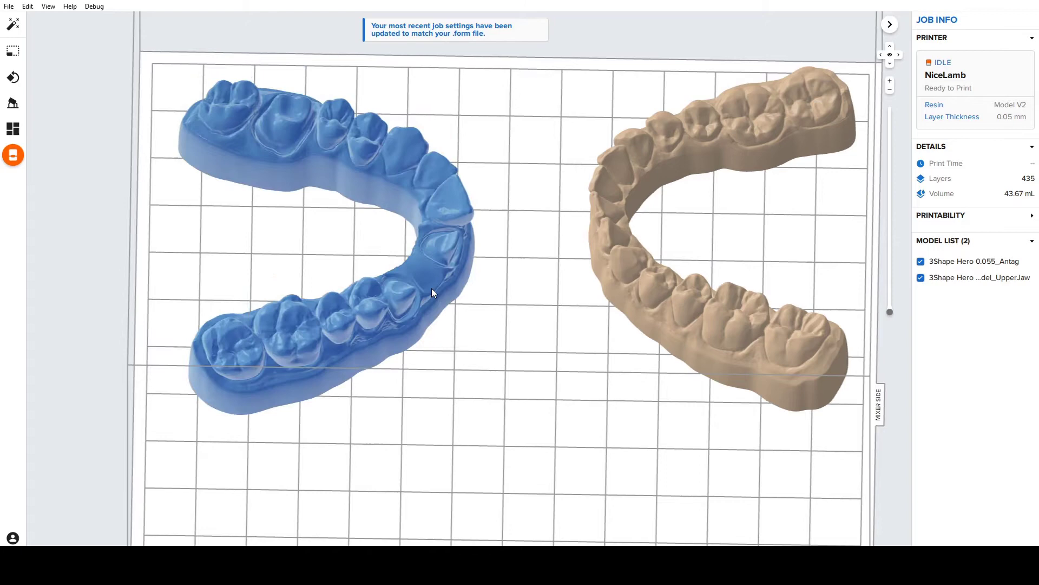
pyautogui.moveTo(650, 302); pyautogui.dragTo(638, 339)
pyautogui.click(541, 405)
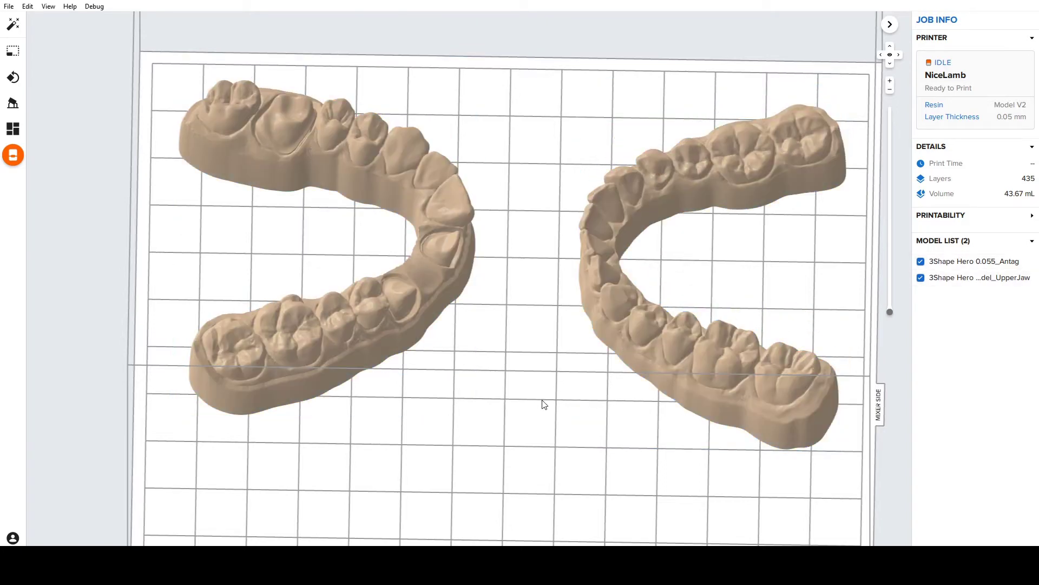
pyautogui.click(378, 303)
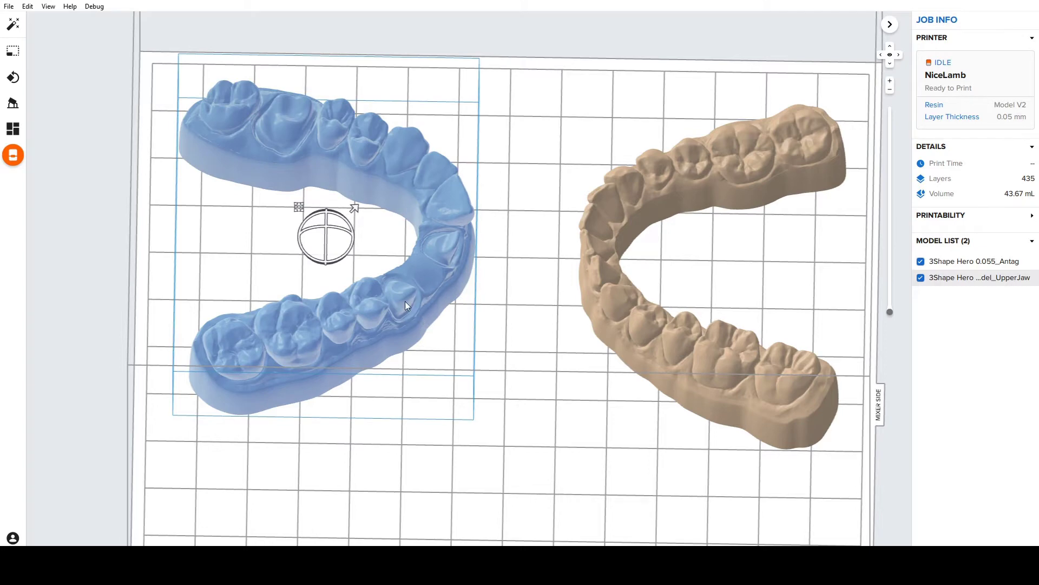
pyautogui.click(649, 308)
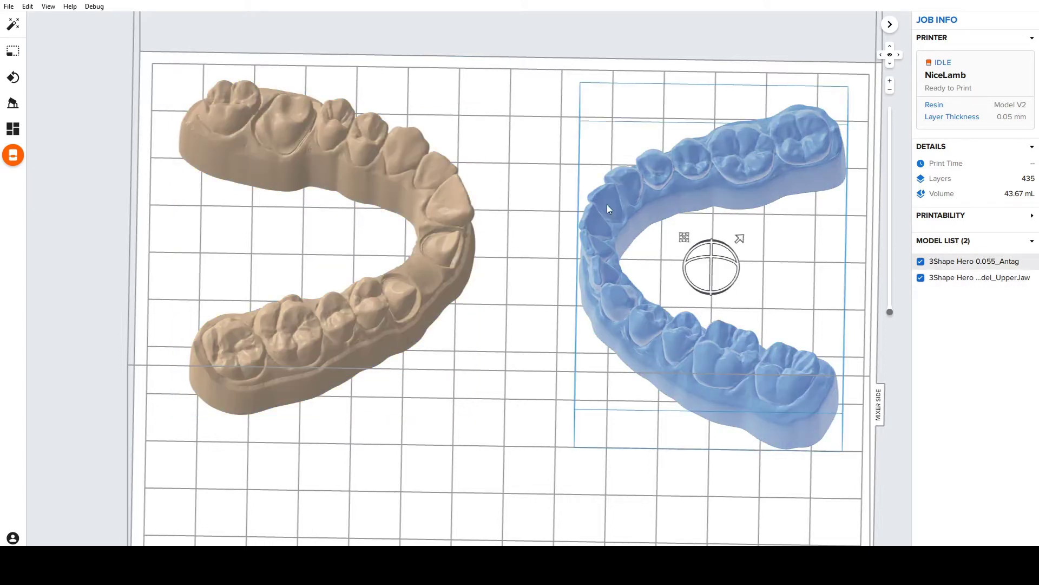
pyautogui.click(550, 333)
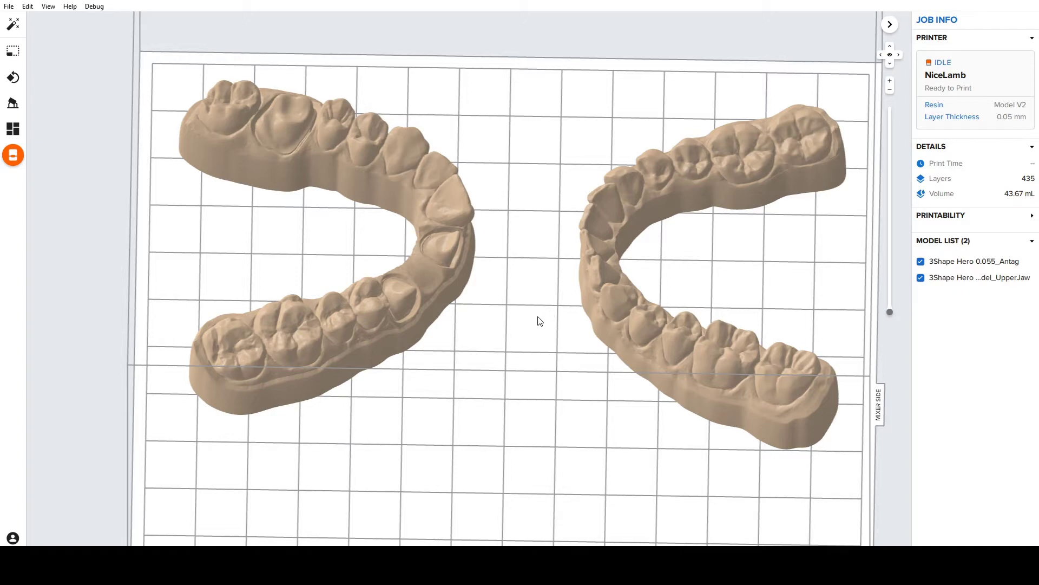
# Inspect both arches from low front, underside and elevated oblique views
pyautogui.moveTo(540, 322); pyautogui.dragTo(541, 283, button='right')
pyautogui.click(369, 301)
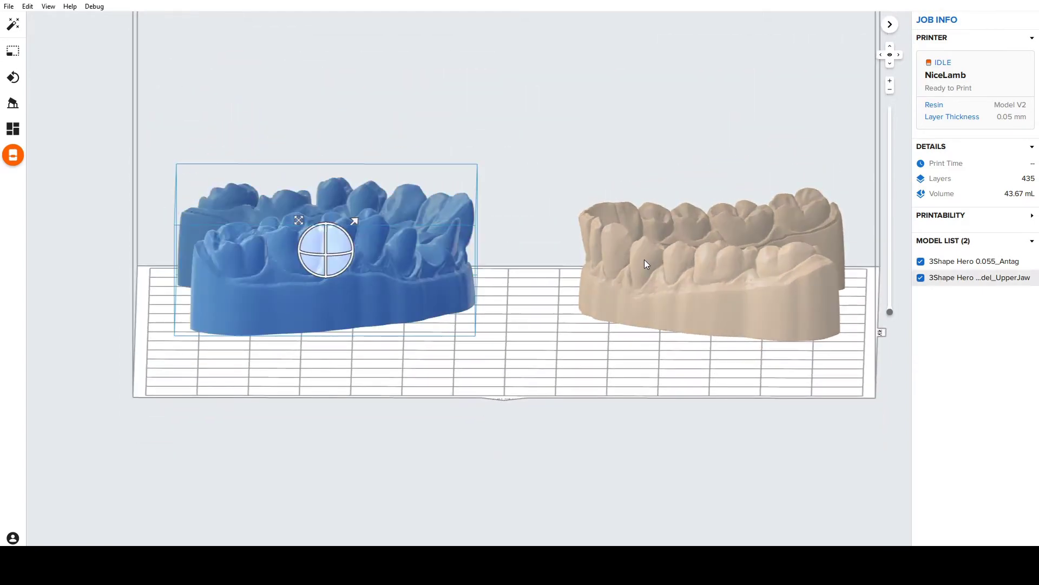
pyautogui.click(641, 267)
pyautogui.moveTo(541, 344); pyautogui.dragTo(551, 412, button='right')
pyautogui.click(551, 411)
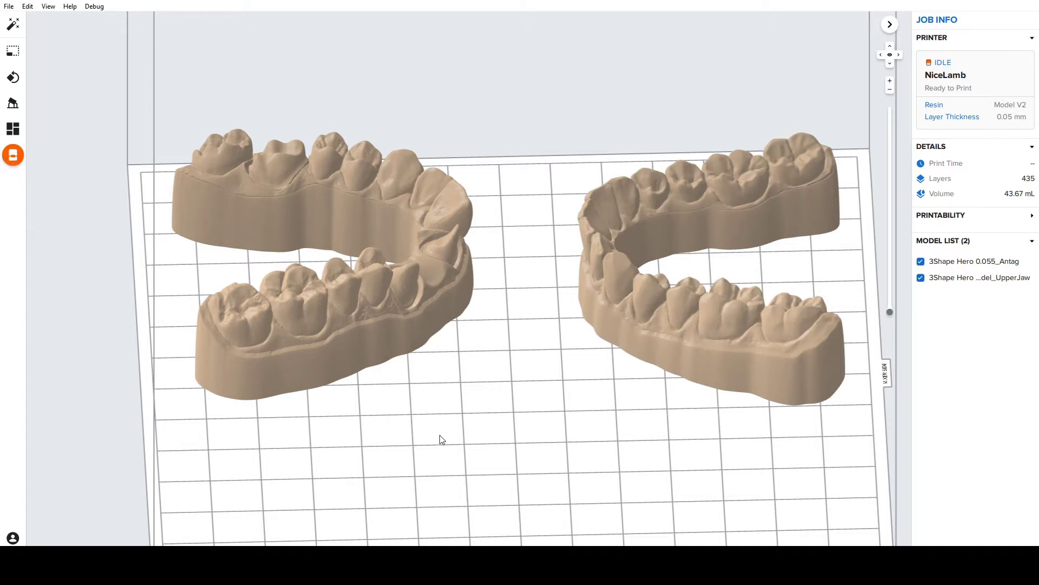
pyautogui.moveTo(494, 418); pyautogui.dragTo(489, 325, button='right')
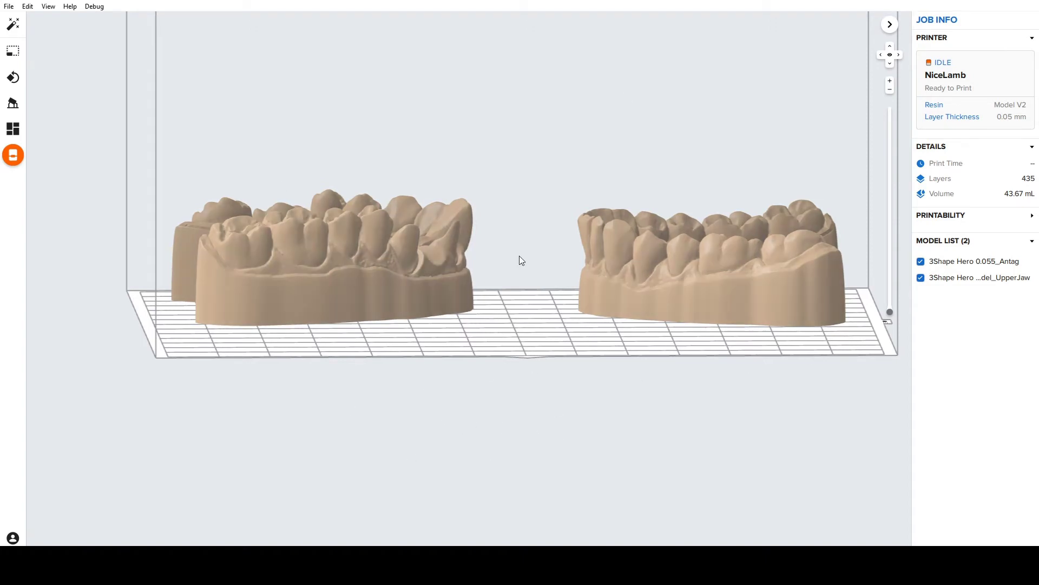
pyautogui.moveTo(519, 259); pyautogui.dragTo(433, 362, button='right')
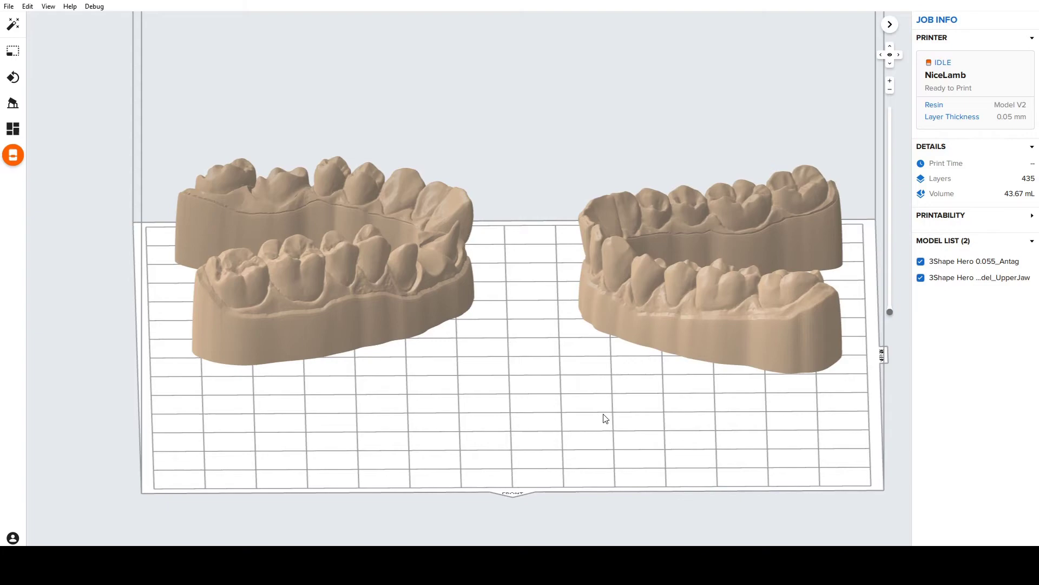
pyautogui.moveTo(593, 384); pyautogui.dragTo(572, 269, button='right')
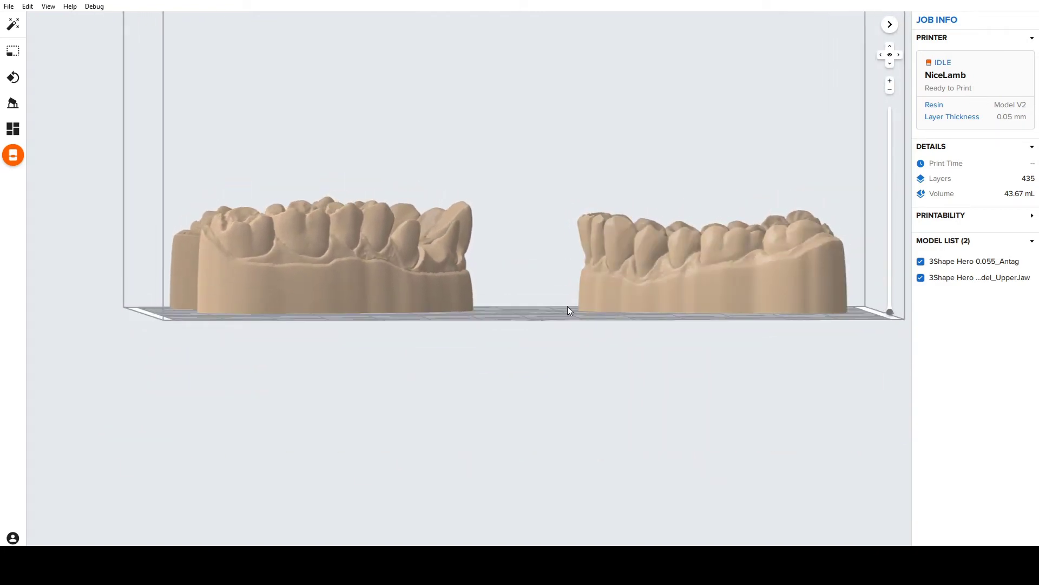
pyautogui.moveTo(568, 306); pyautogui.dragTo(547, 336, button='right')
pyautogui.hotkey('alt', 'Tab')
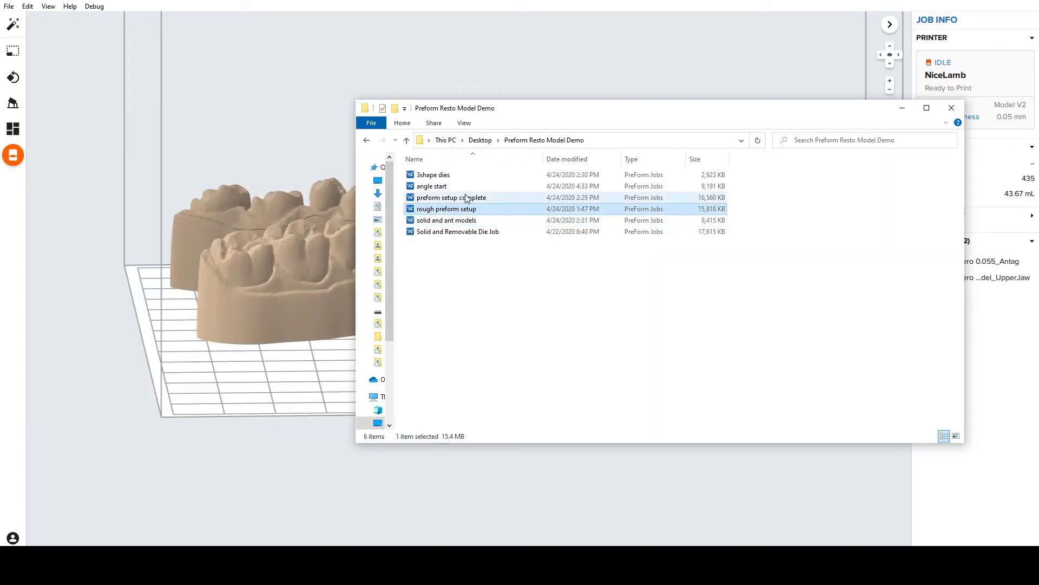
# Select the 3shape dies job and open it as a new job without saving the arches
pyautogui.click(464, 213)
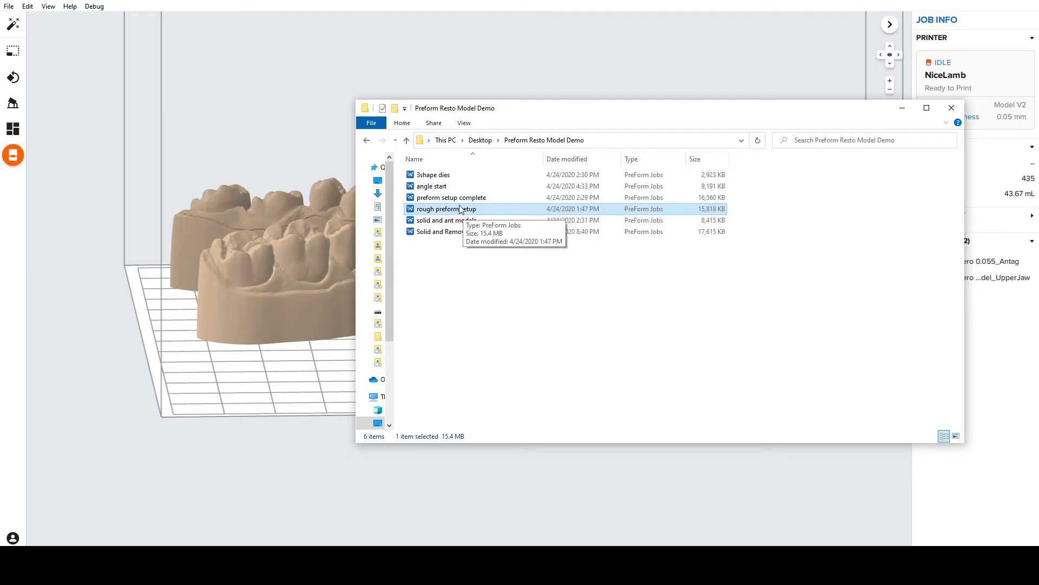
pyautogui.click(436, 178)
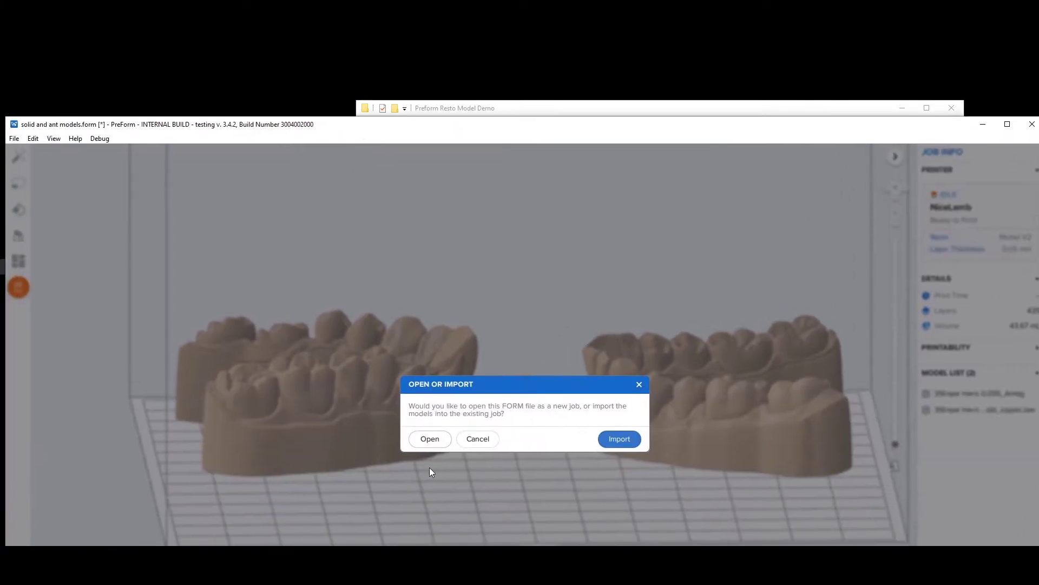
pyautogui.click(430, 436)
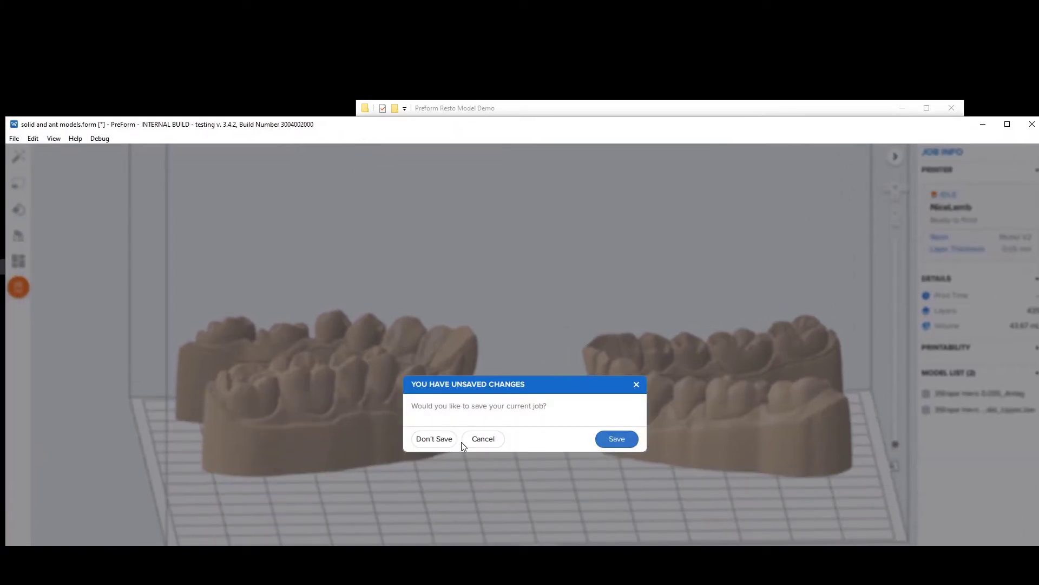
pyautogui.click(452, 441)
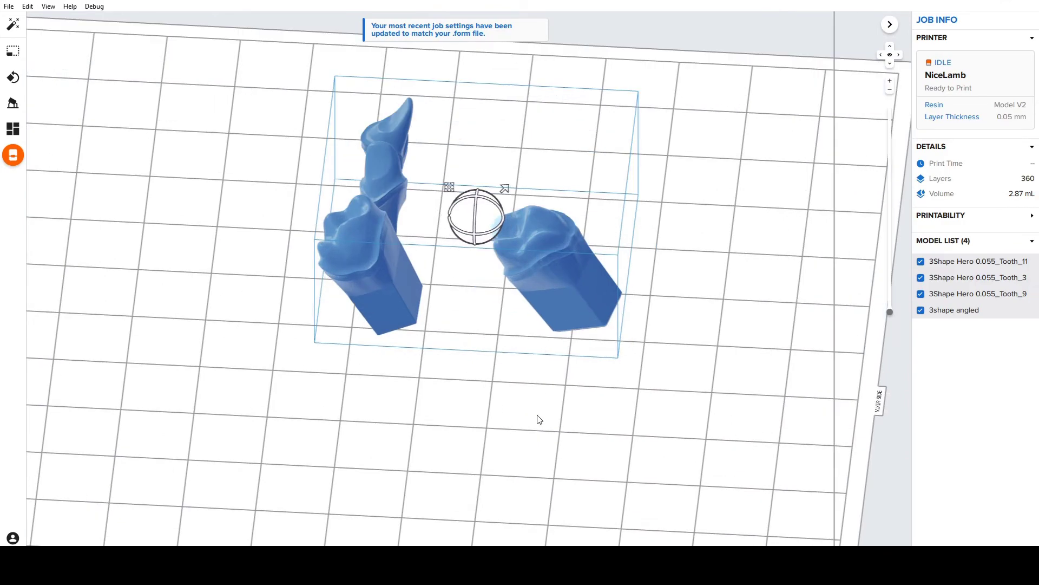
# Stand the three tooth dies upright by picking each one's base face
pyautogui.moveTo(538, 420); pyautogui.dragTo(401, 298, button='right')
pyautogui.click(14, 77)
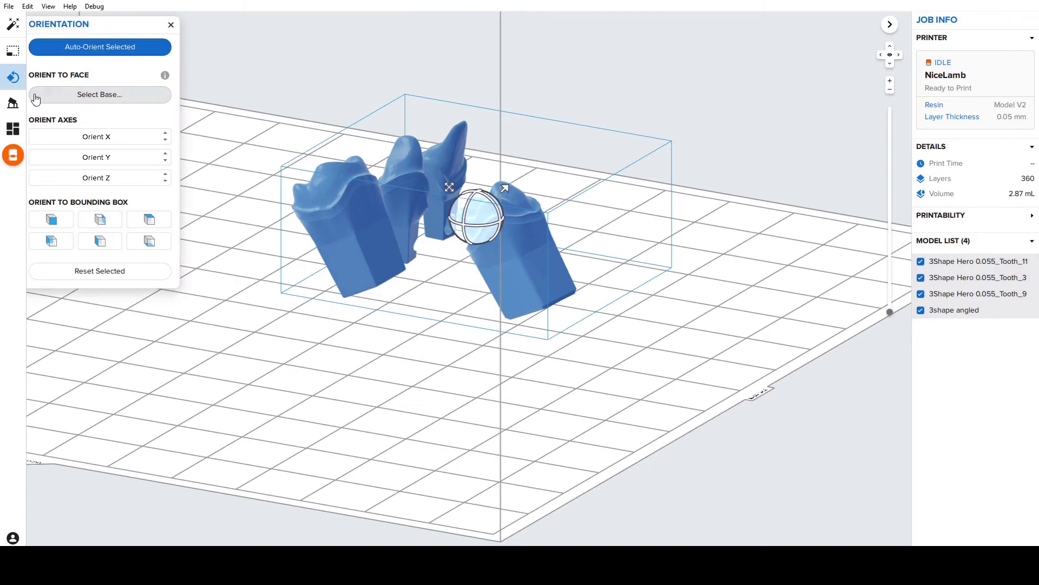
pyautogui.click(109, 94)
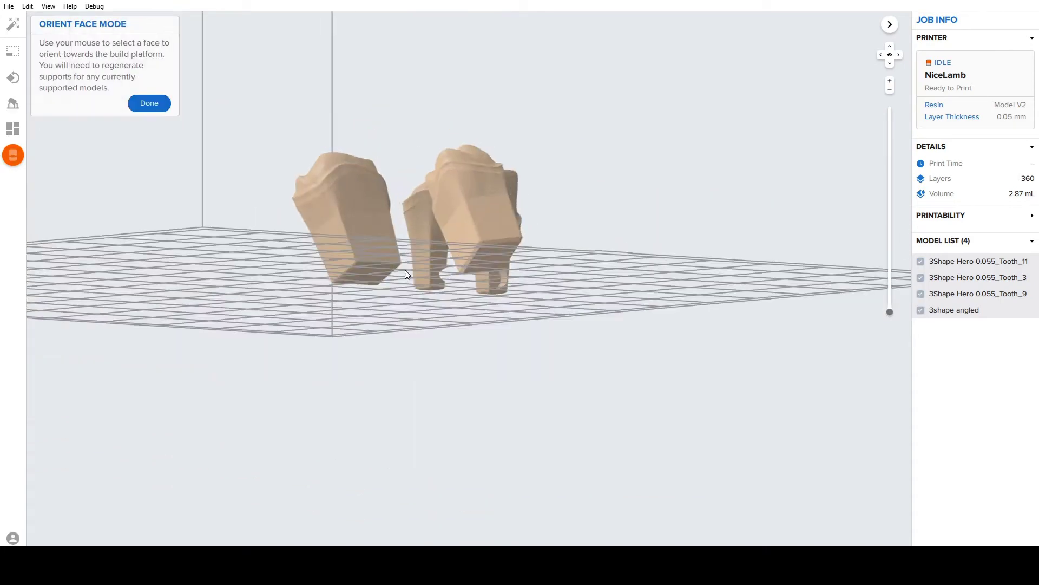
pyautogui.click(492, 218)
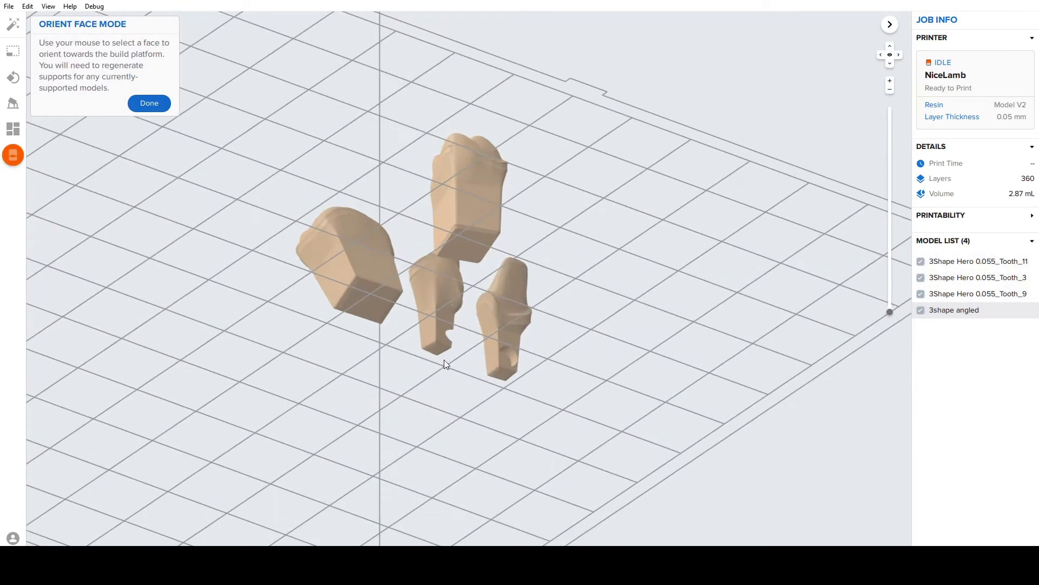
pyautogui.click(500, 375)
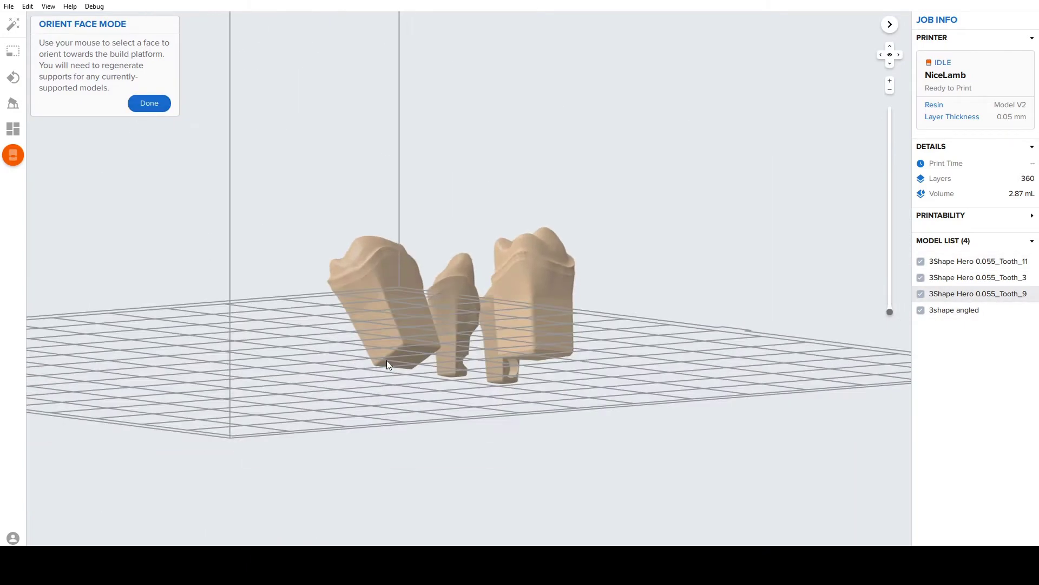
pyautogui.click(399, 366)
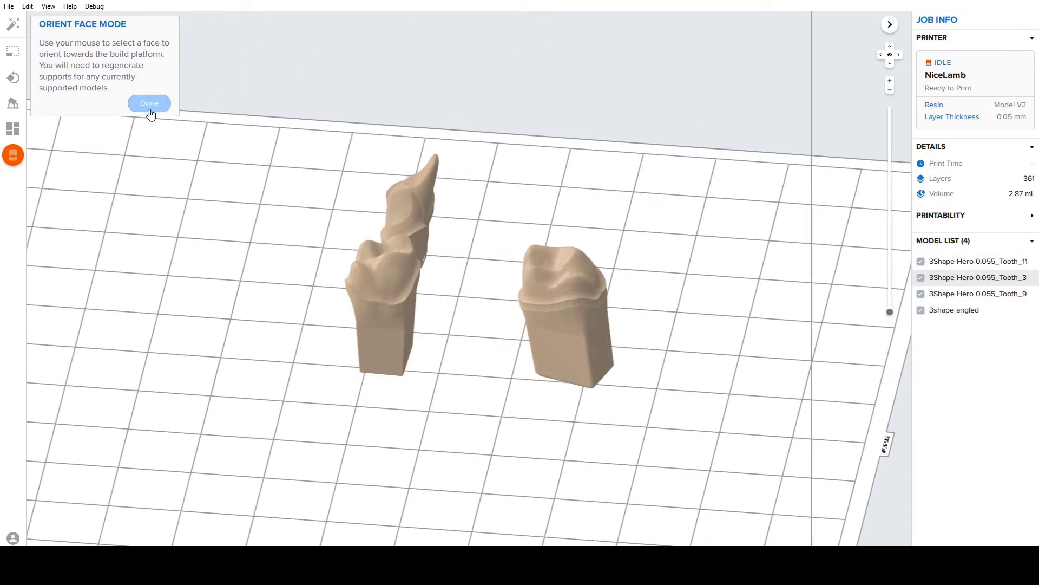
pyautogui.click(144, 105)
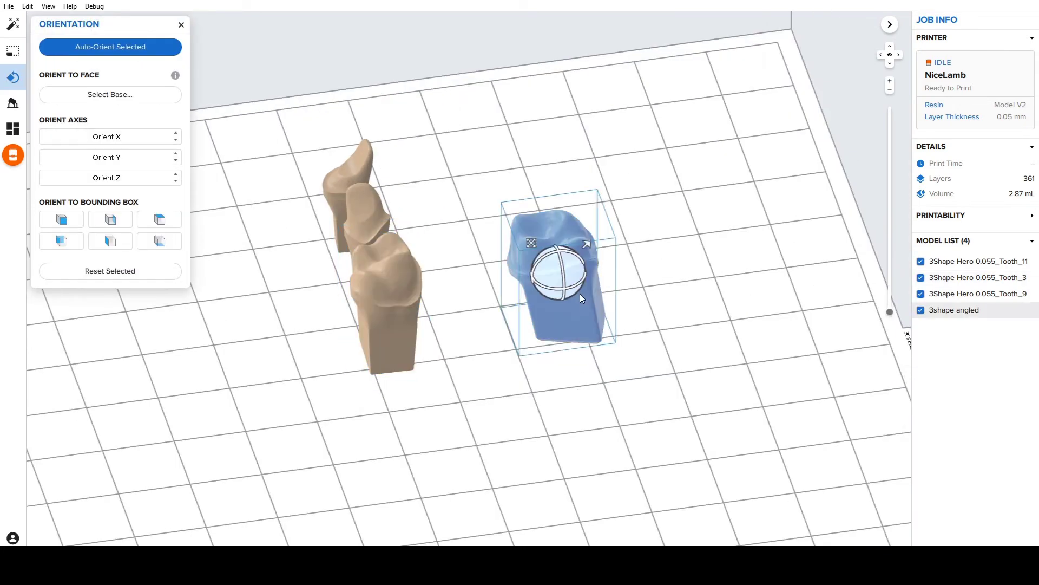
# Delete the 3shape angled model and box-select the three remaining dies
pyautogui.press('Delete')
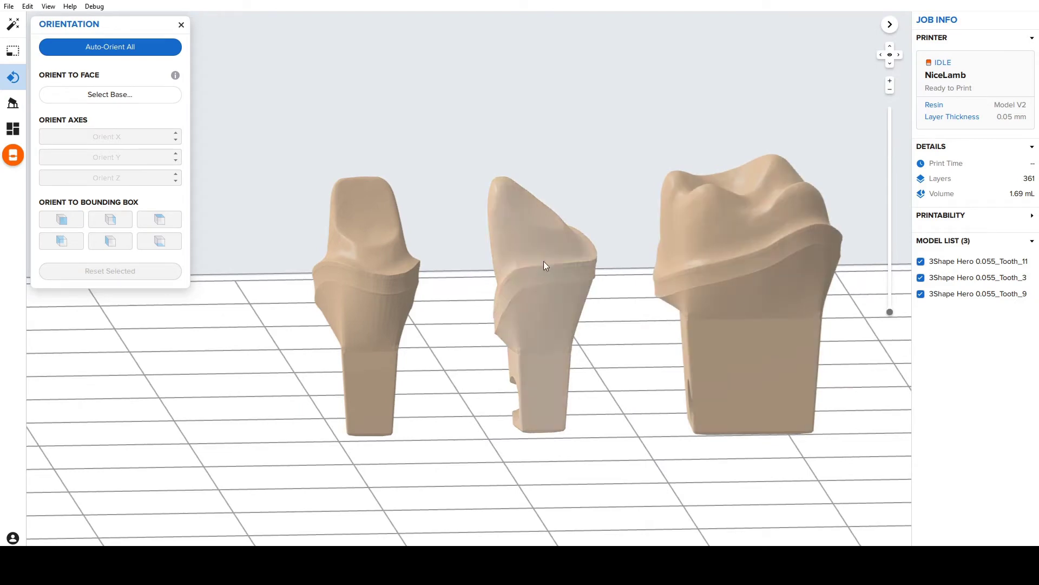
pyautogui.moveTo(439, 283); pyautogui.dragTo(489, 459, button='right')
pyautogui.moveTo(398, 394); pyautogui.dragTo(486, 383, button='right')
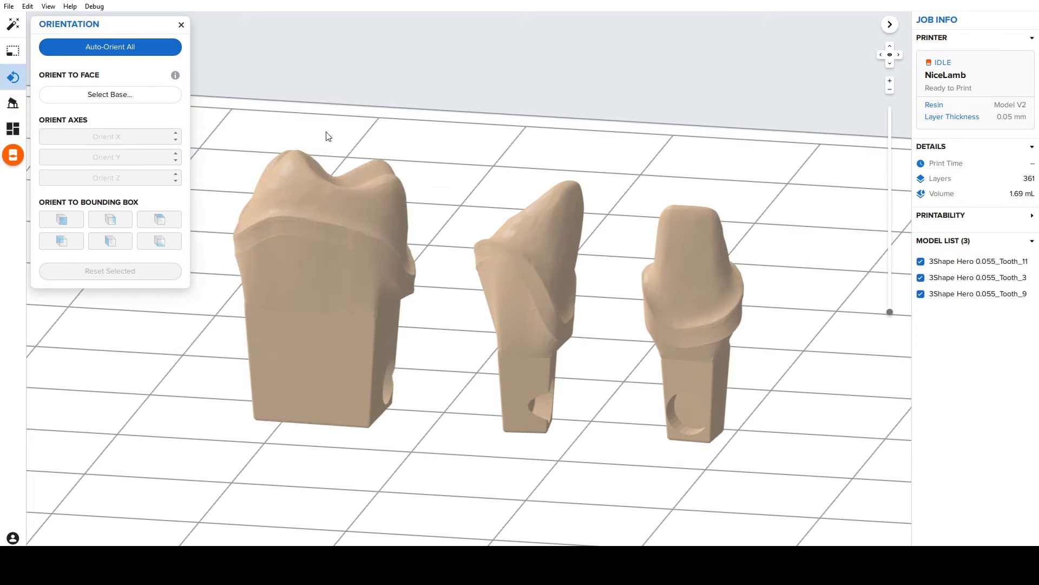
pyautogui.moveTo(329, 120); pyautogui.dragTo(397, 144)
pyautogui.moveTo(335, 117); pyautogui.dragTo(699, 256)
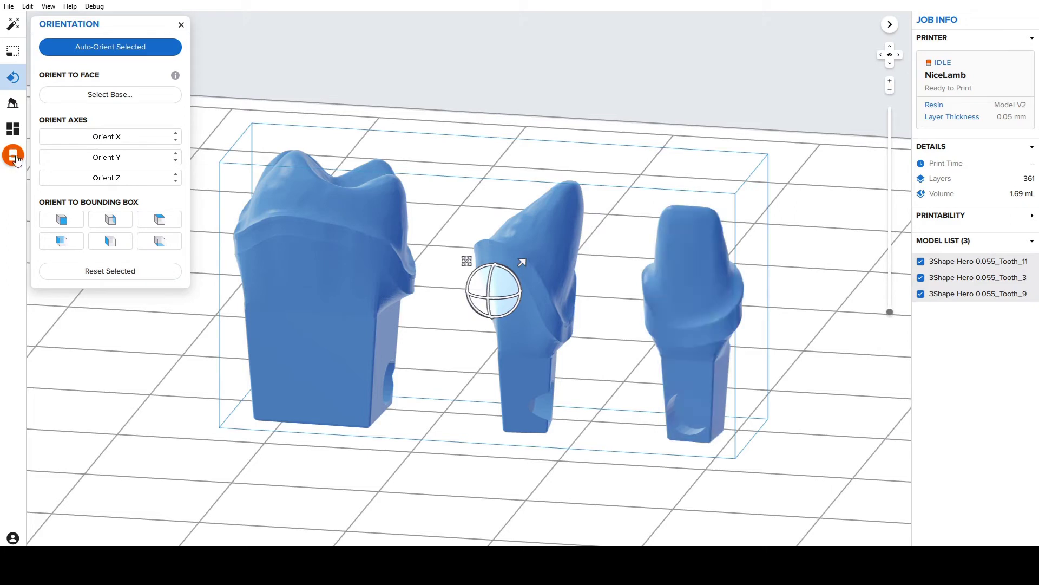
# Switch the three dies' support raft type to Full Raft
pyautogui.click(11, 103)
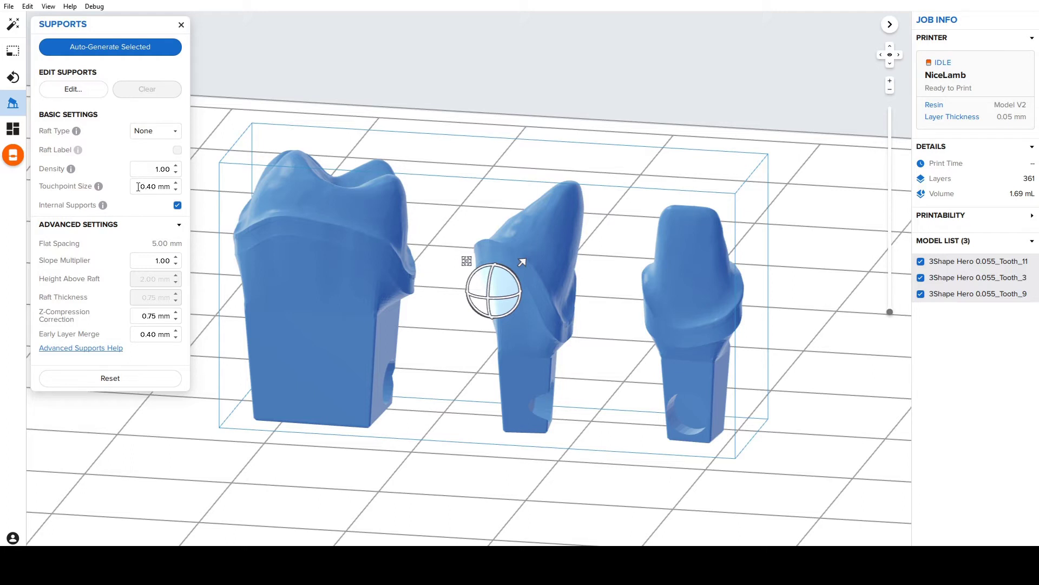
pyautogui.click(141, 133)
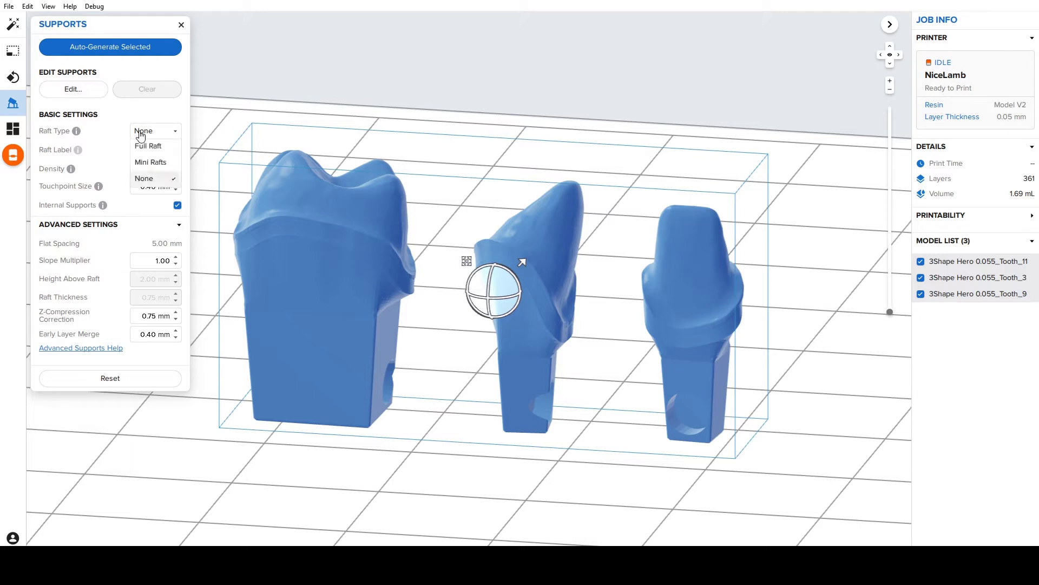
pyautogui.click(145, 146)
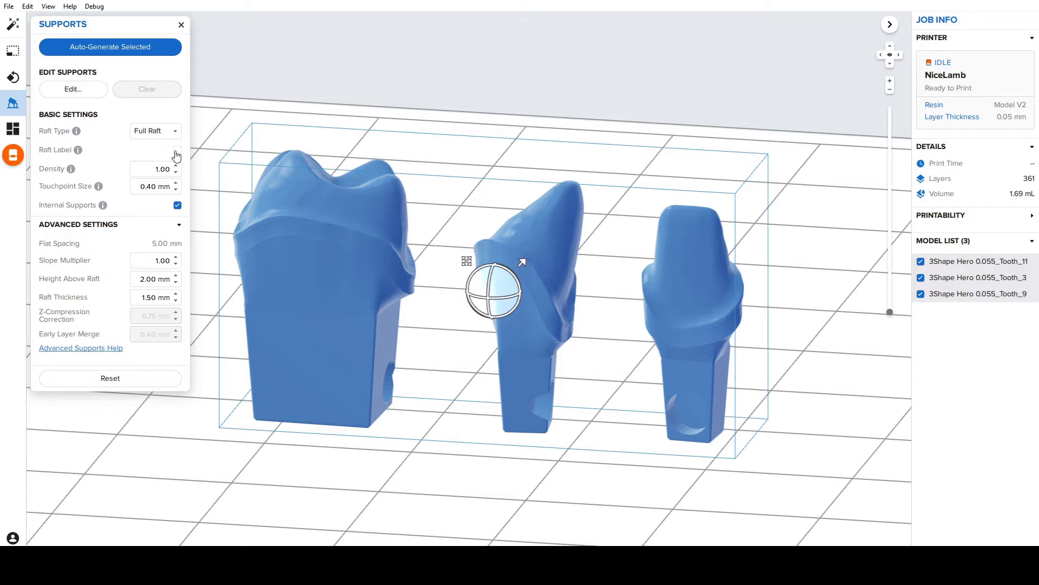
# Review the advanced support values: 0.40 mm touchpoint size and 2.00 mm height above raft
pyautogui.doubleClick(140, 187)
pyautogui.click(140, 187)
pyautogui.click(177, 230)
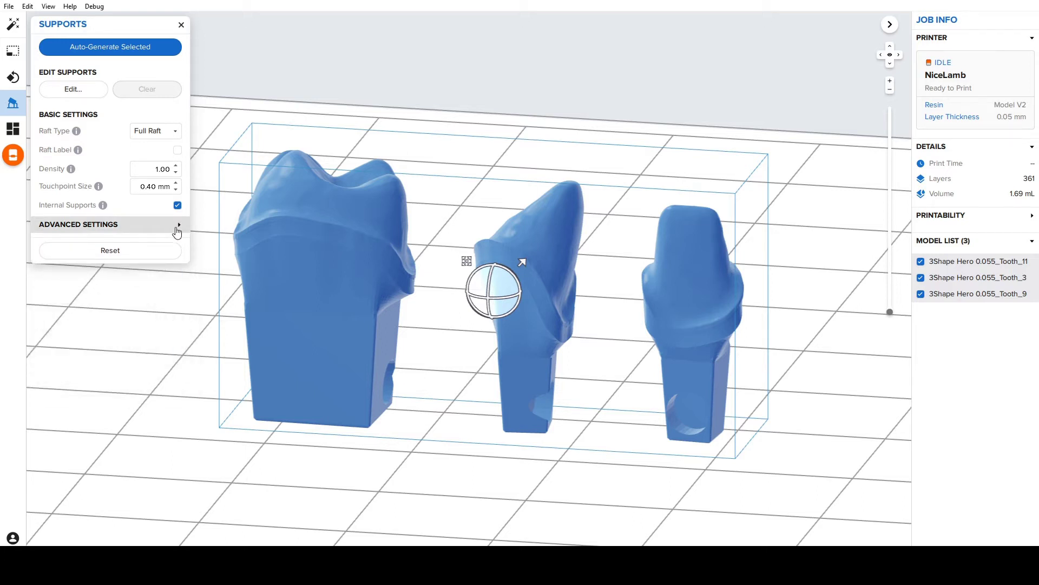
pyautogui.click(177, 231)
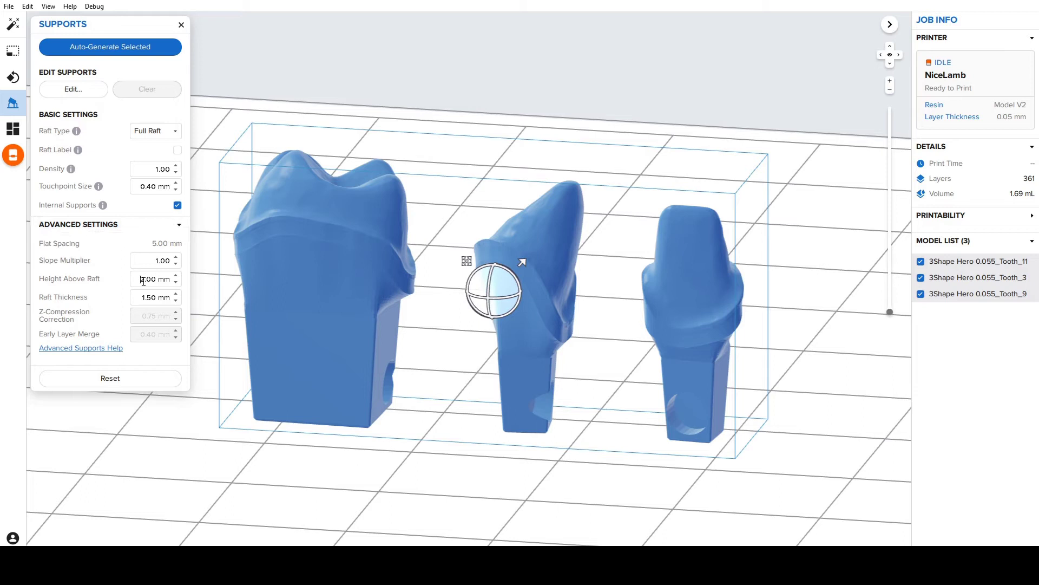
pyautogui.moveTo(140, 281); pyautogui.dragTo(173, 281)
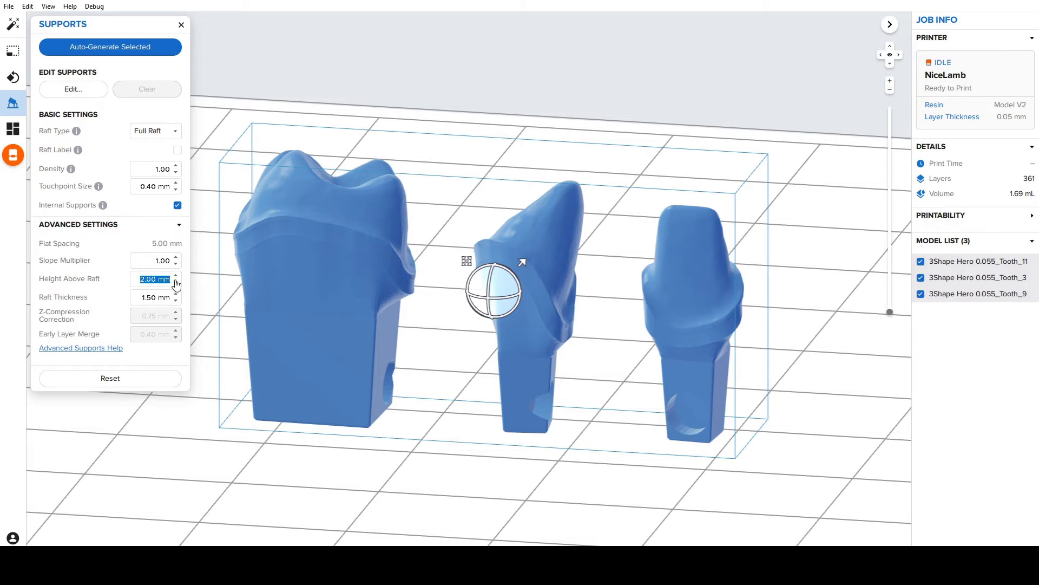
# Enter manual support editing and place the first touchpoints on the middle die's base
pyautogui.click(86, 92)
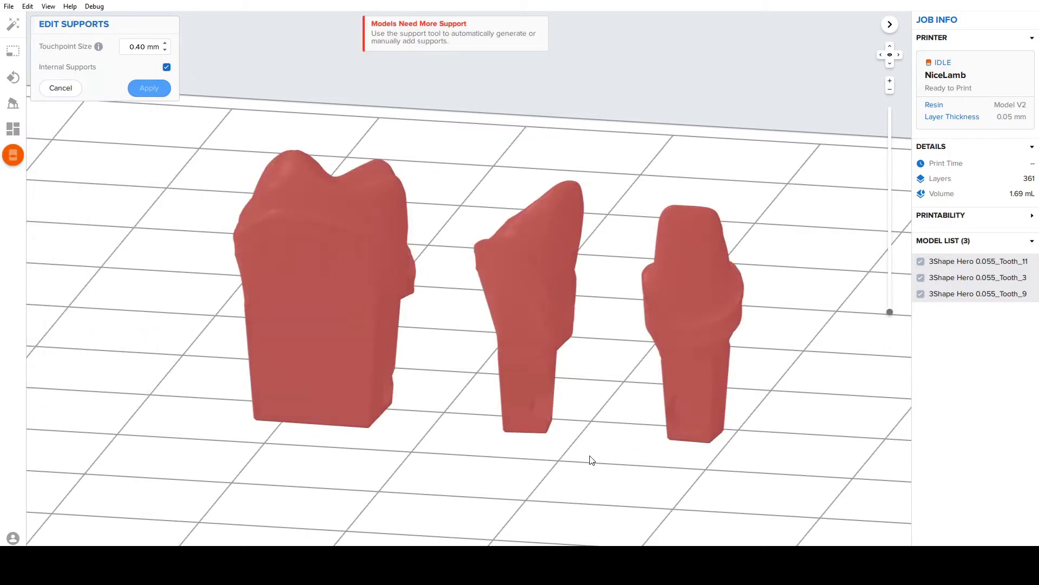
pyautogui.moveTo(591, 461); pyautogui.dragTo(609, 313, button='right')
pyautogui.scroll(5, 525, 385)
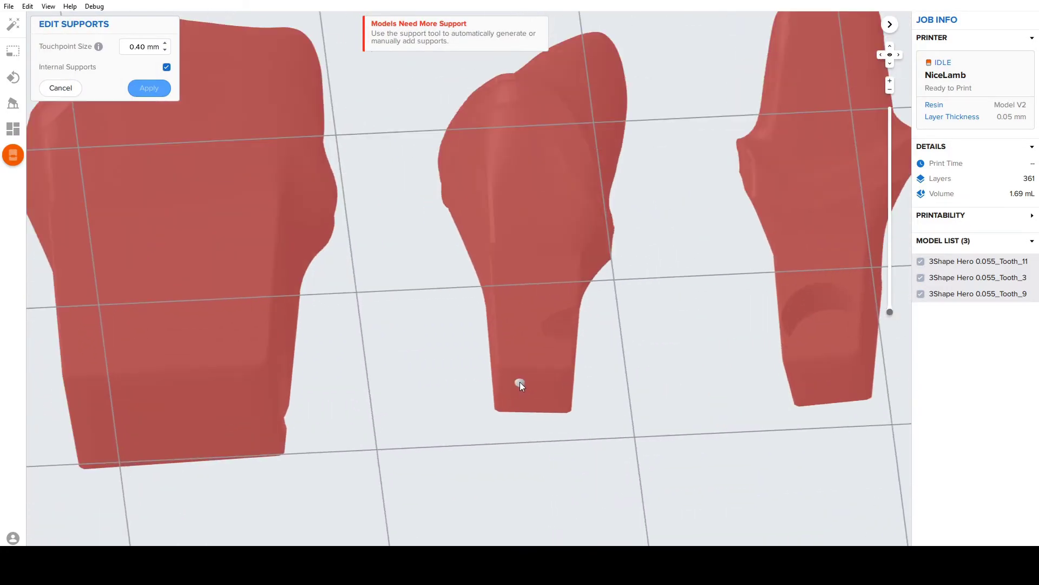
pyautogui.scroll(2, 509, 378)
pyautogui.click(507, 374)
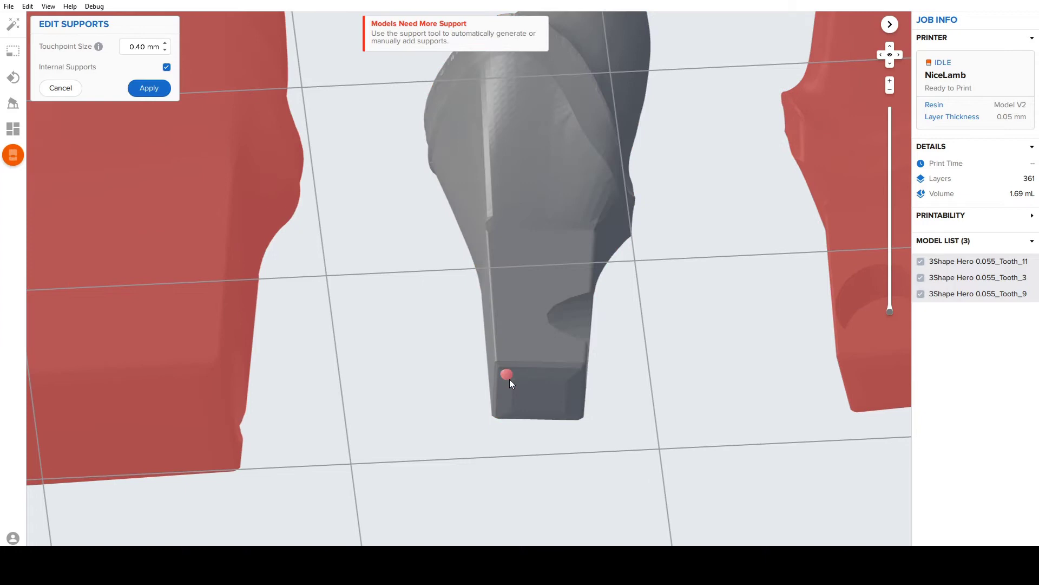
pyautogui.moveTo(517, 388); pyautogui.dragTo(514, 301, button='right')
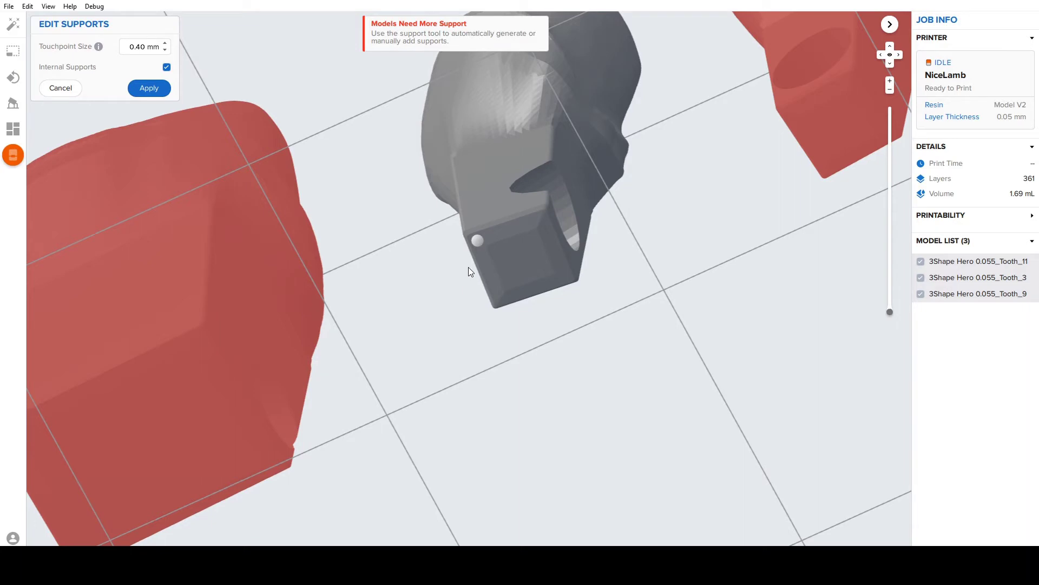
pyautogui.click(541, 219)
# Add and nudge more touchpoints across the die's flat base, near its centre
pyautogui.moveTo(546, 275); pyautogui.dragTo(582, 282, button='right')
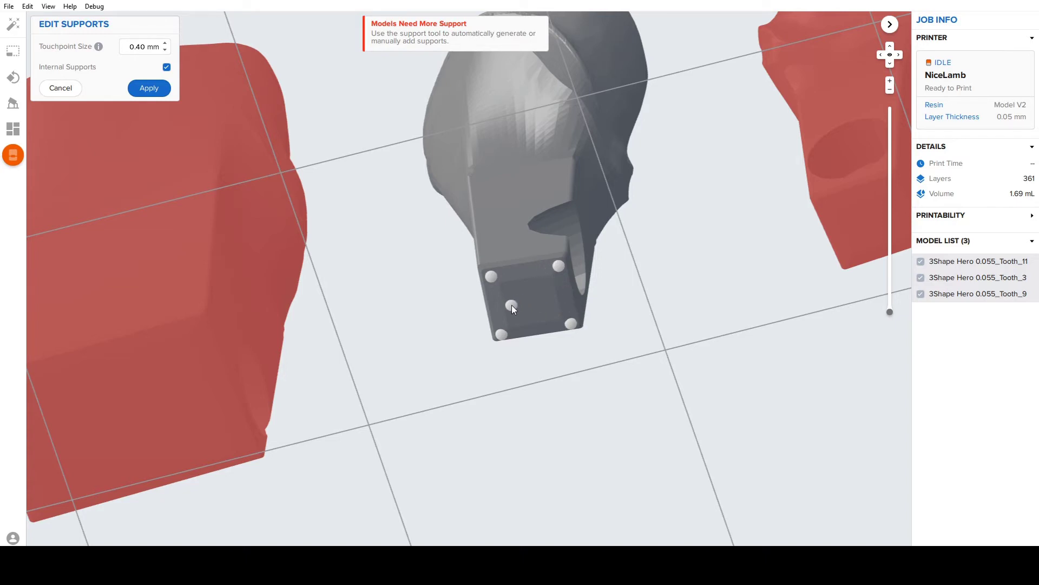
pyautogui.scroll(3, 520, 292)
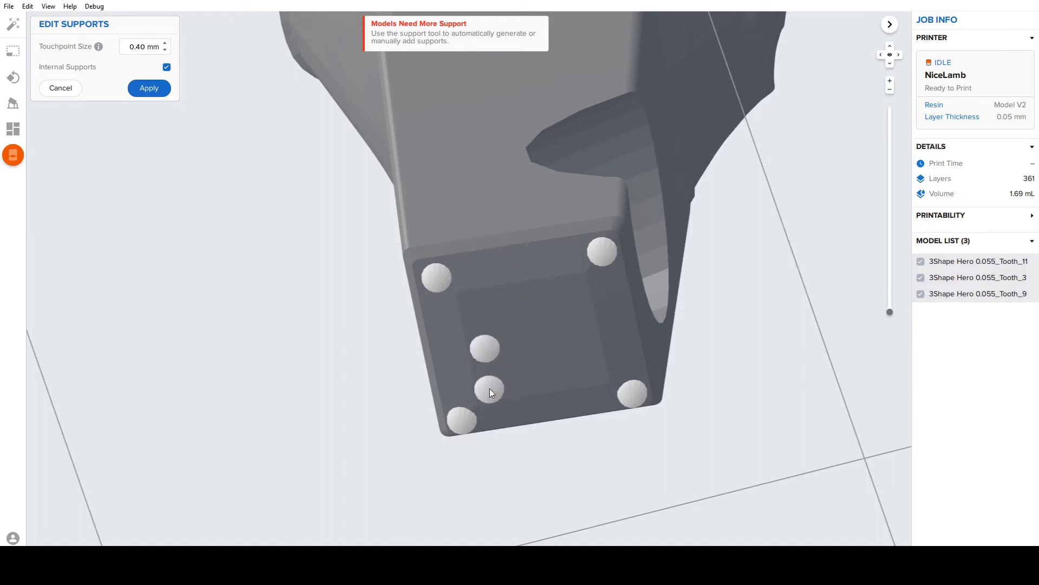
pyautogui.click(585, 373)
pyautogui.click(579, 298)
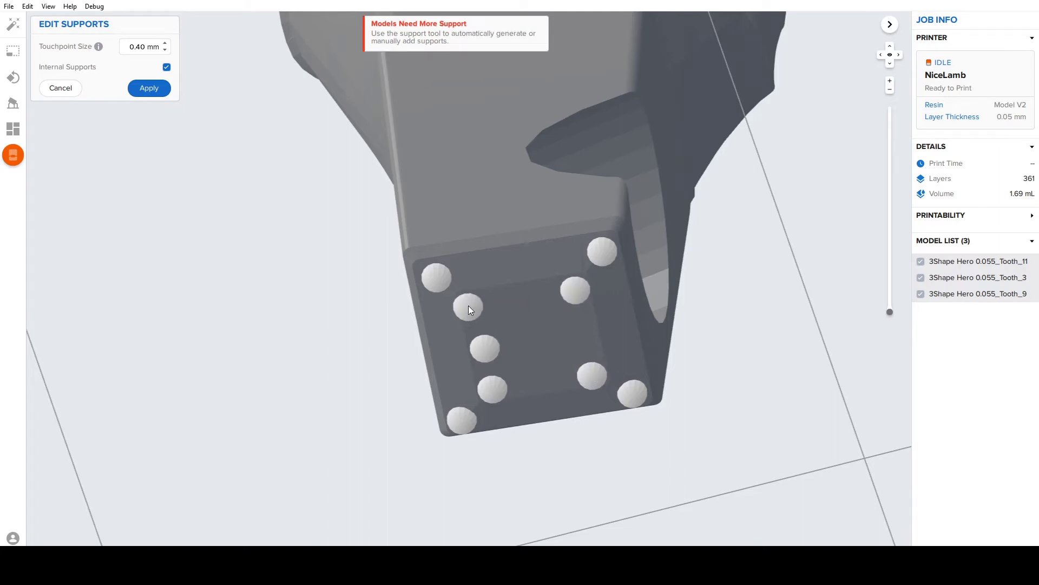
pyautogui.moveTo(469, 308); pyautogui.dragTo(475, 307)
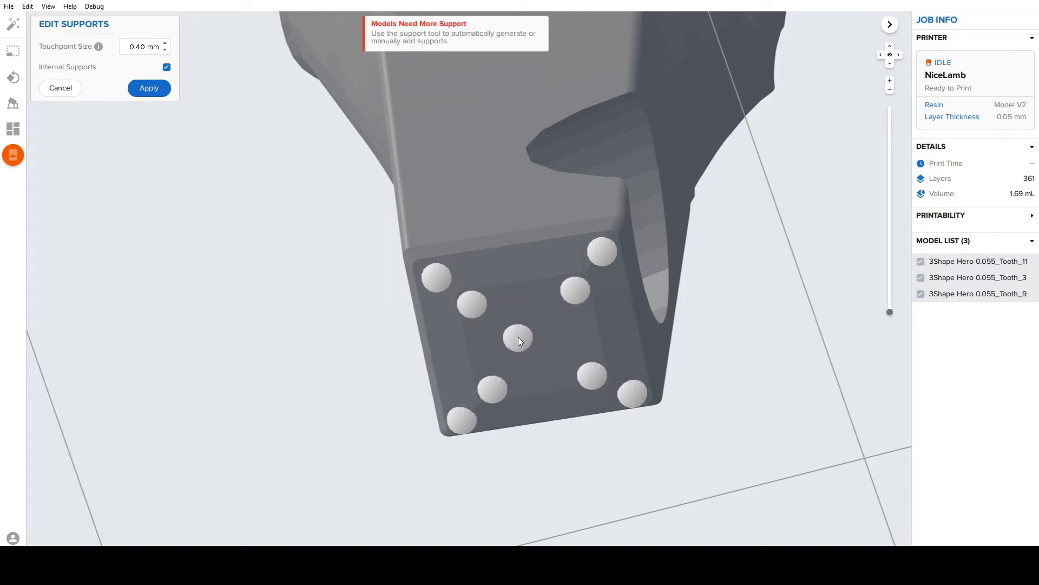
pyautogui.click(534, 367)
pyautogui.moveTo(700, 325); pyautogui.dragTo(622, 281, button='right')
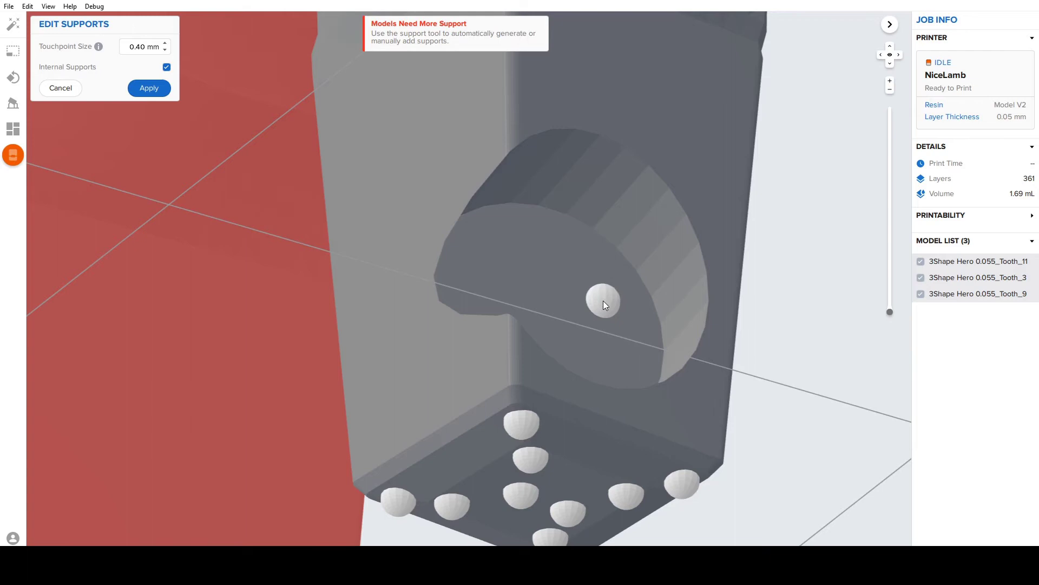
# Add two support touchpoints inside the die's circular recess
pyautogui.moveTo(576, 261); pyautogui.dragTo(553, 265, button='right')
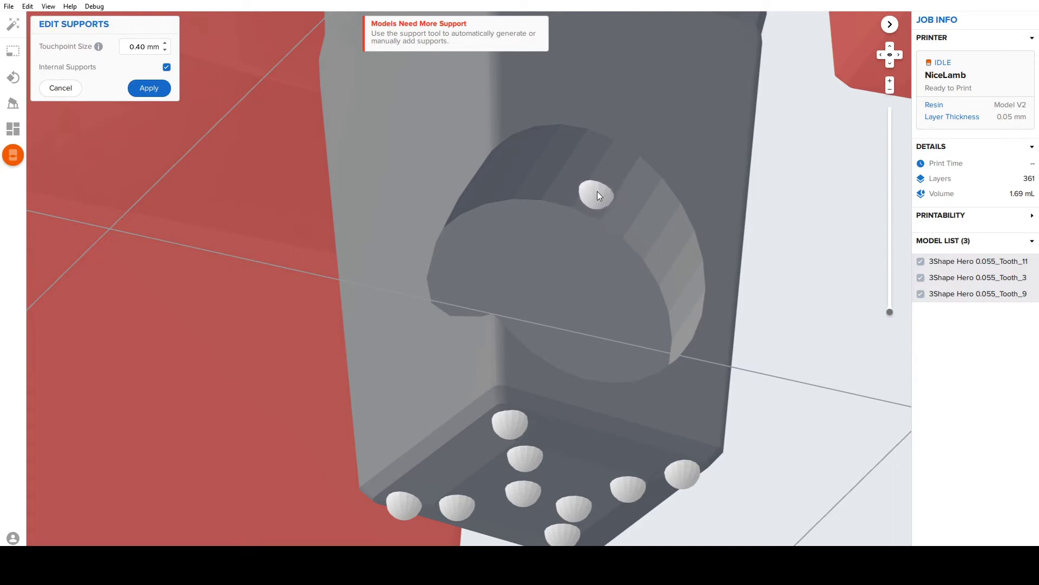
pyautogui.click(598, 194)
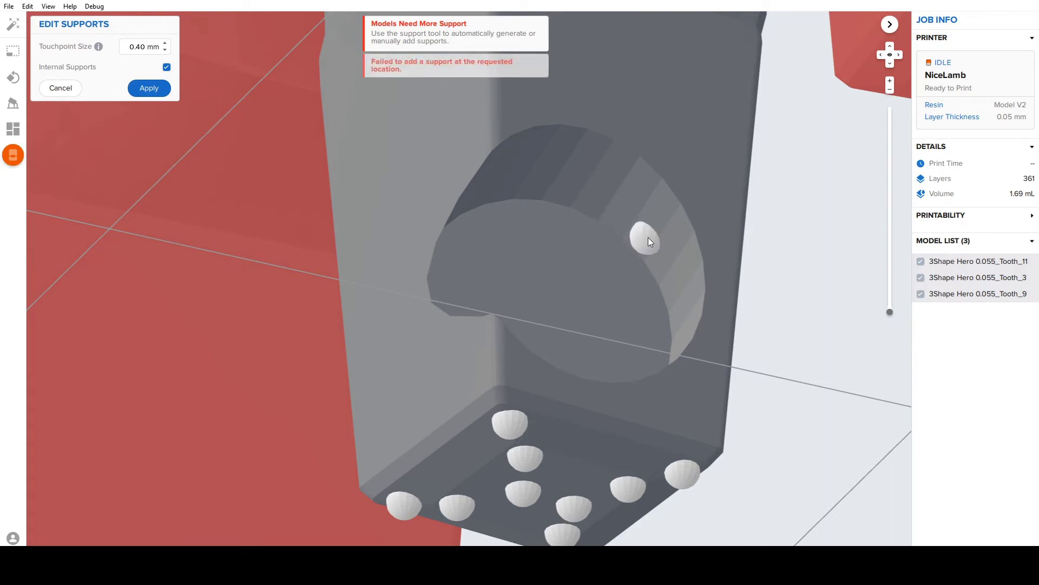
pyautogui.click(616, 187)
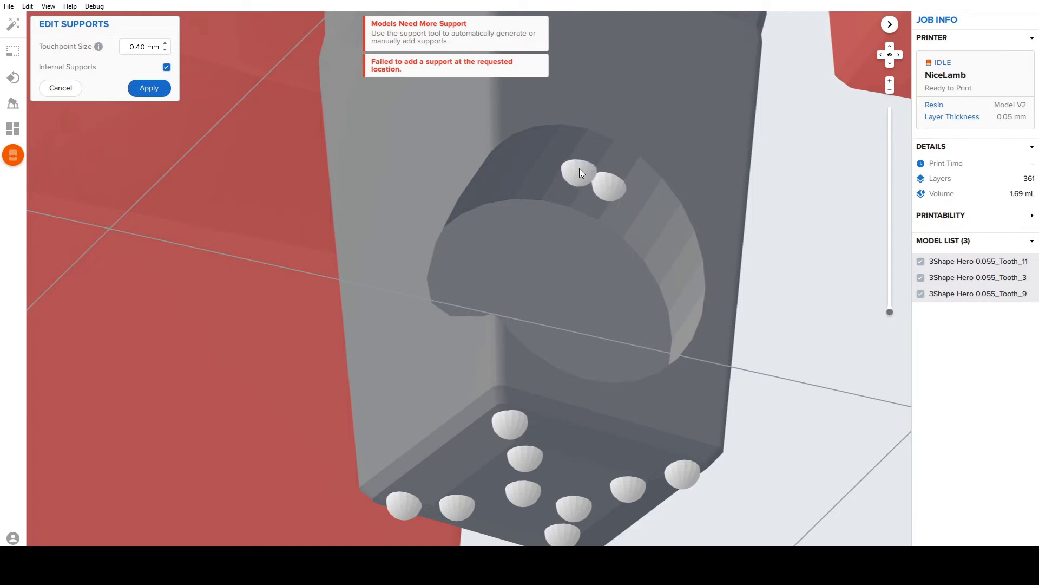
pyautogui.moveTo(580, 168); pyautogui.dragTo(464, 220, button='right')
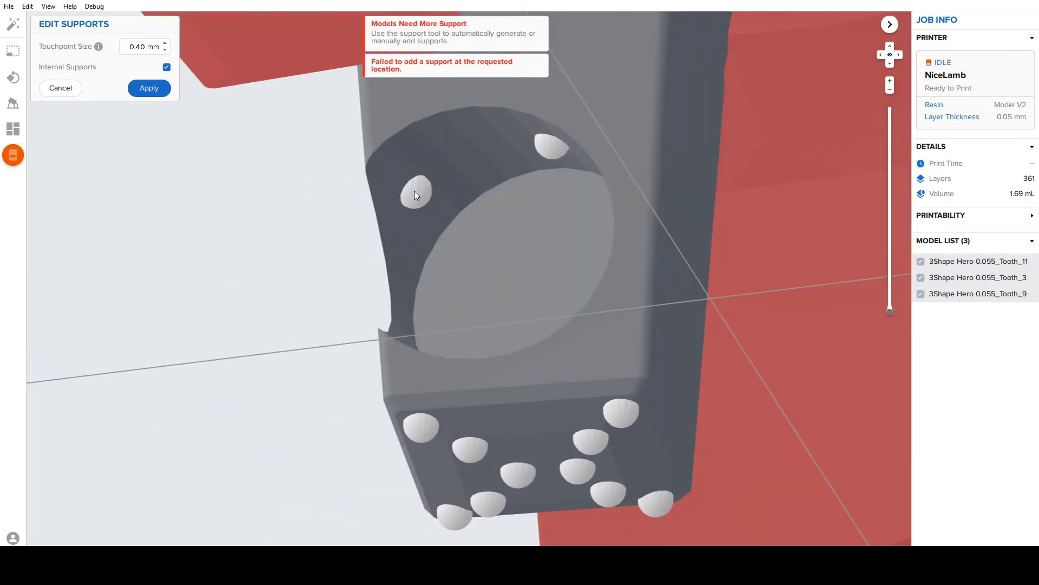
pyautogui.moveTo(388, 177); pyautogui.dragTo(397, 196)
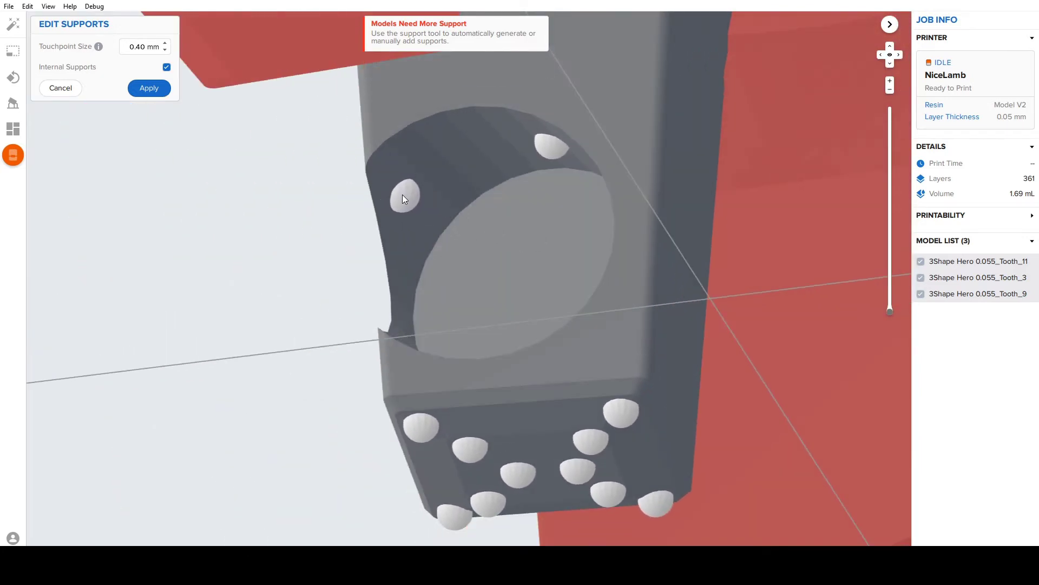
pyautogui.click(436, 190)
# Reposition a recess support and add a third on the cavity's inner ring
pyautogui.moveTo(478, 171); pyautogui.dragTo(530, 173, button='right')
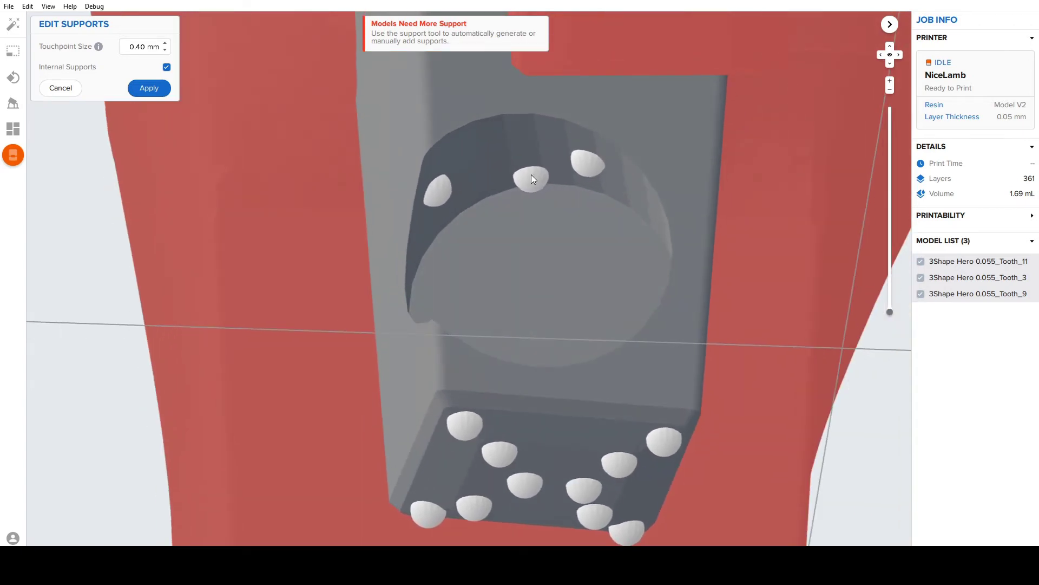
pyautogui.moveTo(531, 176); pyautogui.dragTo(517, 159)
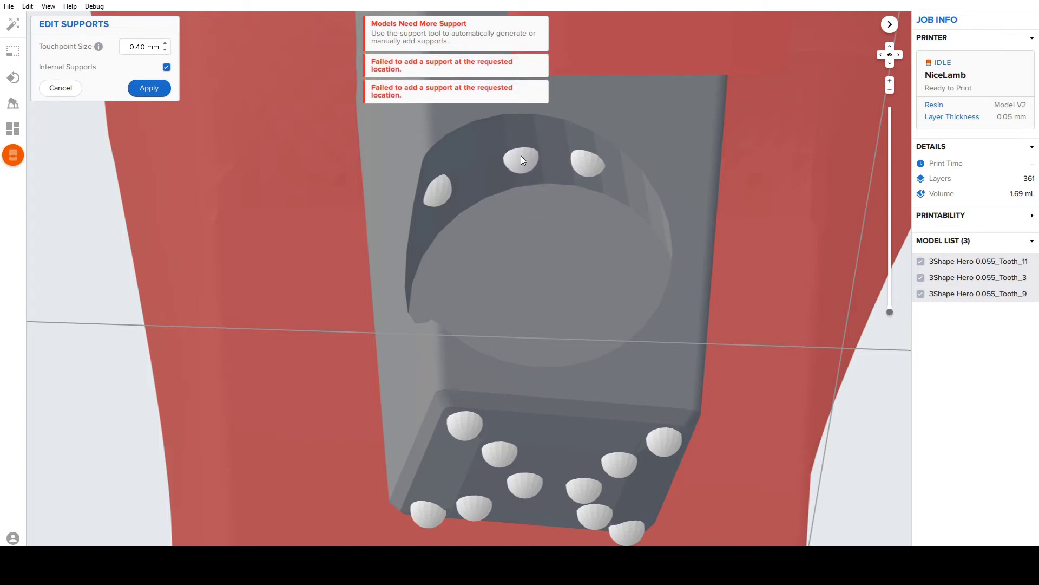
pyautogui.moveTo(522, 157)
pyautogui.mouseDown(button='right')
pyautogui.moveTo(602, 249)
pyautogui.moveTo(676, 276)
pyautogui.moveTo(738, 284)
pyautogui.moveTo(685, 307)
pyautogui.moveTo(536, 170)
pyautogui.mouseUp(button='right')
pyautogui.click(674, 338)
pyautogui.moveTo(674, 340); pyautogui.dragTo(558, 192)
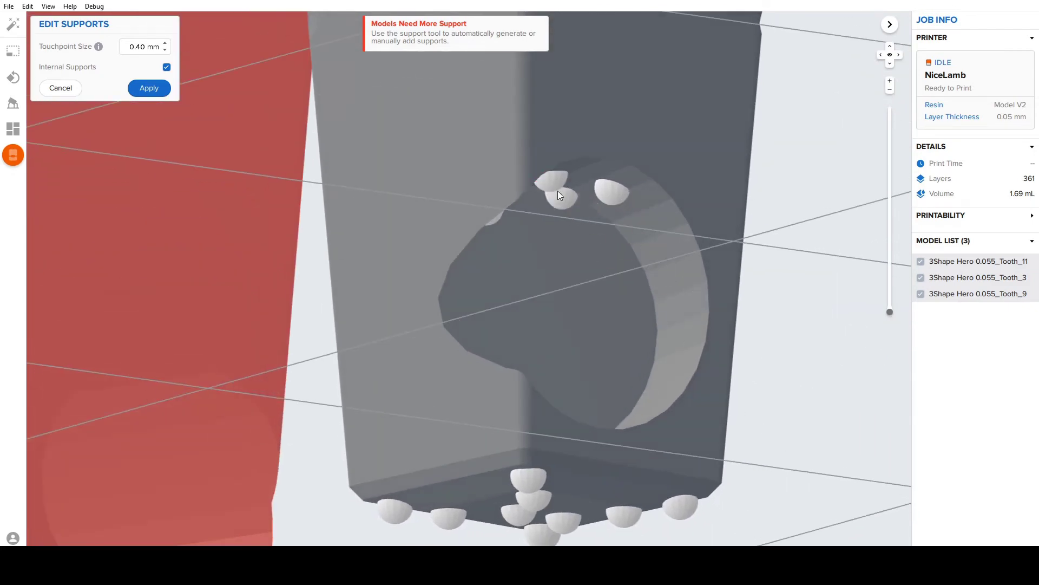
pyautogui.moveTo(632, 354); pyautogui.dragTo(516, 150, button='right')
pyautogui.moveTo(538, 242); pyautogui.dragTo(553, 340, button='right')
pyautogui.scroll(-5, 412, 395)
pyautogui.scroll(6, 563, 324)
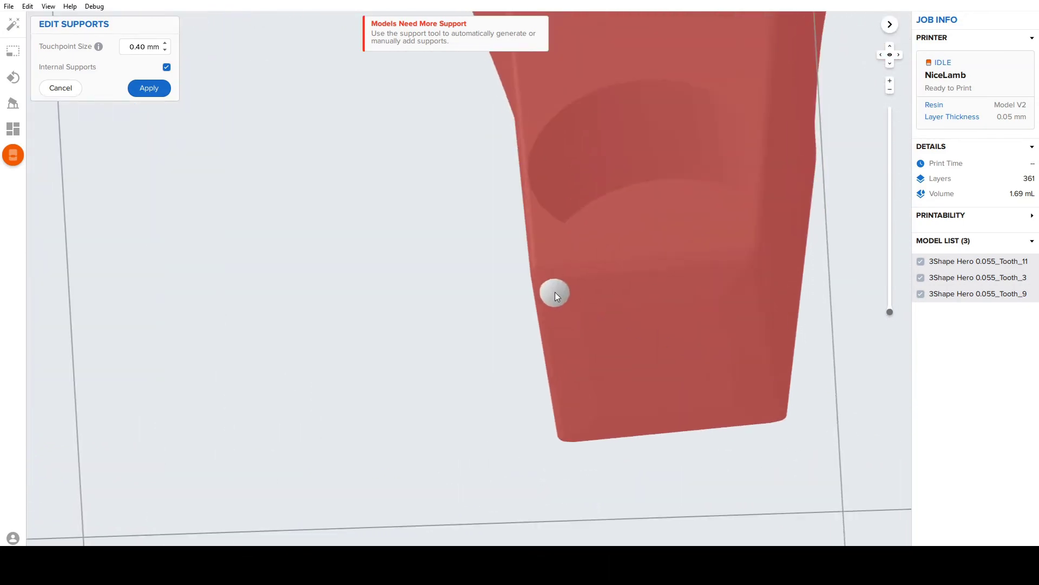
# Add touchpoints at the corners and middle of the die's flat base
pyautogui.click(554, 292)
pyautogui.moveTo(738, 275); pyautogui.dragTo(749, 340, button='right')
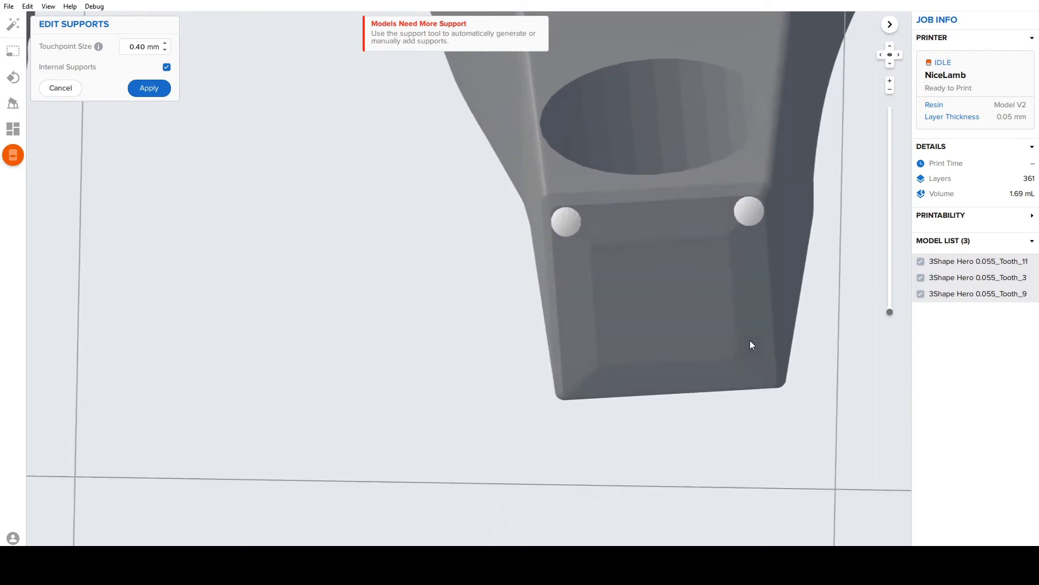
pyautogui.click(757, 374)
pyautogui.click(584, 379)
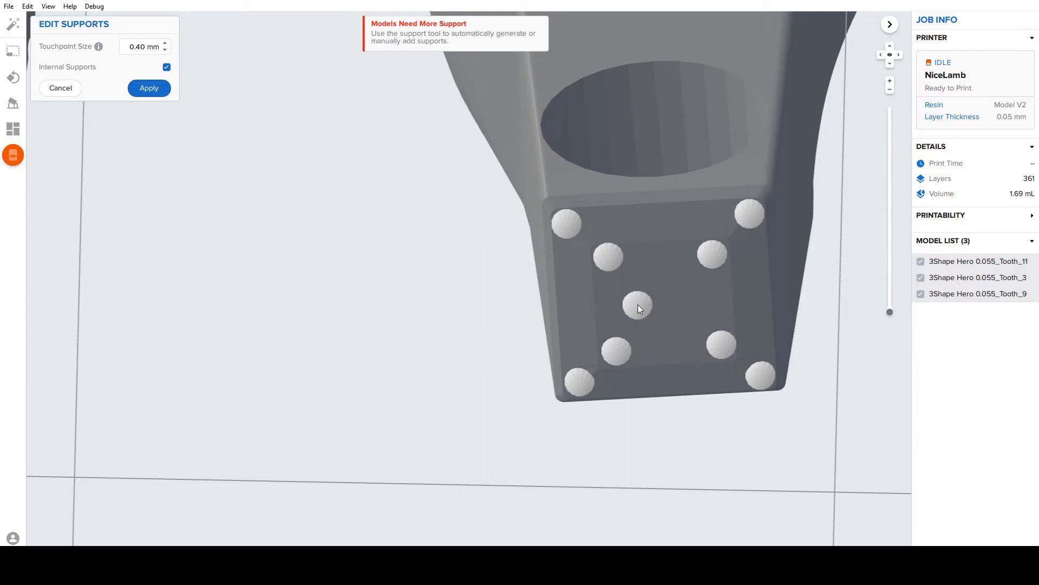
pyautogui.click(625, 304)
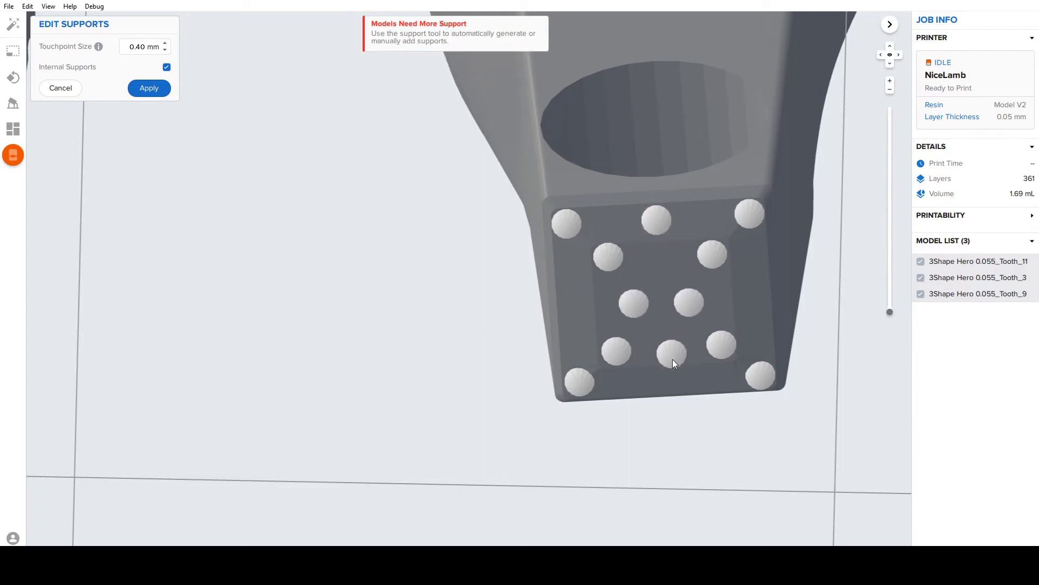
# Add two supports on the cavity's side wall and shift them into position
pyautogui.moveTo(693, 353); pyautogui.dragTo(486, 411, button='right')
pyautogui.scroll(-3, 476, 368)
pyautogui.click(599, 366)
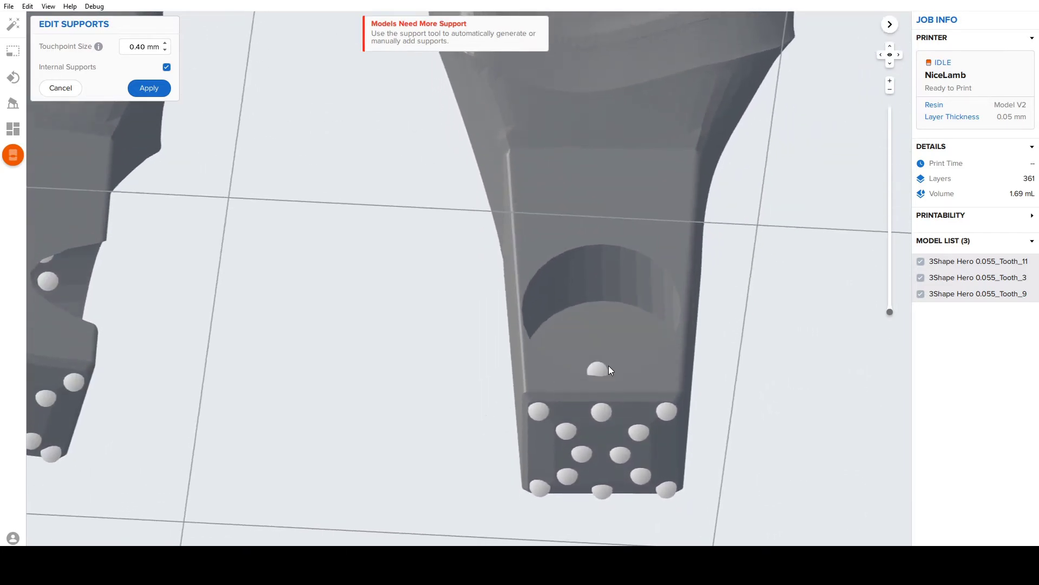
pyautogui.scroll(5, 595, 355)
pyautogui.moveTo(593, 349); pyautogui.dragTo(492, 250)
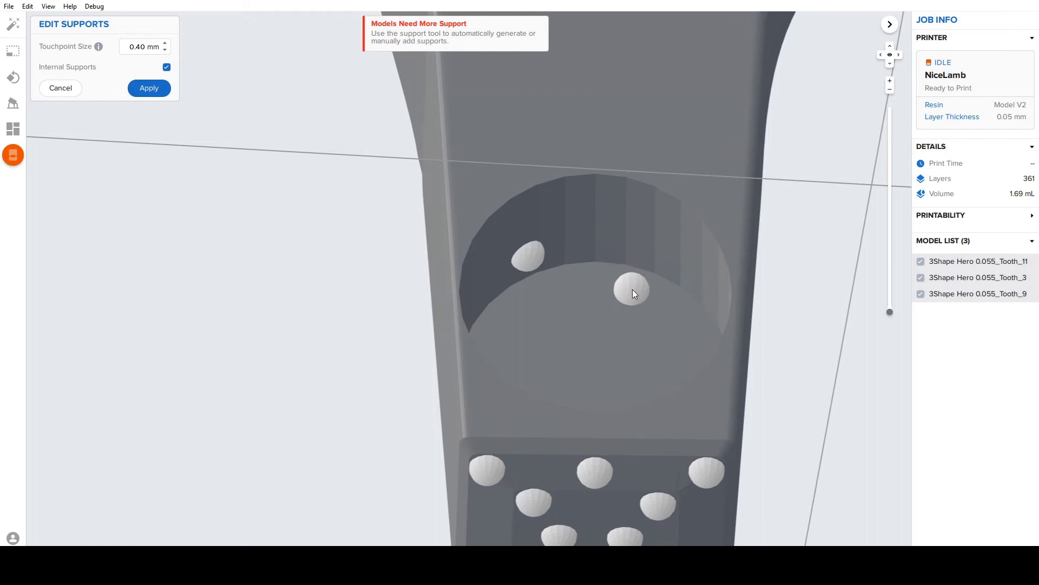
pyautogui.click(590, 248)
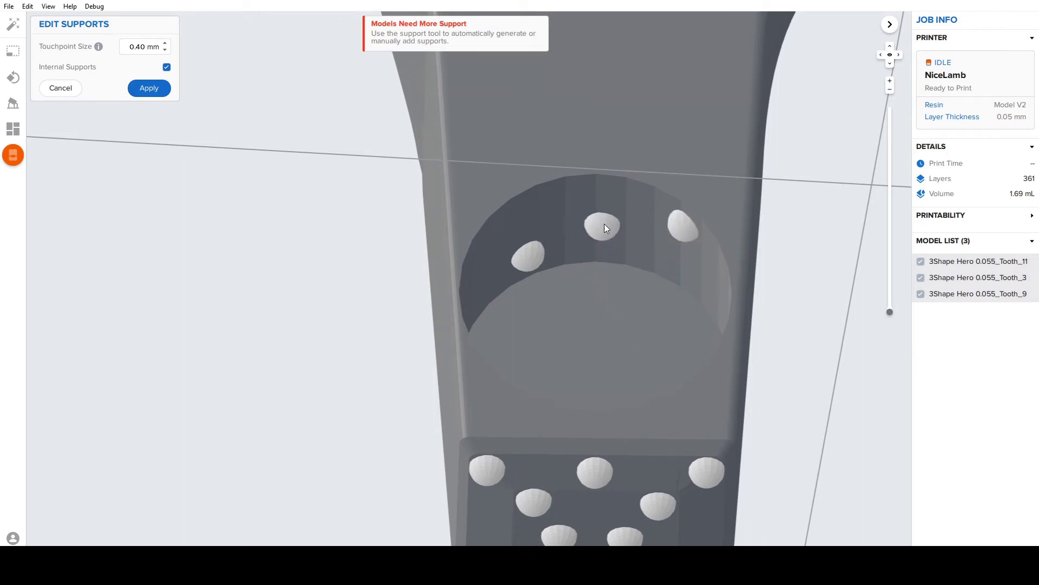
pyautogui.moveTo(604, 223)
pyautogui.mouseDown()
pyautogui.moveTo(606, 248)
pyautogui.moveTo(612, 189)
pyautogui.moveTo(622, 228)
pyautogui.mouseUp()
pyautogui.moveTo(622, 227); pyautogui.dragTo(665, 474, button='right')
# On the red tooth's underside, place touchpoints at the lower edge and along the left edge
pyautogui.scroll(-5, 738, 362)
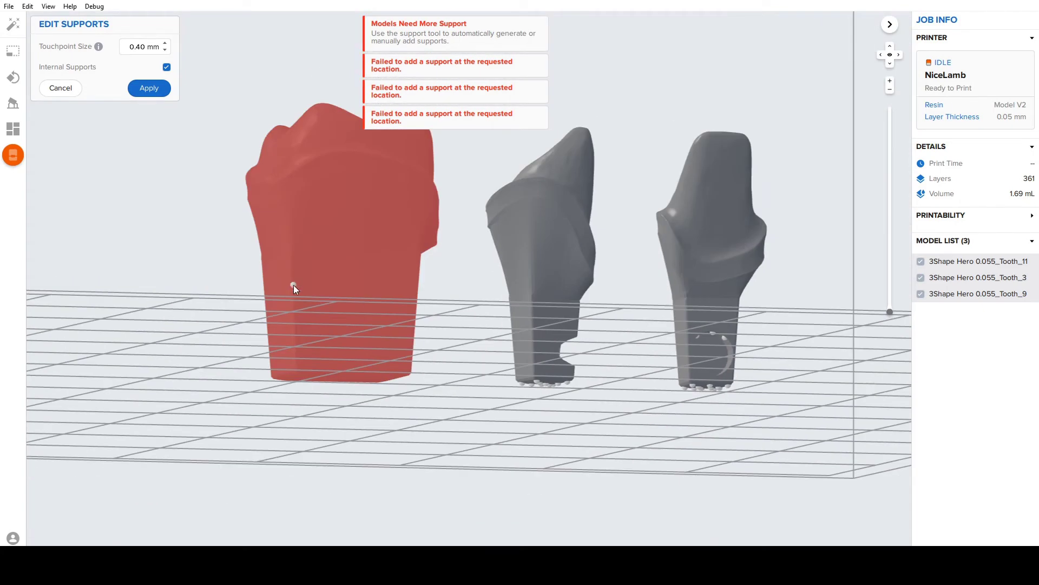
pyautogui.scroll(8, 293, 284)
pyautogui.scroll(-3, 476, 426)
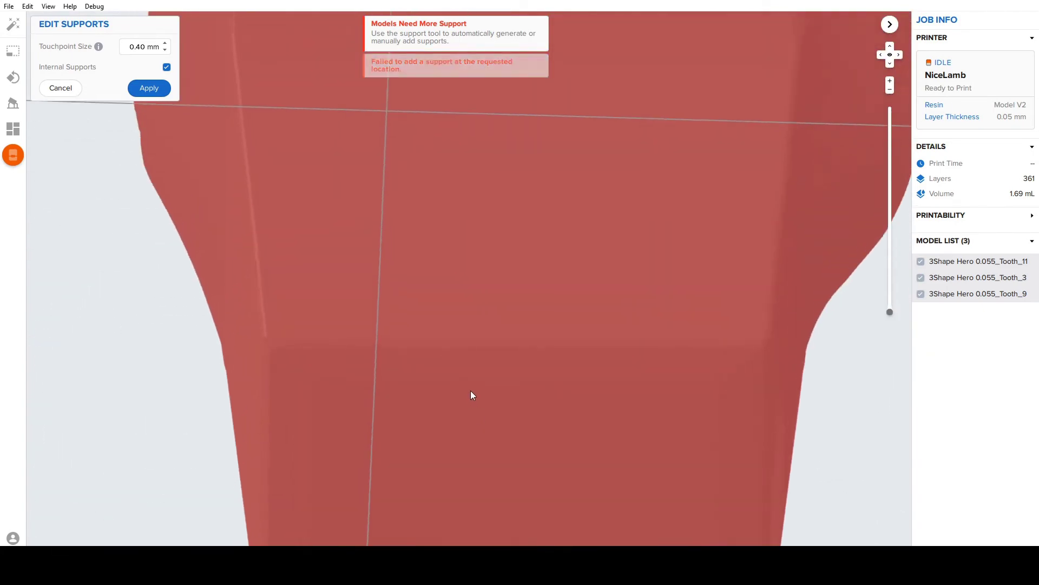
pyautogui.scroll(-2, 514, 271)
pyautogui.scroll(5, 514, 272)
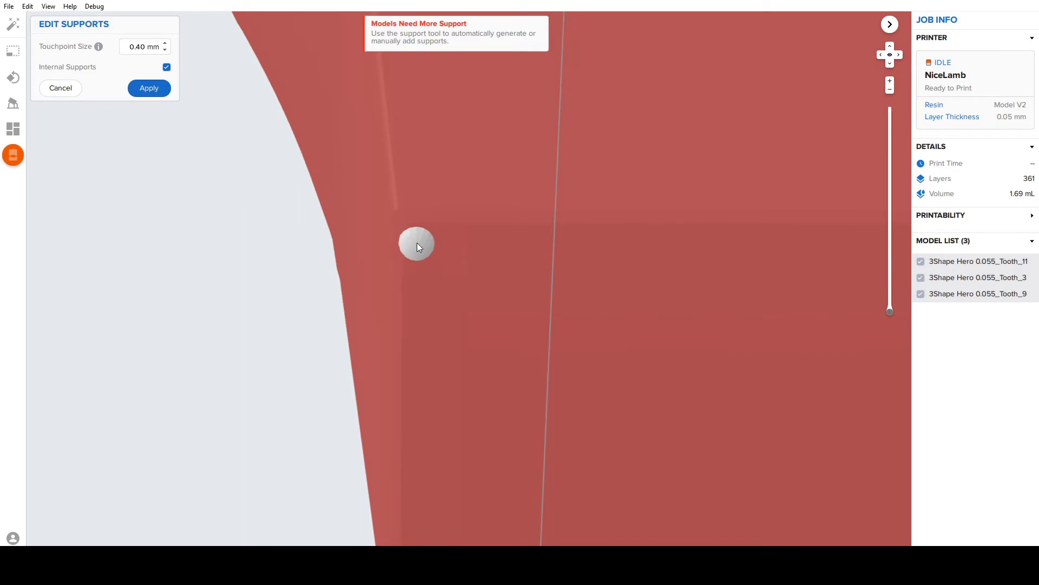
pyautogui.scroll(-2, 420, 241)
pyautogui.moveTo(420, 242); pyautogui.dragTo(549, 251, button='right')
pyautogui.scroll(5, 612, 263)
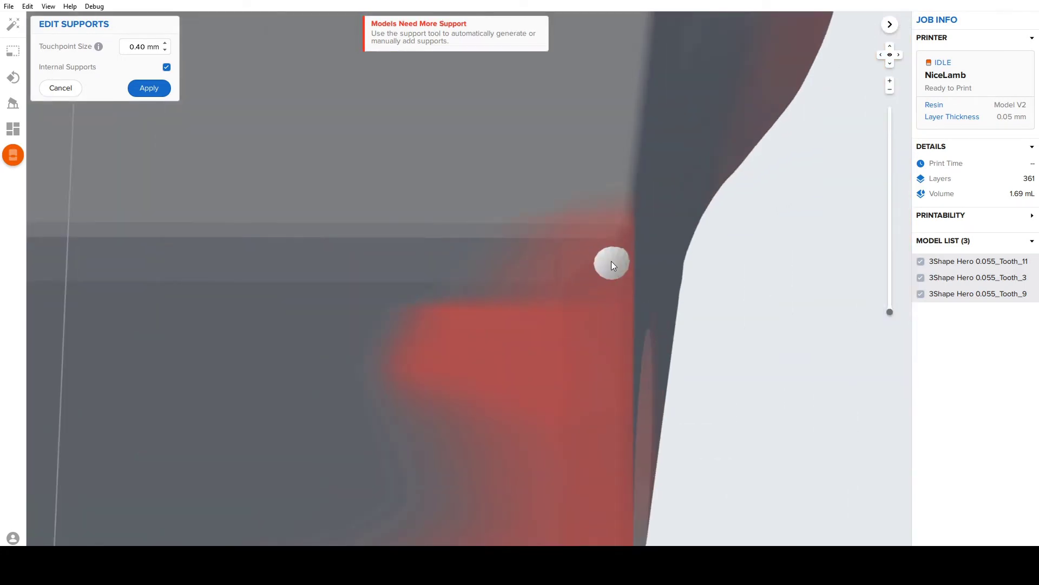
pyautogui.click(603, 257)
pyautogui.scroll(-5, 622, 244)
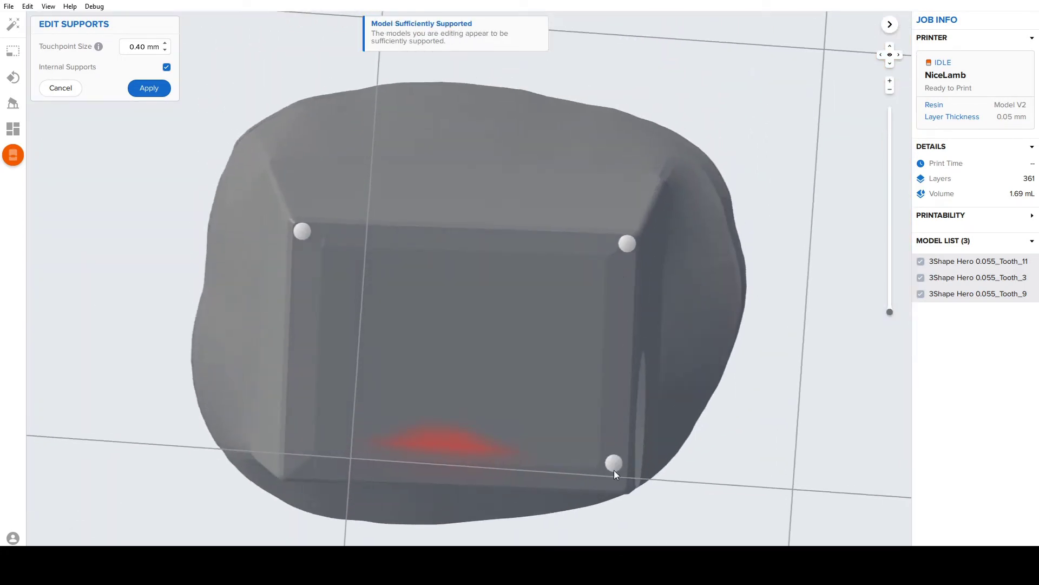
pyautogui.click(300, 464)
pyautogui.click(339, 383)
pyautogui.click(301, 280)
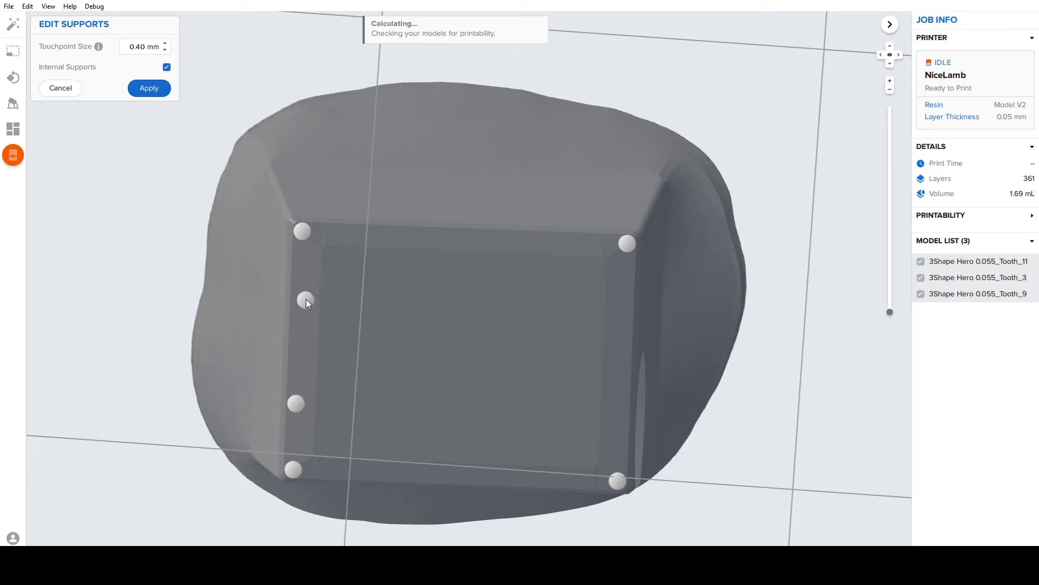
pyautogui.click(296, 349)
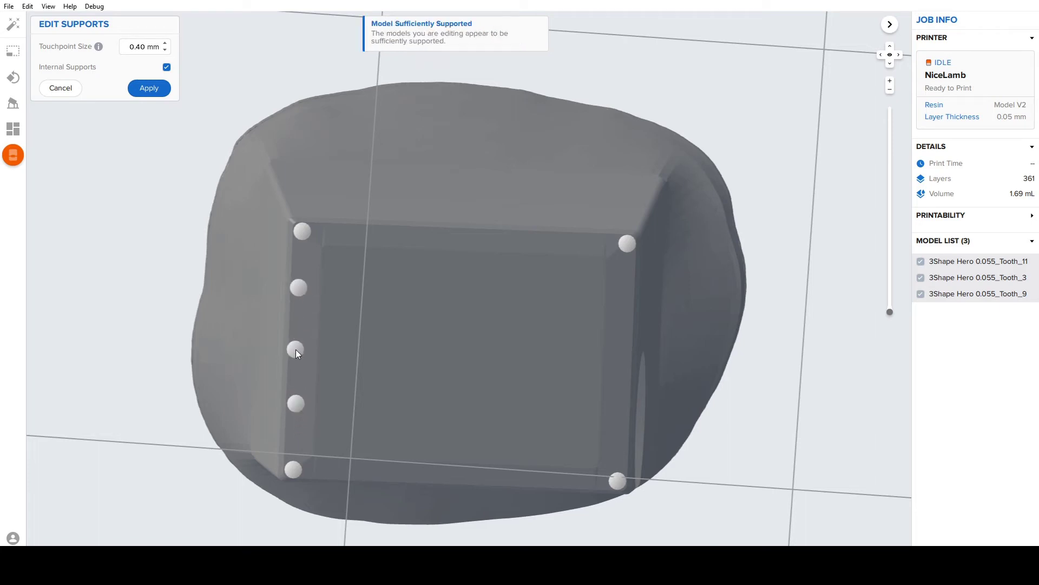
# Continue touchpoints along the top, right and bottom edges, plus three just inside corners
pyautogui.click(358, 236)
pyautogui.click(416, 236)
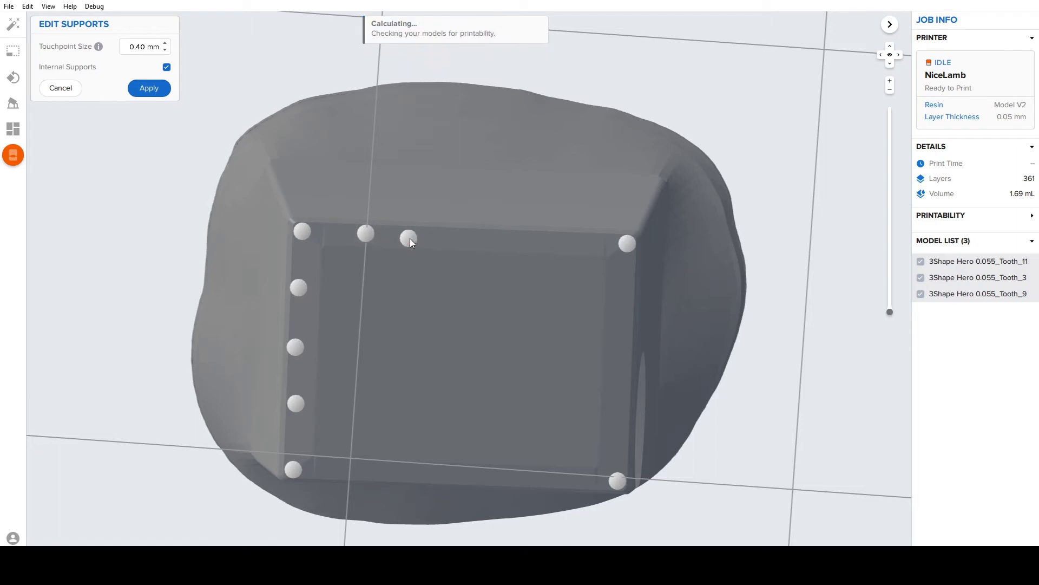
pyautogui.click(508, 243)
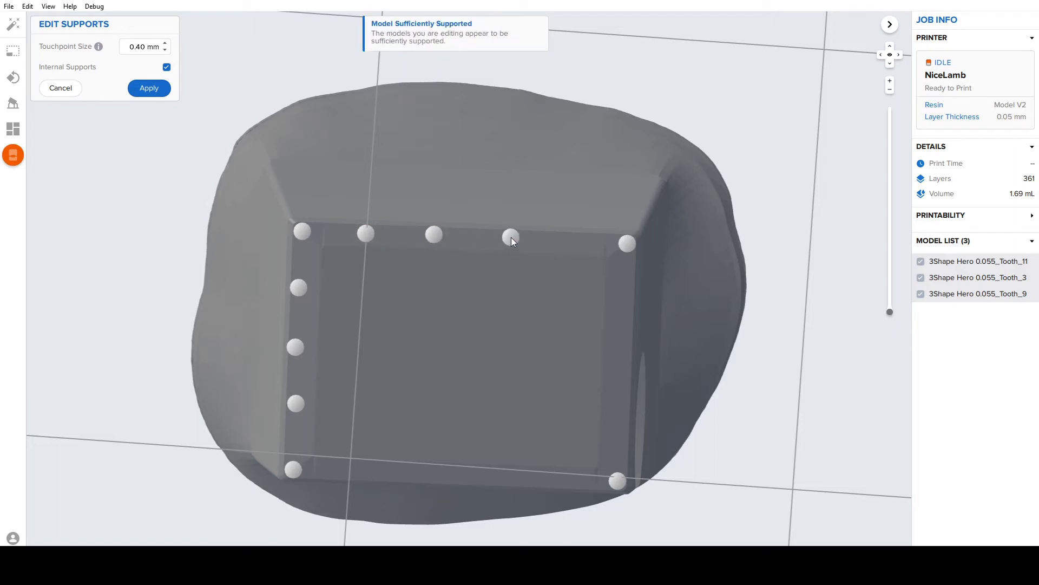
pyautogui.click(597, 247)
pyautogui.click(621, 291)
pyautogui.click(622, 434)
pyautogui.click(622, 372)
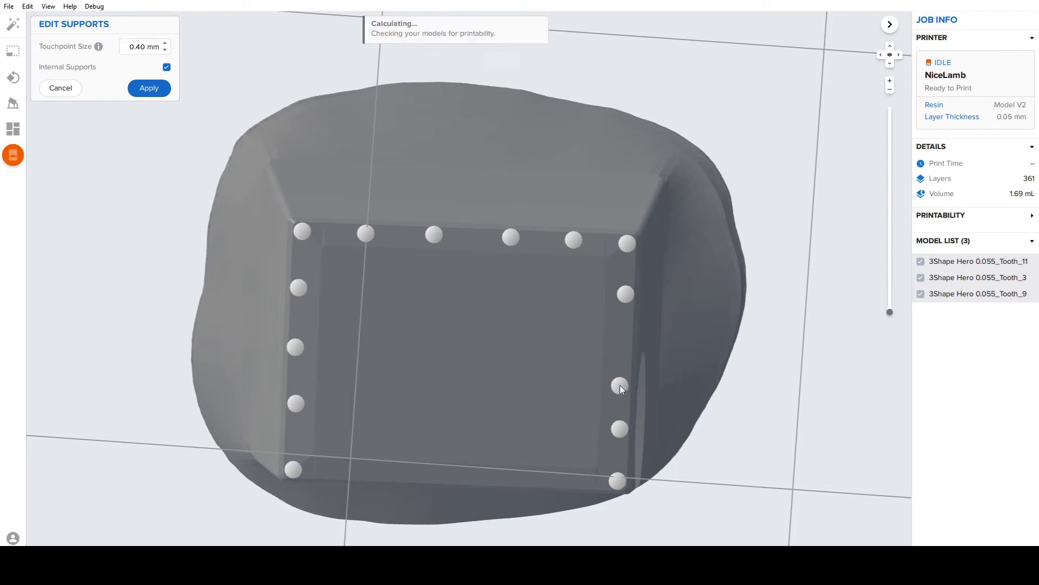
pyautogui.click(570, 481)
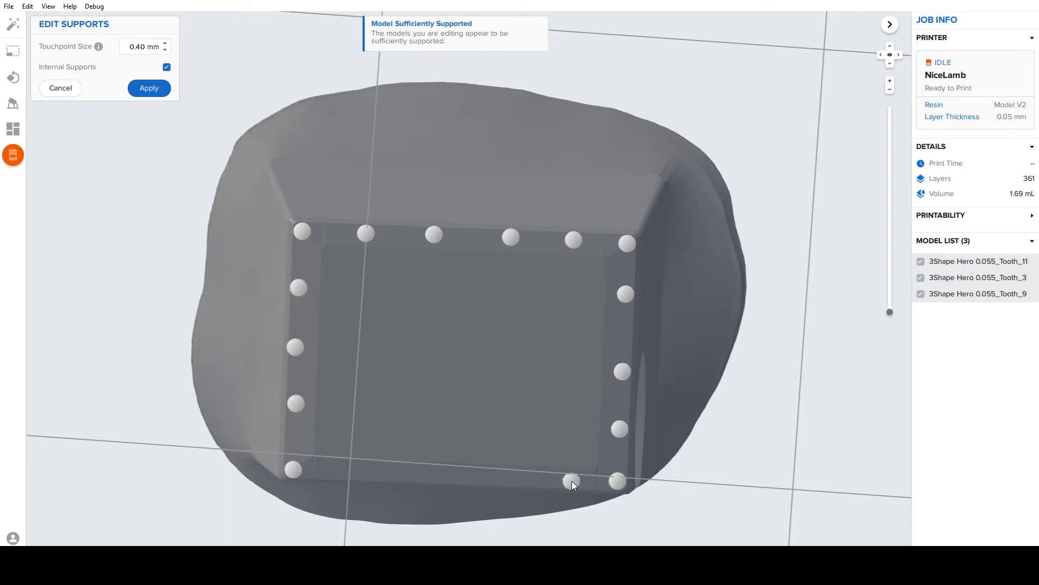
pyautogui.click(477, 479)
pyautogui.click(420, 475)
pyautogui.click(351, 473)
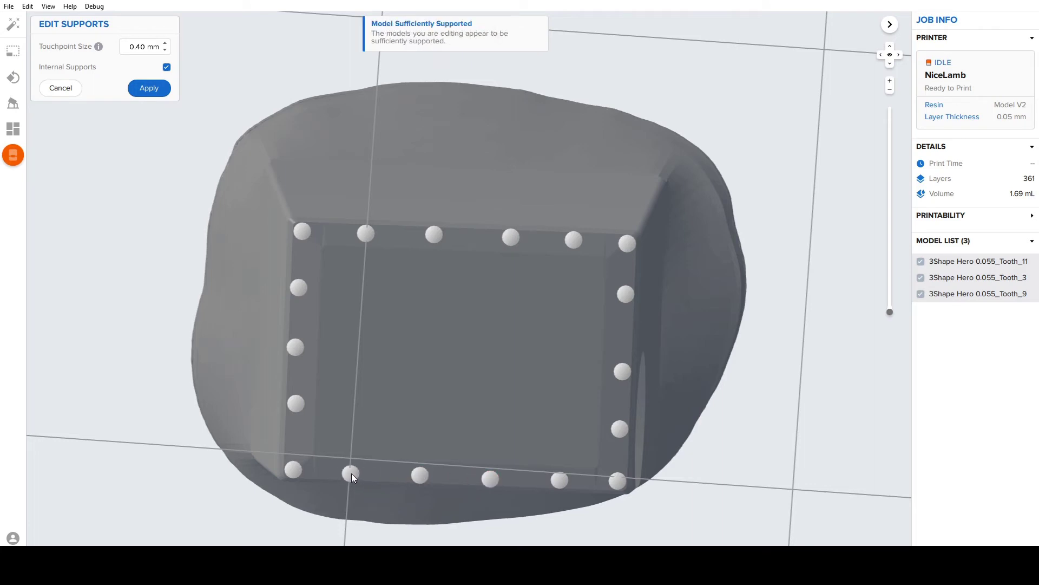
pyautogui.click(320, 454)
pyautogui.click(586, 451)
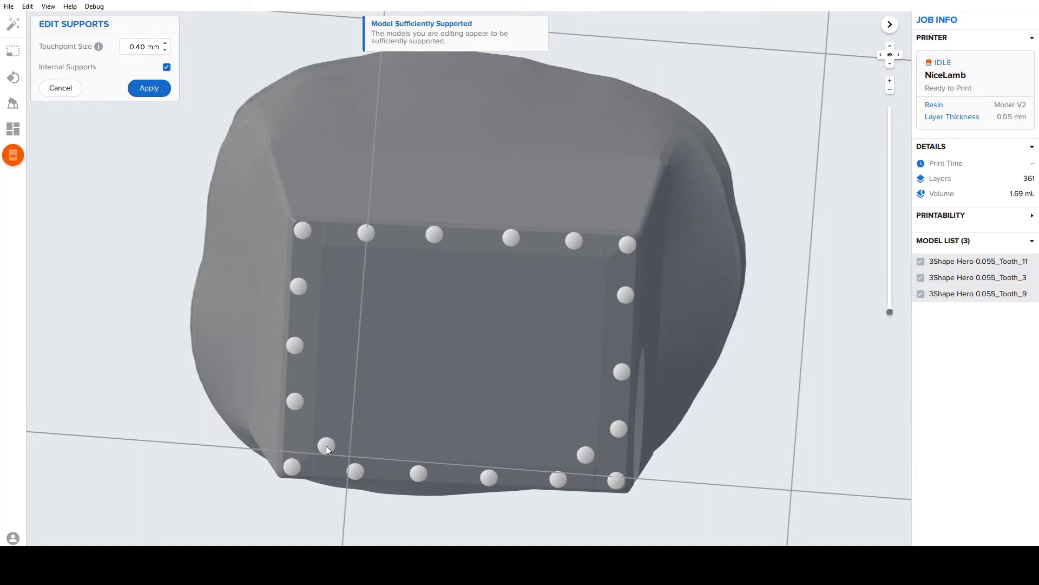
pyautogui.click(315, 254)
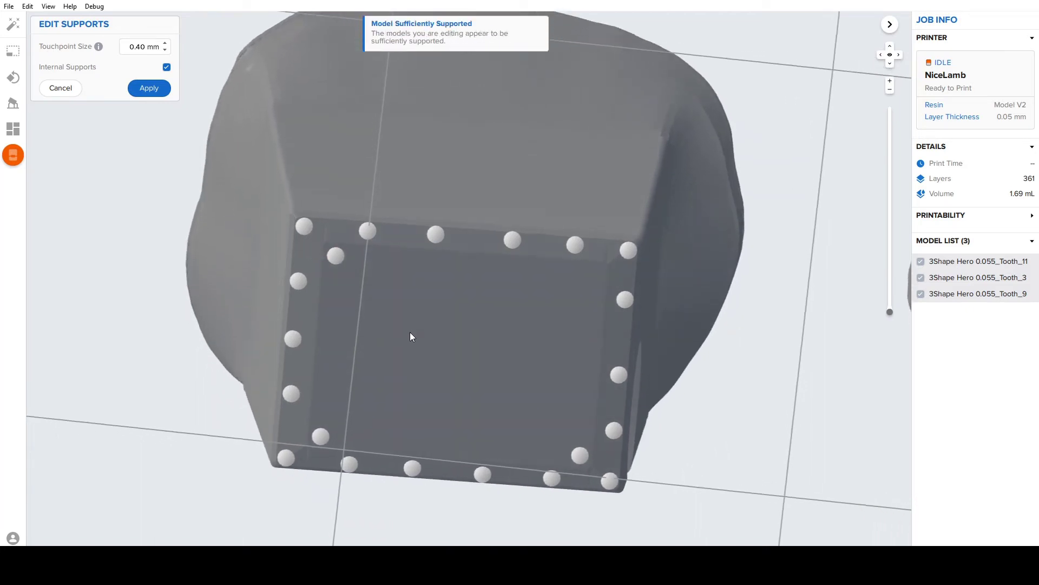
# Add touchpoints just inside each base edge and across the base's interior
pyautogui.click(406, 259)
pyautogui.click(588, 358)
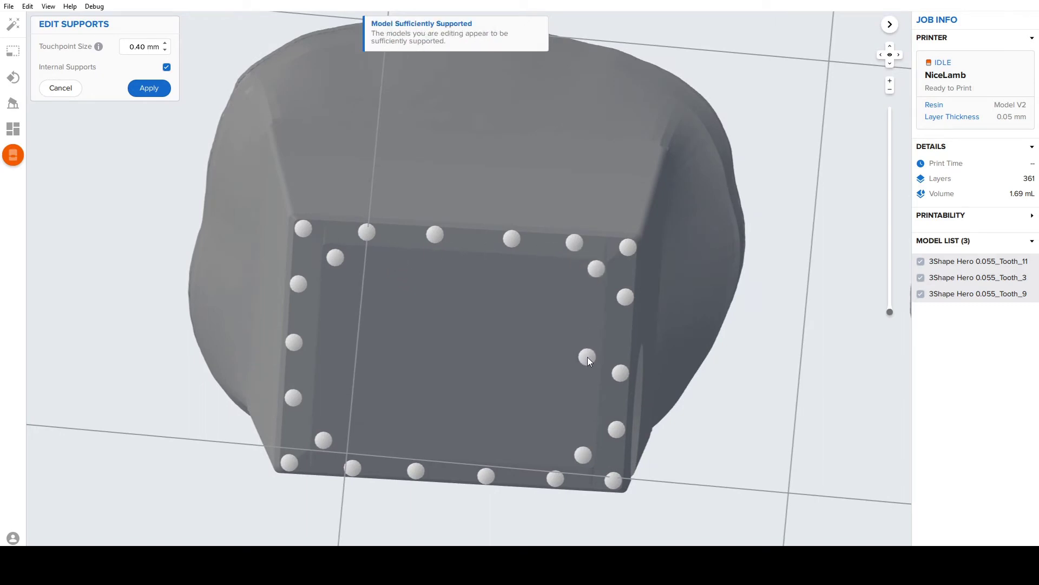
pyautogui.click(324, 352)
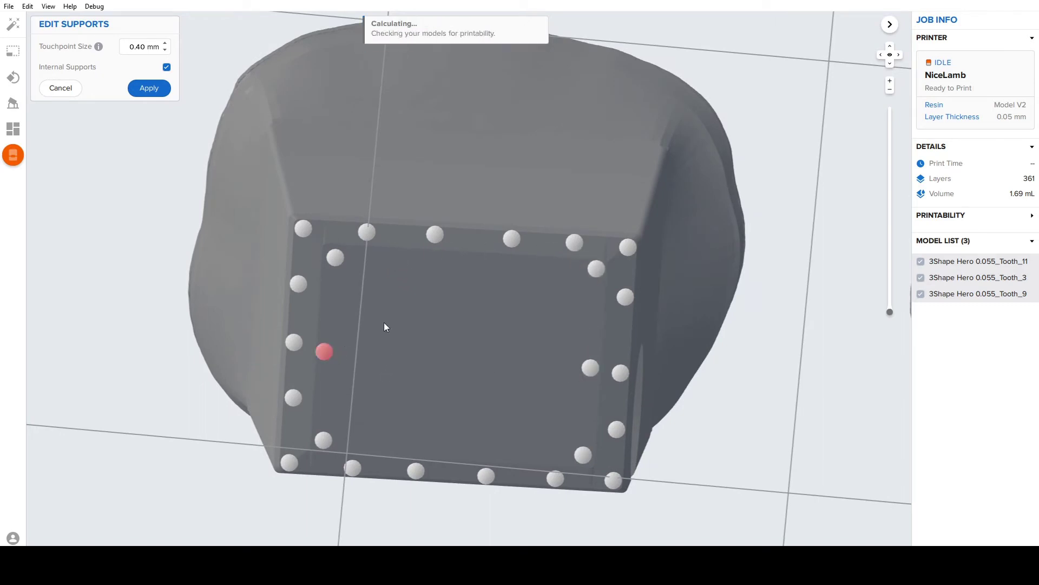
pyautogui.click(470, 262)
pyautogui.click(451, 452)
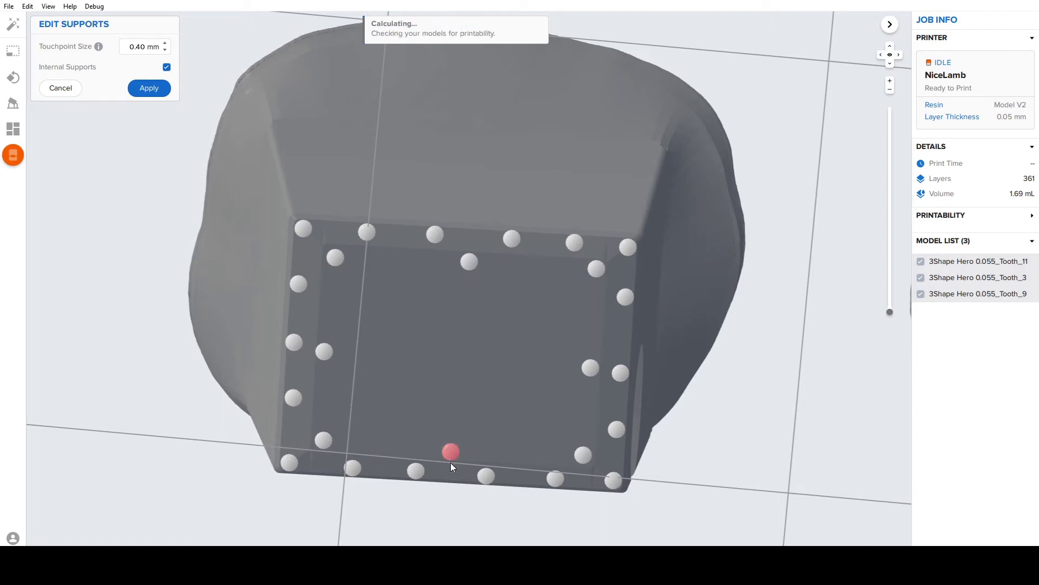
pyautogui.click(378, 341)
pyautogui.click(392, 310)
pyautogui.click(530, 313)
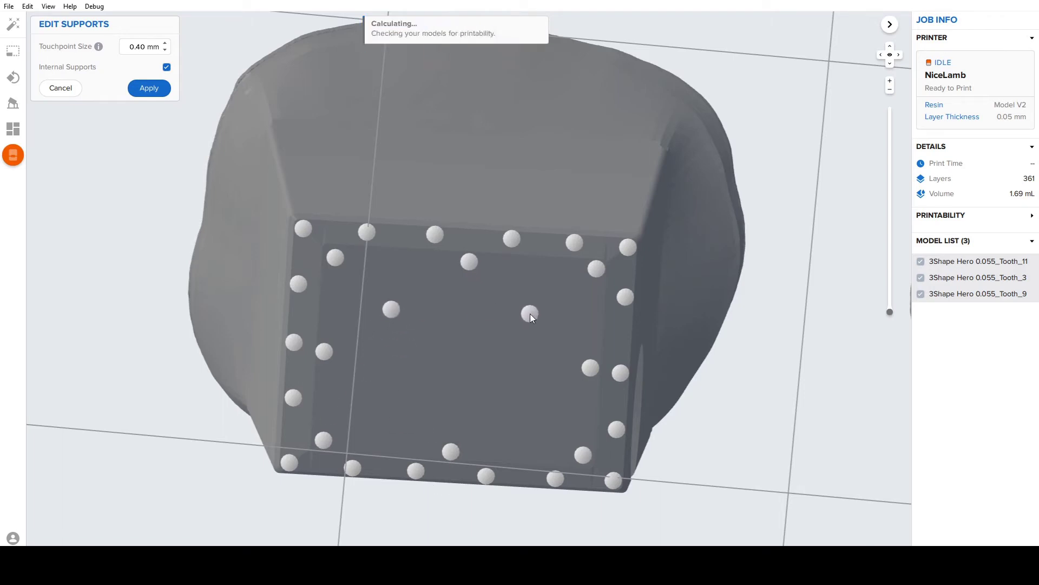
pyautogui.click(386, 406)
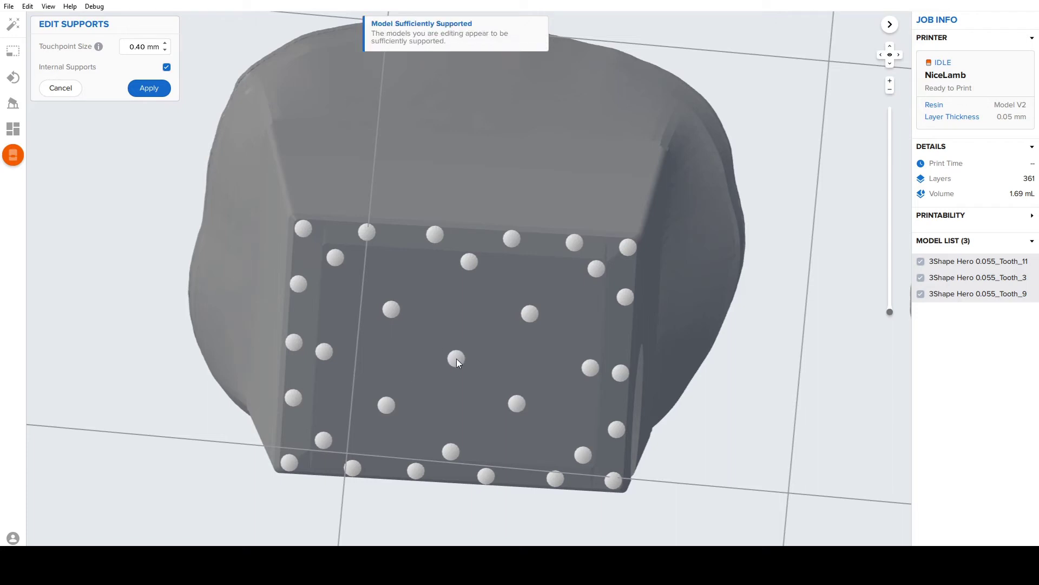
pyautogui.click(456, 358)
# Check the base supports from several angles and add one more among them
pyautogui.moveTo(383, 286); pyautogui.dragTo(501, 381, button='right')
pyautogui.scroll(5, 382, 190)
pyautogui.moveTo(382, 190); pyautogui.dragTo(728, 385, button='right')
pyautogui.scroll(5, 452, 287)
pyautogui.click(444, 284)
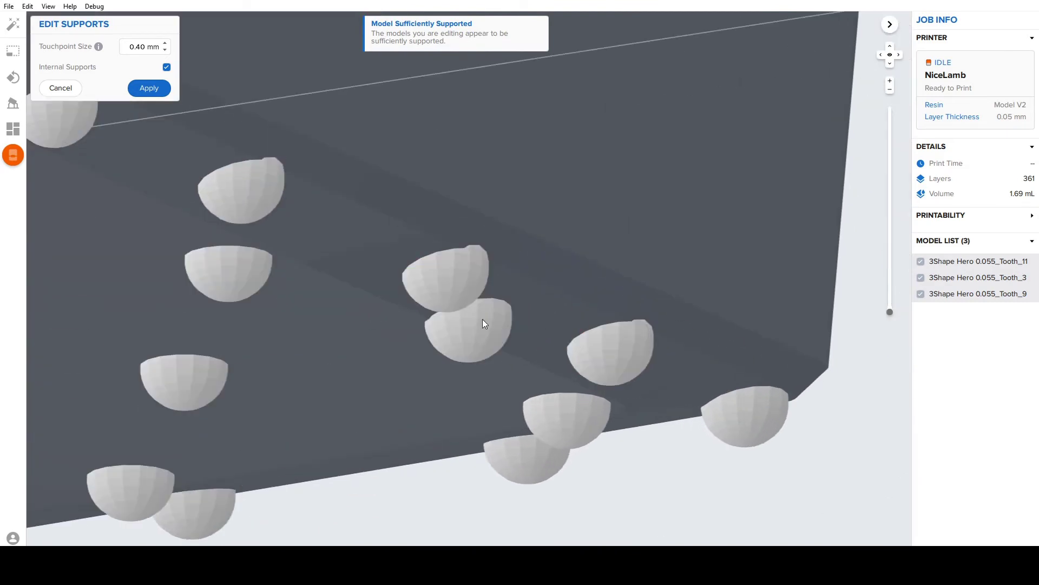
pyautogui.moveTo(485, 323); pyautogui.dragTo(357, 218, button='right')
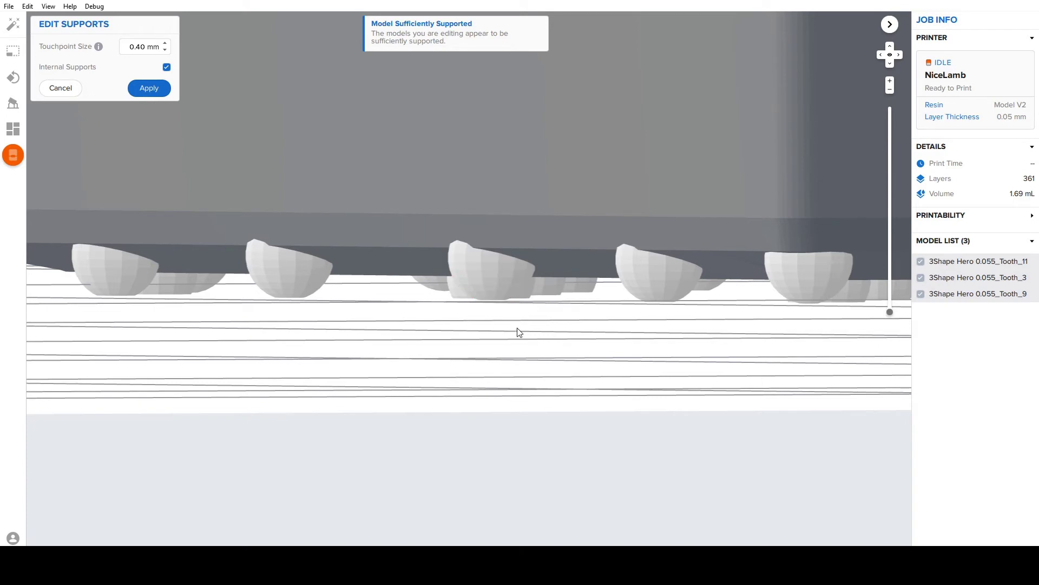
pyautogui.moveTo(519, 332); pyautogui.dragTo(335, 249, button='right')
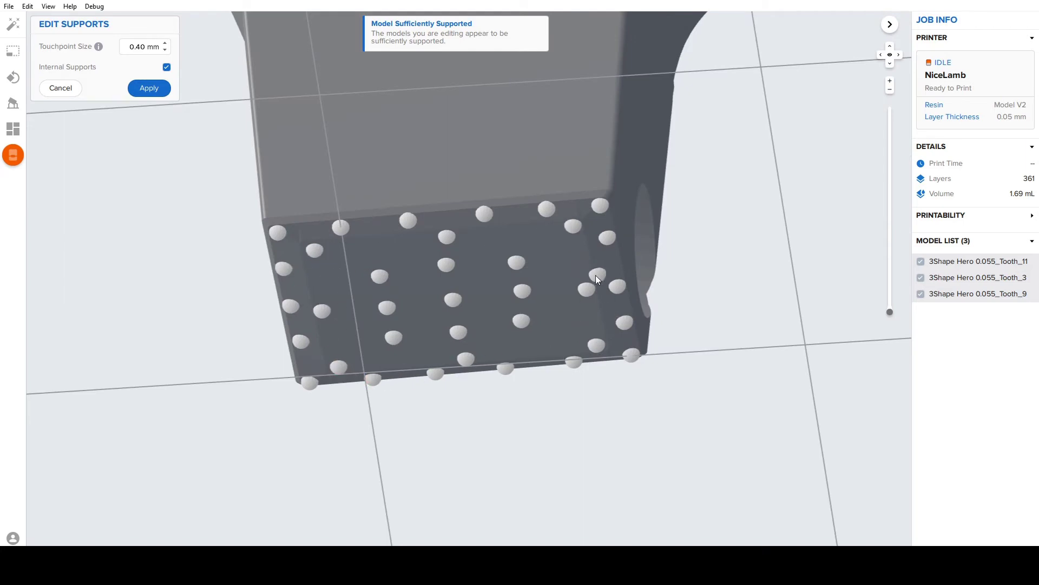
# Add two touchpoints inside the die's round hole and apply the support edits
pyautogui.moveTo(596, 275); pyautogui.dragTo(381, 320, button='right')
pyautogui.click(380, 319)
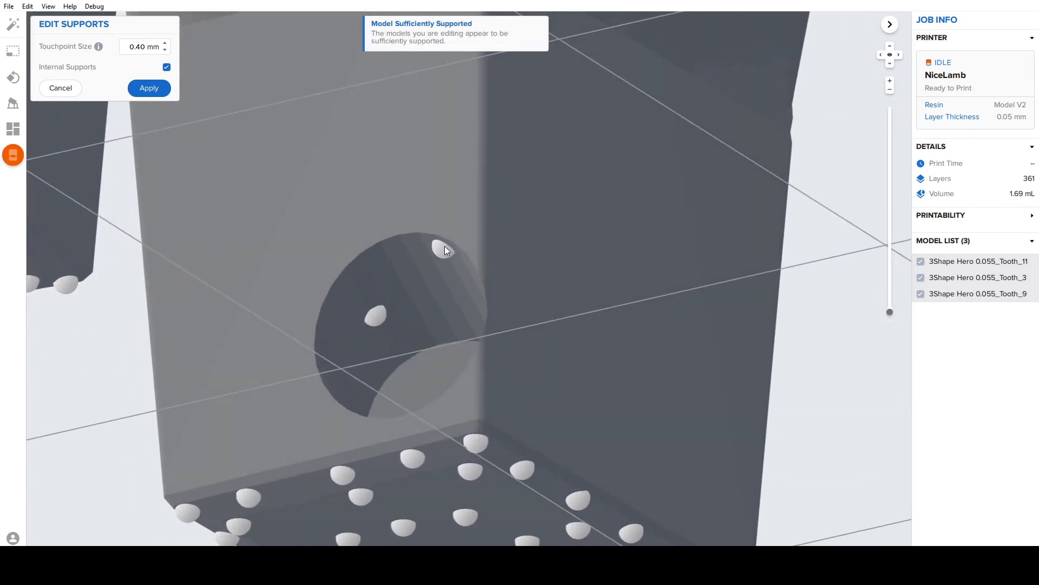
pyautogui.moveTo(440, 245); pyautogui.dragTo(501, 287, button='right')
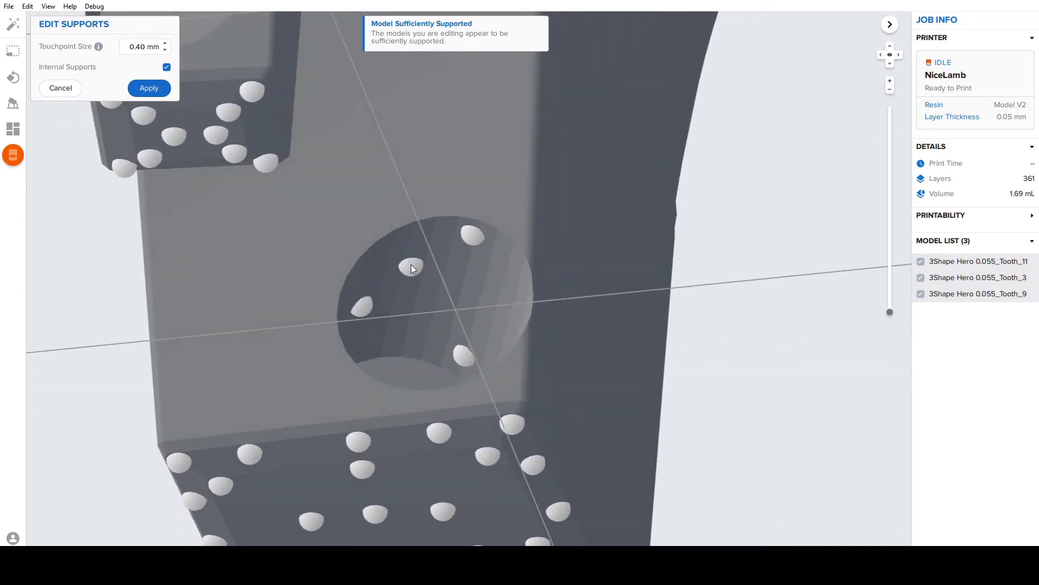
pyautogui.click(469, 246)
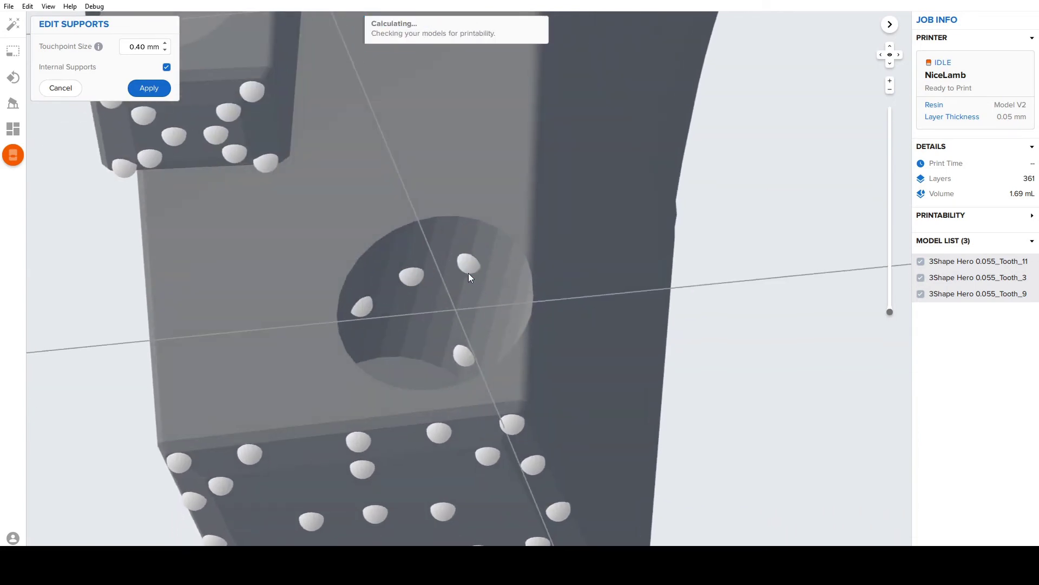
pyautogui.moveTo(468, 272); pyautogui.dragTo(469, 366, button='right')
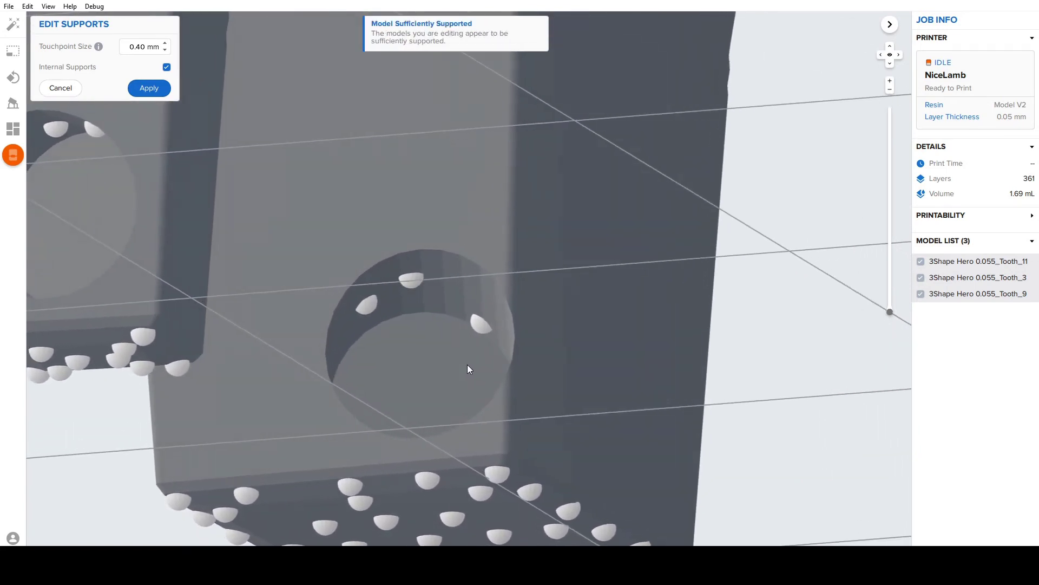
pyautogui.click(149, 88)
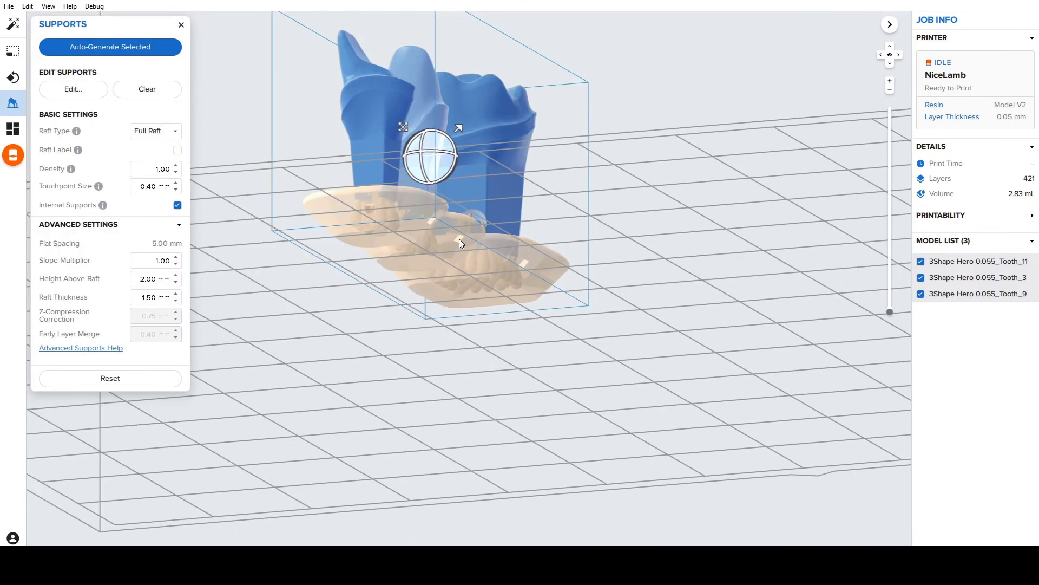
# Slide the middle die against the first and the right die against the middle, then inspect
pyautogui.scroll(10, 590, 362)
pyautogui.scroll(-10, 504, 234)
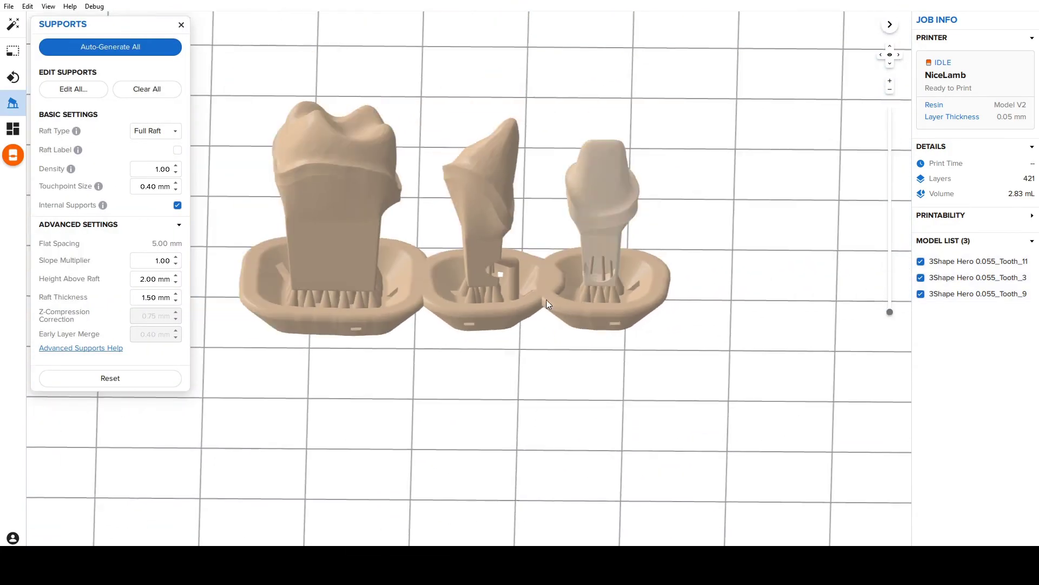
pyautogui.moveTo(547, 300); pyautogui.dragTo(492, 294, button='right')
pyautogui.scroll(2, 522, 346)
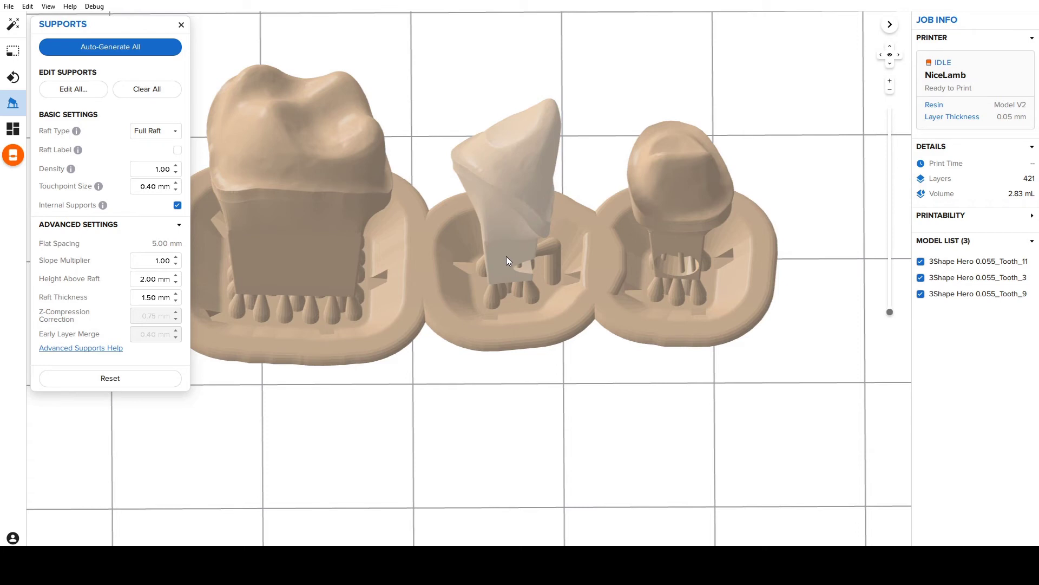
pyautogui.moveTo(505, 256); pyautogui.dragTo(475, 257)
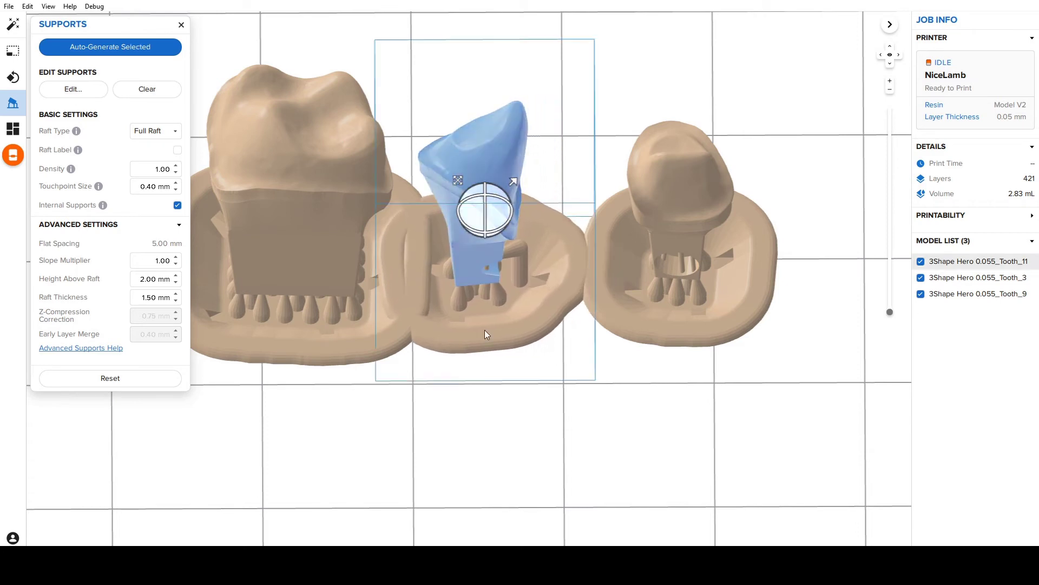
pyautogui.click(506, 406)
pyautogui.moveTo(657, 251); pyautogui.dragTo(616, 250)
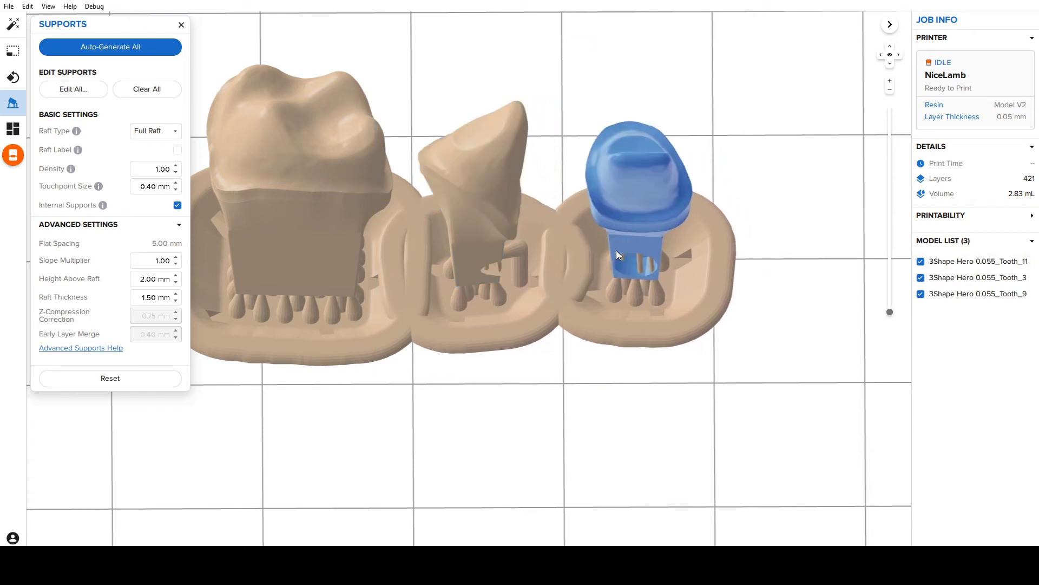
pyautogui.moveTo(594, 387); pyautogui.dragTo(546, 250)
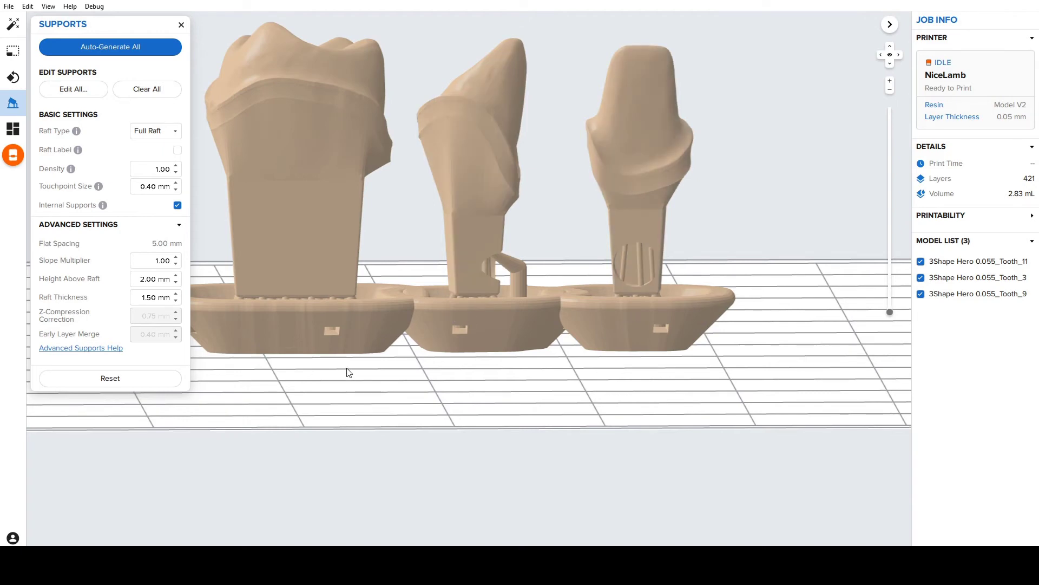
pyautogui.moveTo(348, 372); pyautogui.dragTo(575, 365)
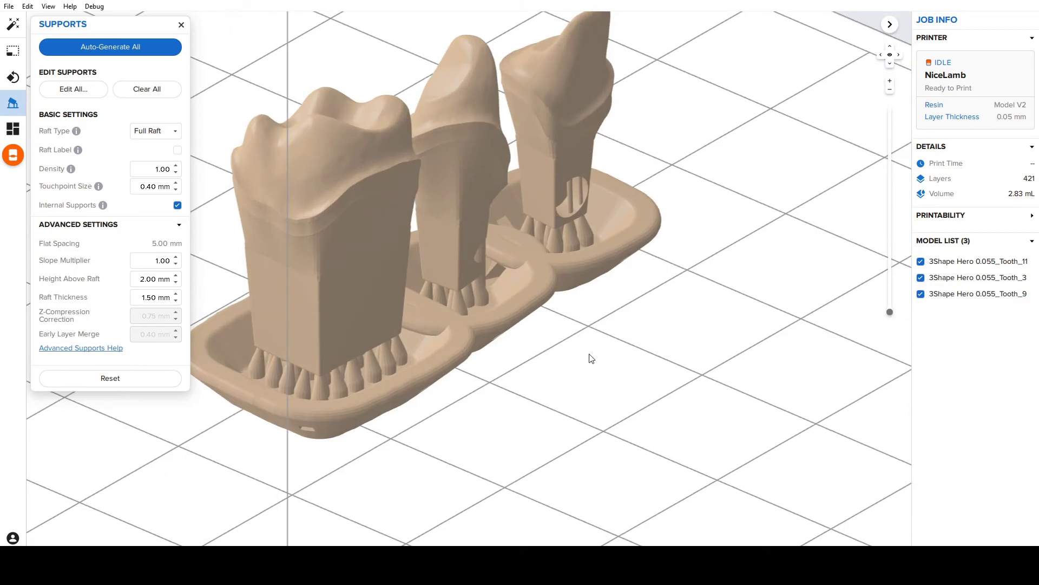
pyautogui.moveTo(702, 417); pyautogui.dragTo(353, 318)
pyautogui.scroll(-3, 634, 354)
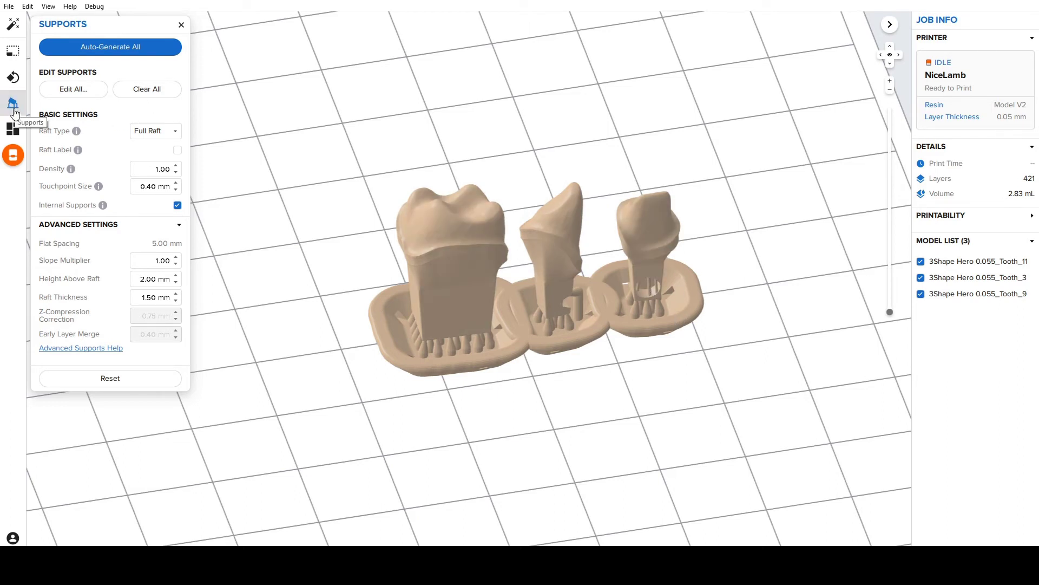
# Open 'rough preform setup' from File Explorer as a new job, discarding the die layout
pyautogui.hotkey('alt', 'Tab')
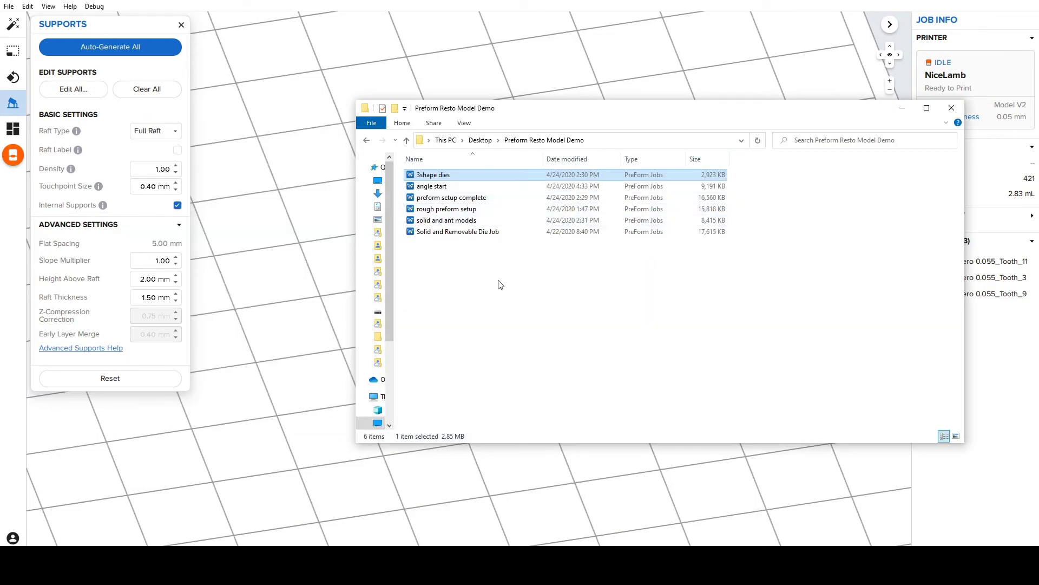
pyautogui.click(450, 198)
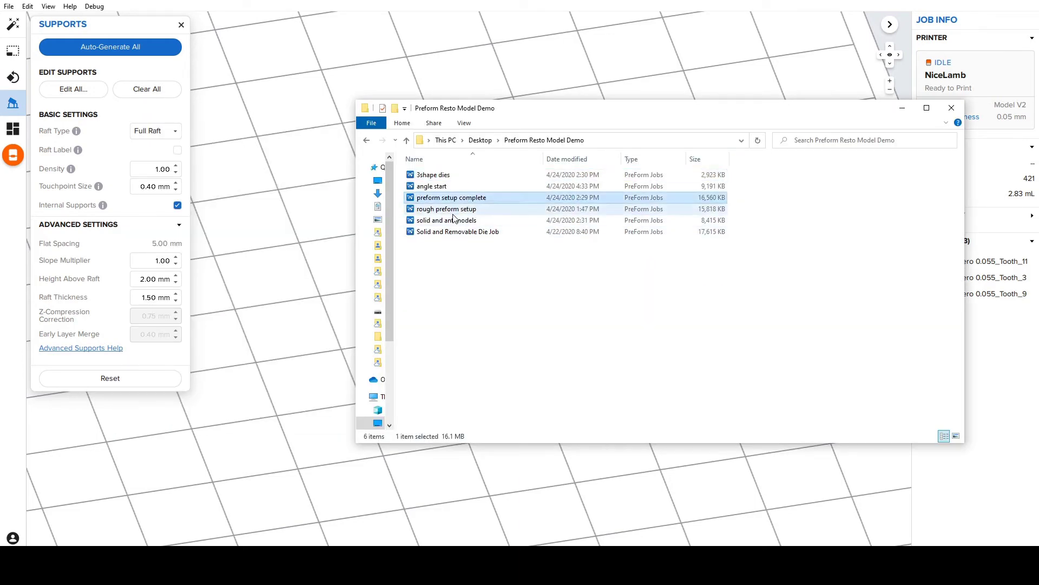
pyautogui.moveTo(447, 209); pyautogui.dragTo(280, 222)
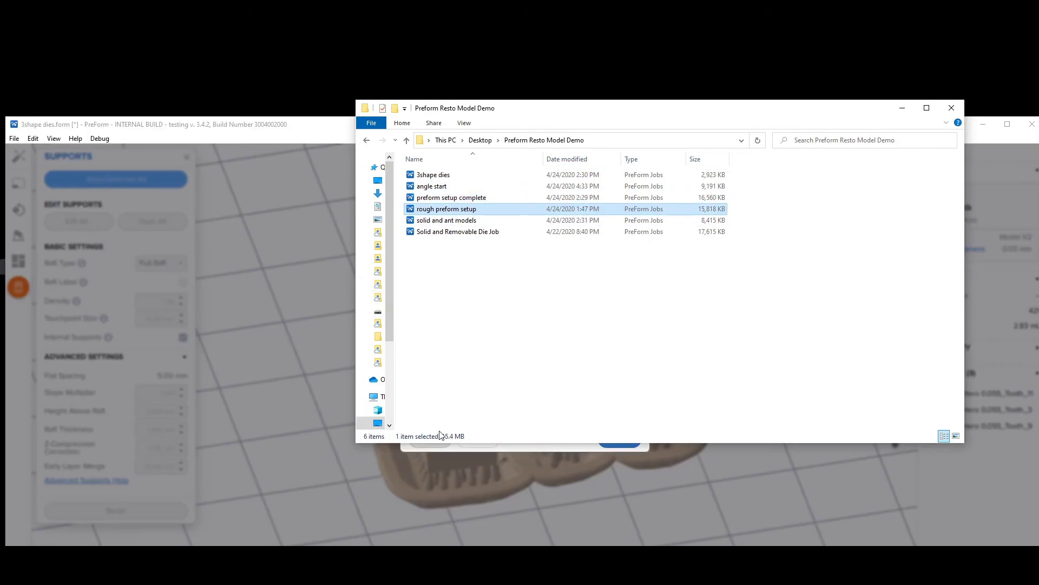
pyautogui.click(452, 450)
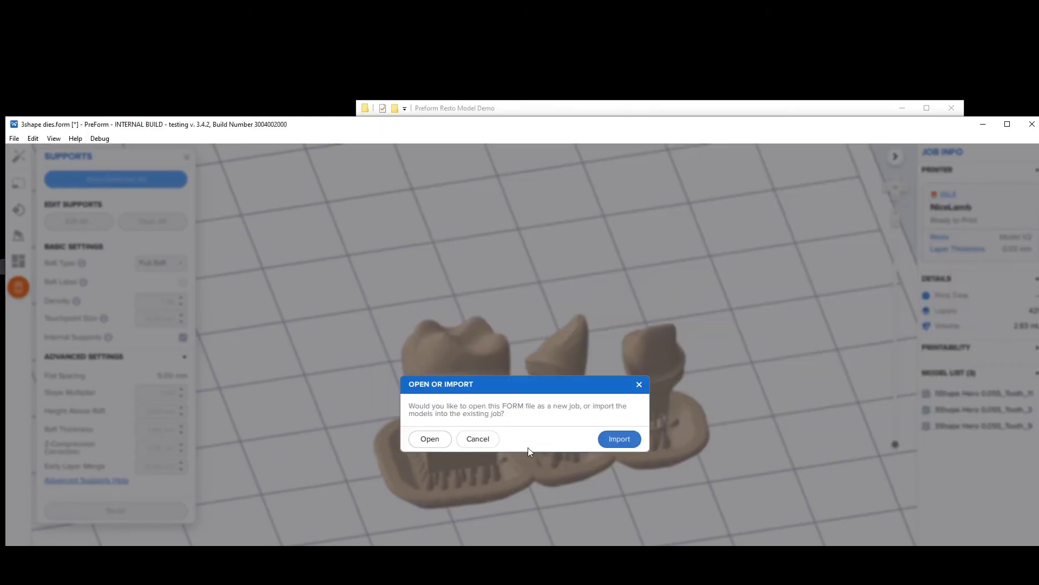
pyautogui.click(431, 440)
pyautogui.click(434, 438)
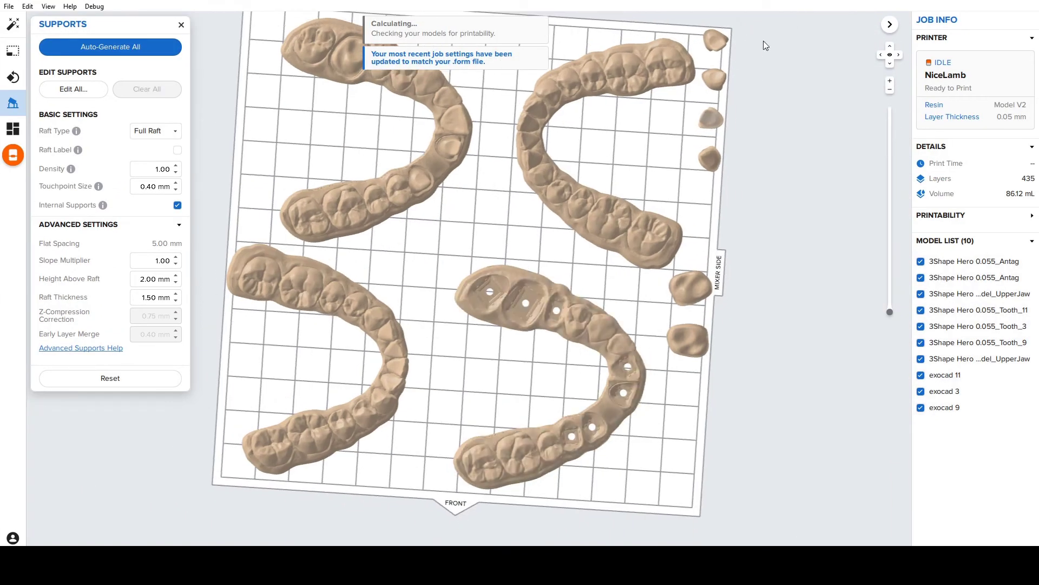
# Move the six loose dies from the plate's right edge into the centre line
pyautogui.moveTo(766, 24); pyautogui.dragTo(472, 401)
pyautogui.click(538, 386)
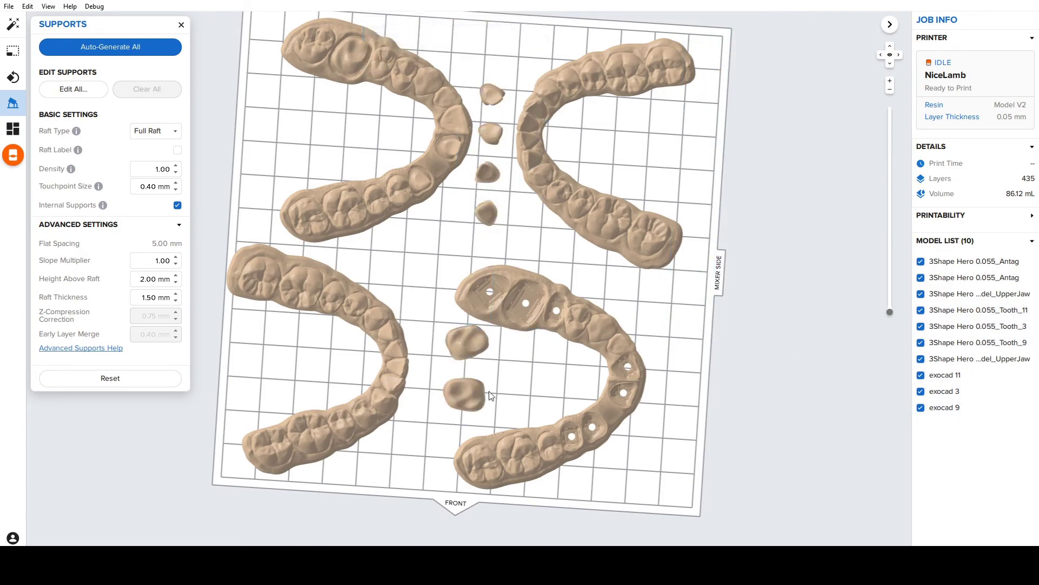
pyautogui.moveTo(538, 386); pyautogui.dragTo(551, 241, button='right')
pyautogui.scroll(10, 527, 241)
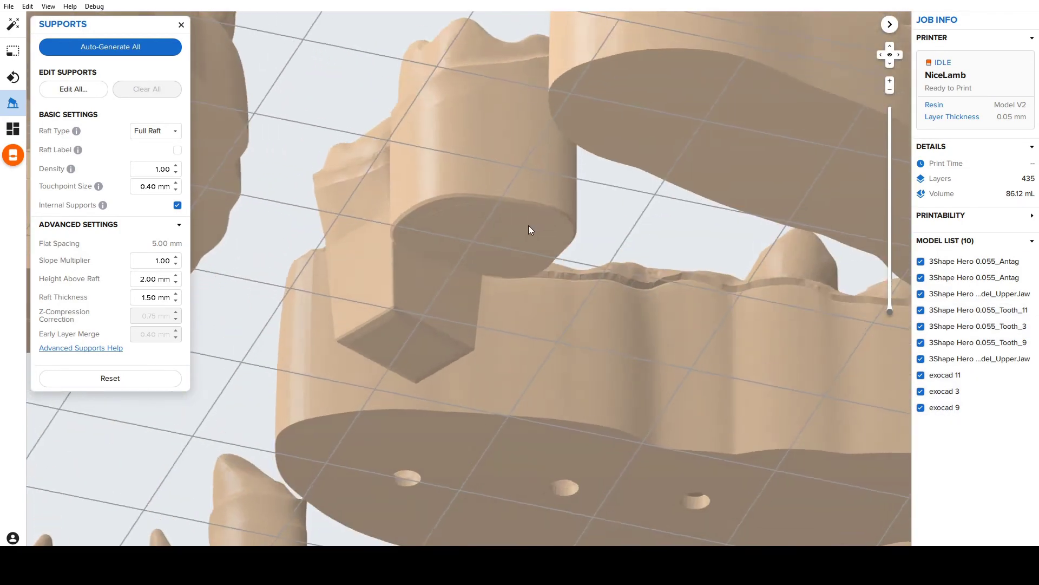
# Select and focus the exocad 3 die, then select its touchpoint size value
pyautogui.click(529, 222)
pyautogui.doubleClick(545, 127)
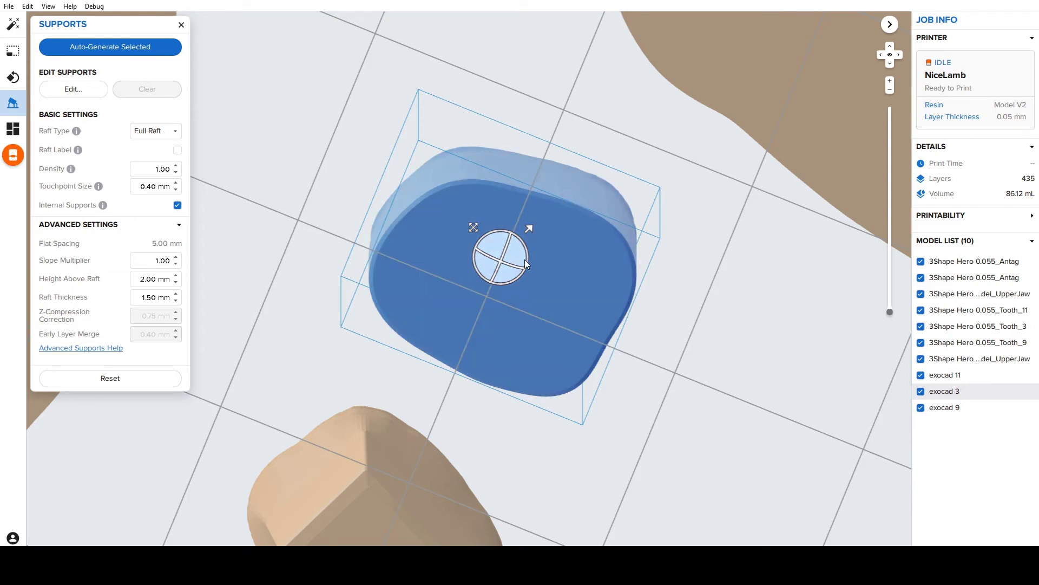
pyautogui.doubleClick(143, 187)
# Start manual support editing on the exocad 3 die and add touchpoints all around its rim
pyautogui.click(75, 90)
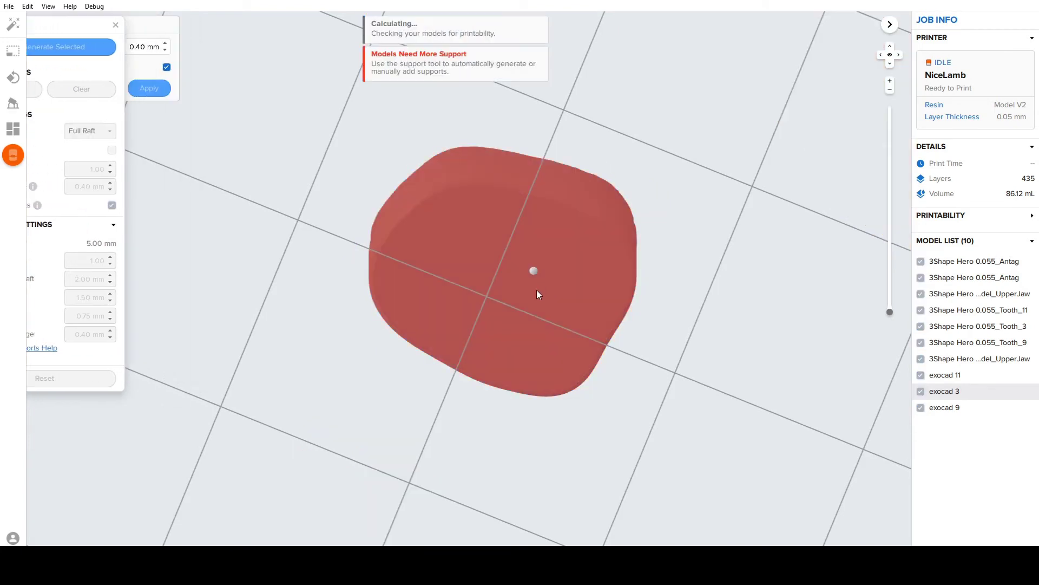
pyautogui.click(388, 245)
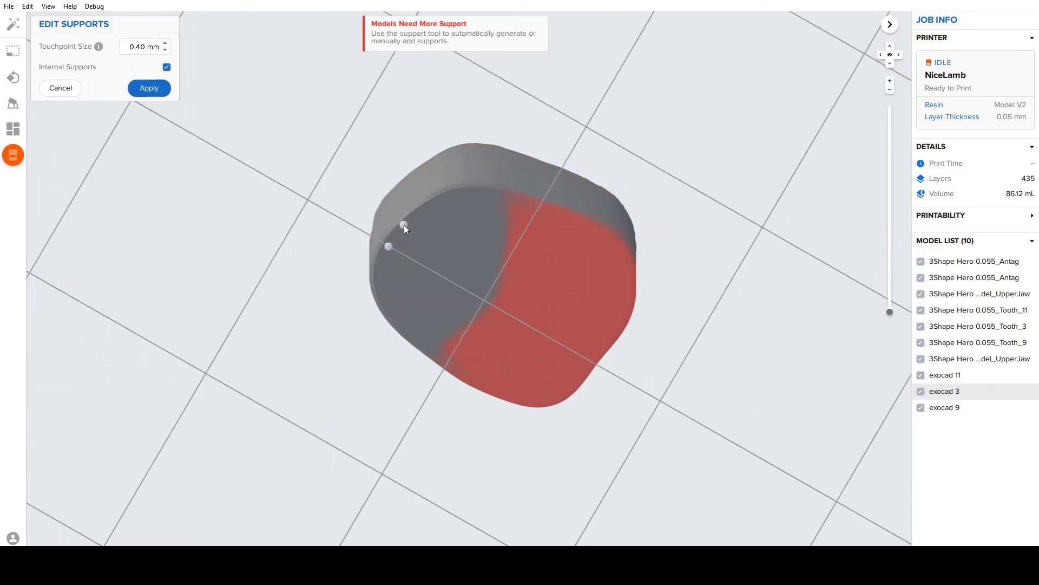
pyautogui.click(404, 225)
pyautogui.click(432, 205)
pyautogui.click(499, 197)
pyautogui.click(468, 193)
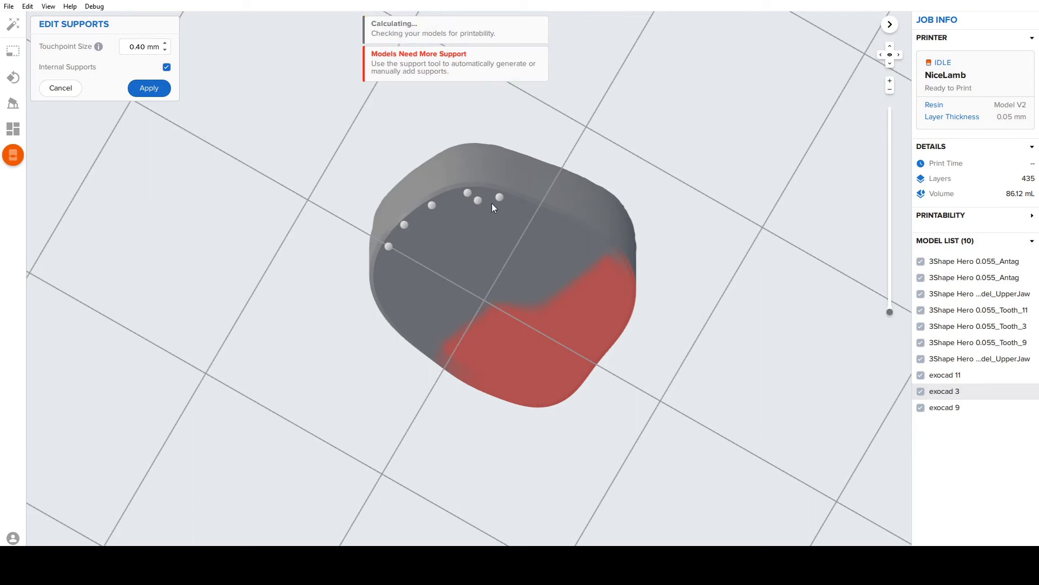
pyautogui.click(542, 213)
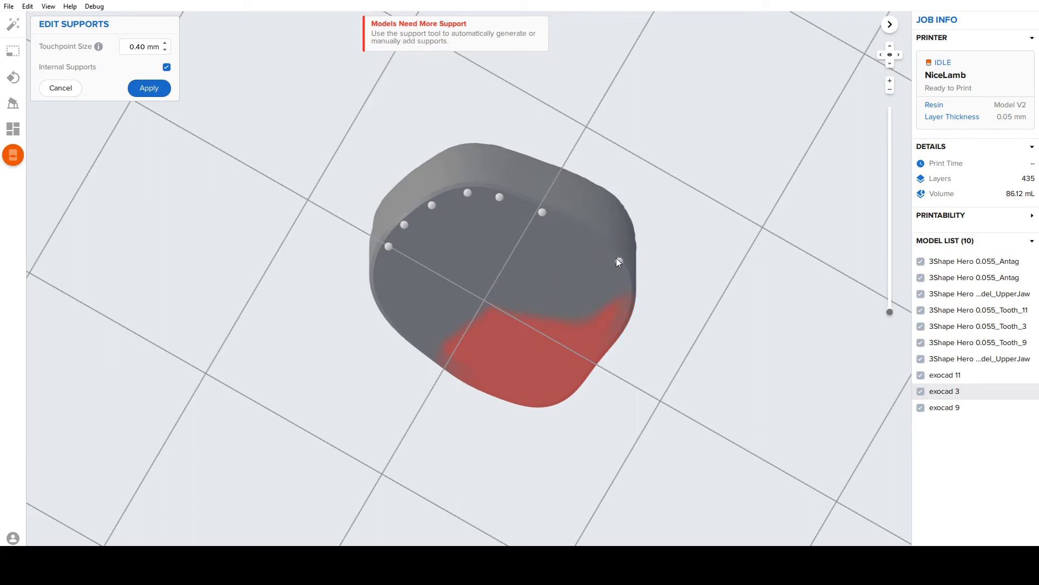
pyautogui.click(580, 232)
pyautogui.click(616, 259)
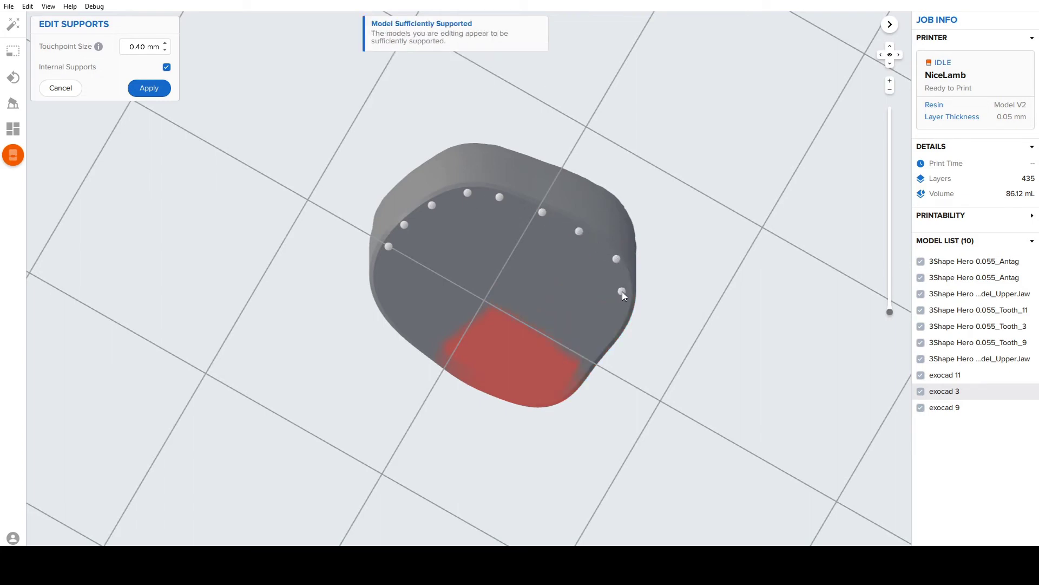
pyautogui.click(624, 307)
pyautogui.click(604, 344)
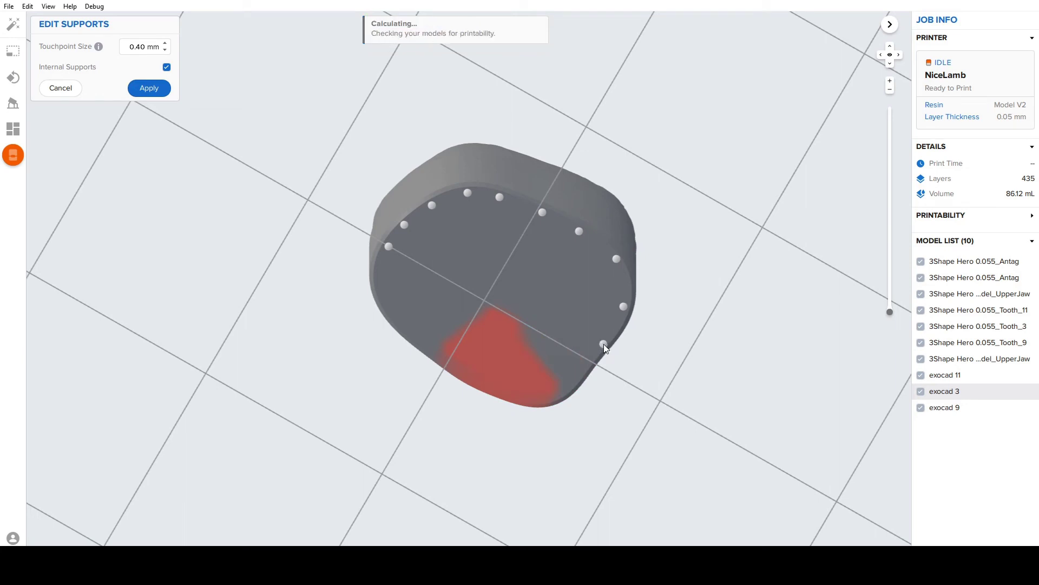
pyautogui.click(572, 382)
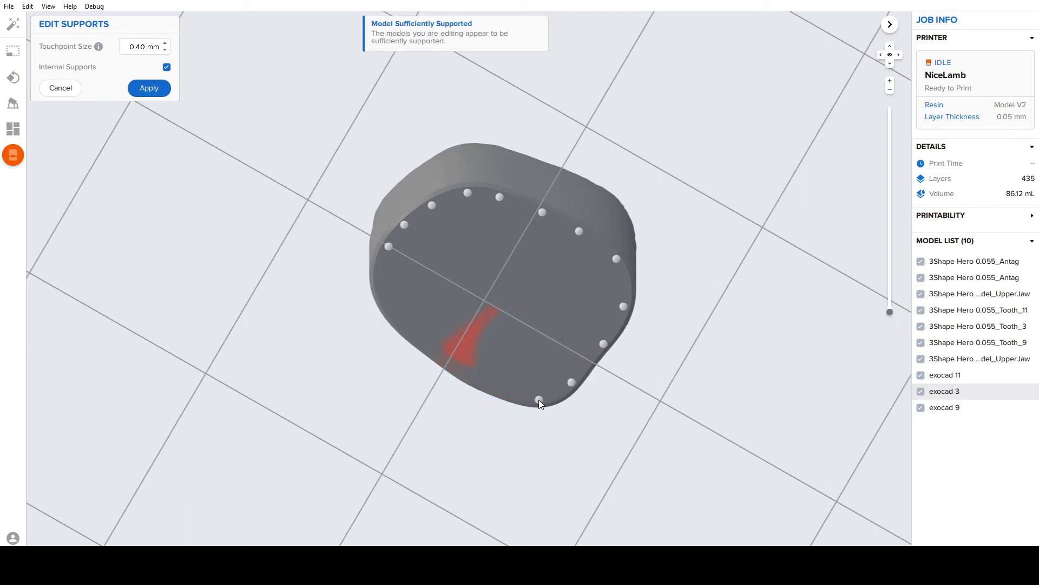
pyautogui.click(499, 392)
pyautogui.click(422, 339)
pyautogui.click(395, 314)
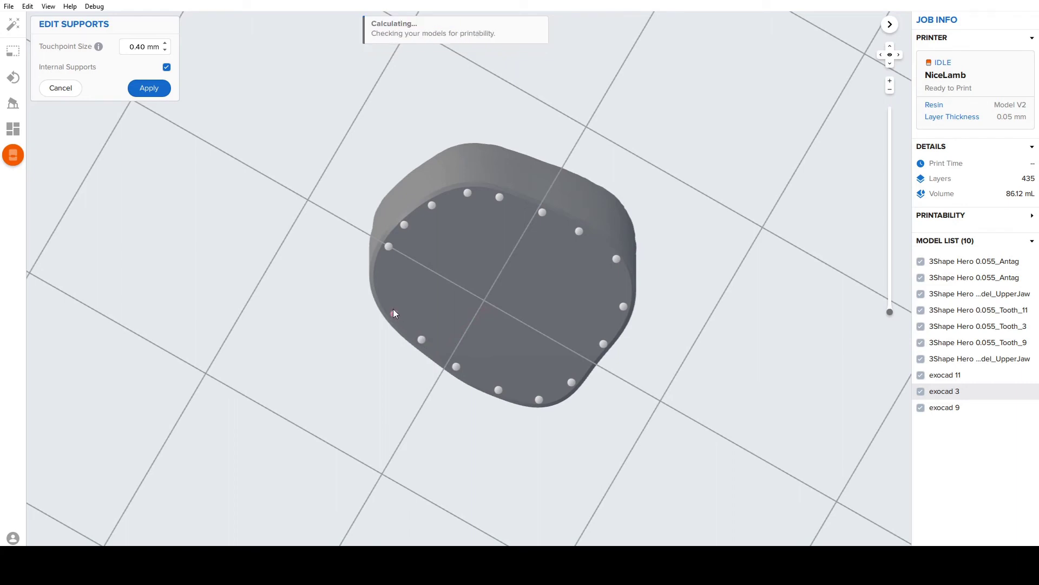
pyautogui.click(382, 281)
# Add more touchpoints across the die's underside, moving one to a better spot
pyautogui.click(412, 265)
pyautogui.click(450, 223)
pyautogui.click(508, 225)
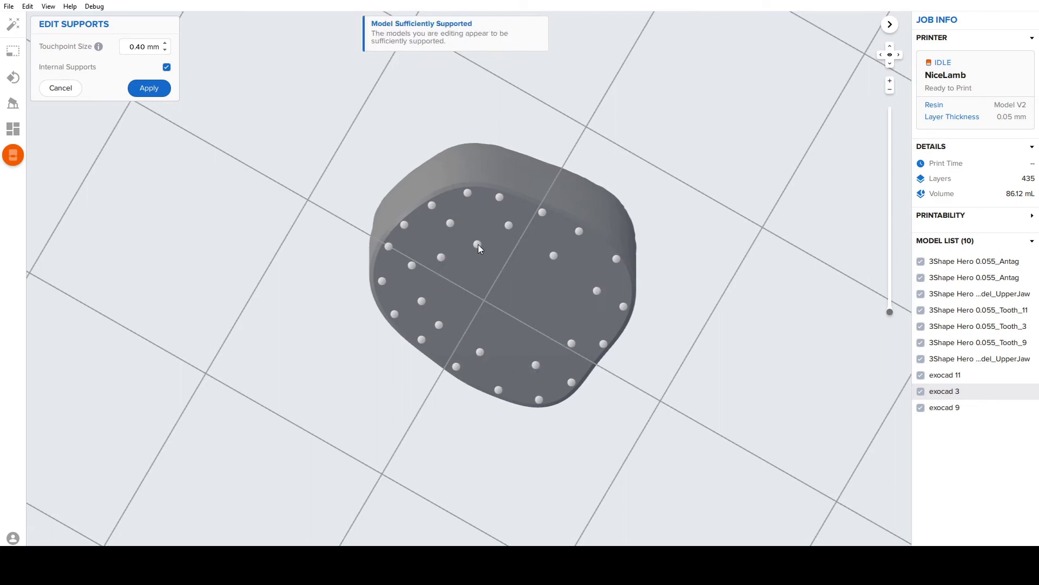
pyautogui.moveTo(566, 288); pyautogui.dragTo(560, 292)
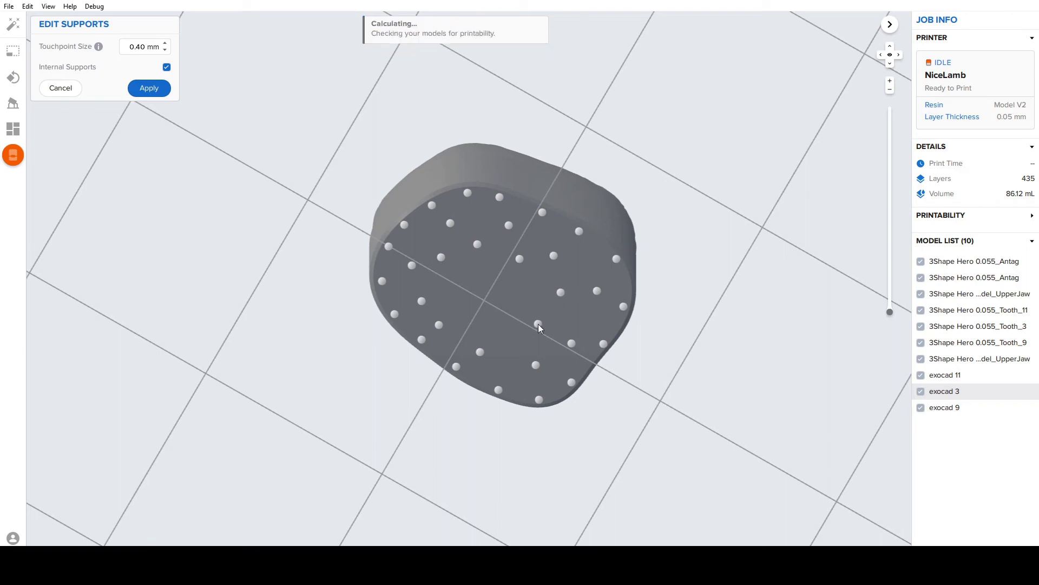
pyautogui.click(538, 324)
pyautogui.click(488, 321)
pyautogui.click(478, 277)
pyautogui.click(527, 292)
pyautogui.click(493, 225)
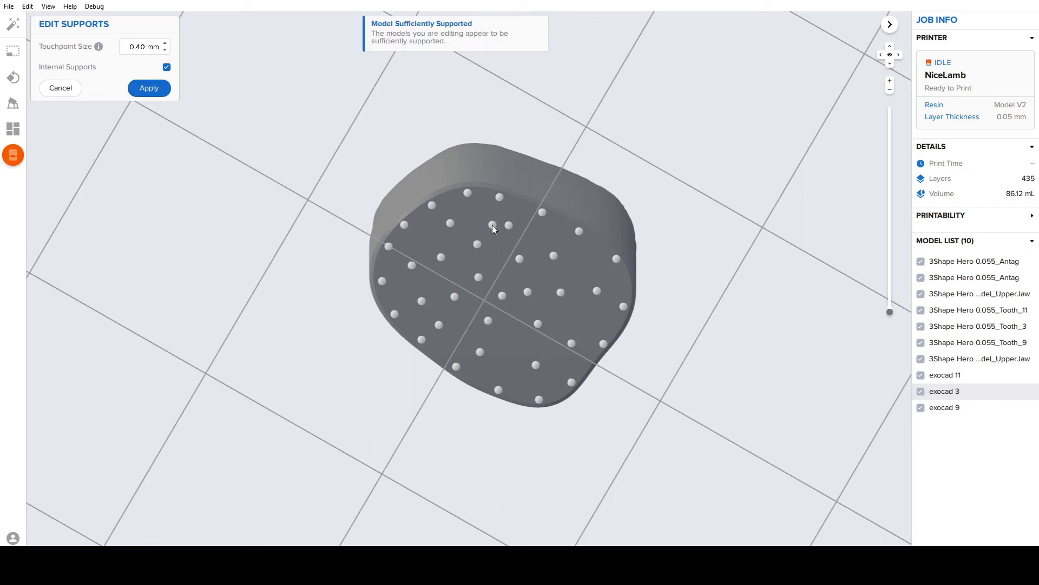
pyautogui.click(510, 346)
pyautogui.moveTo(553, 362); pyautogui.dragTo(326, 184, button='right')
# Apply the edited die supports and inspect its supports from above
pyautogui.click(149, 89)
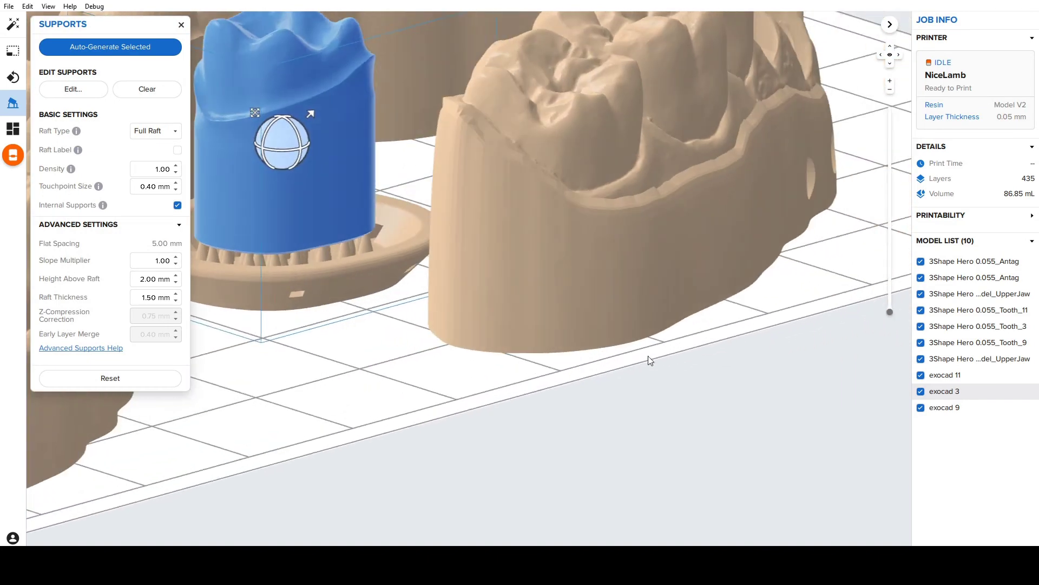
pyautogui.click(648, 356)
pyautogui.scroll(6, 433, 275)
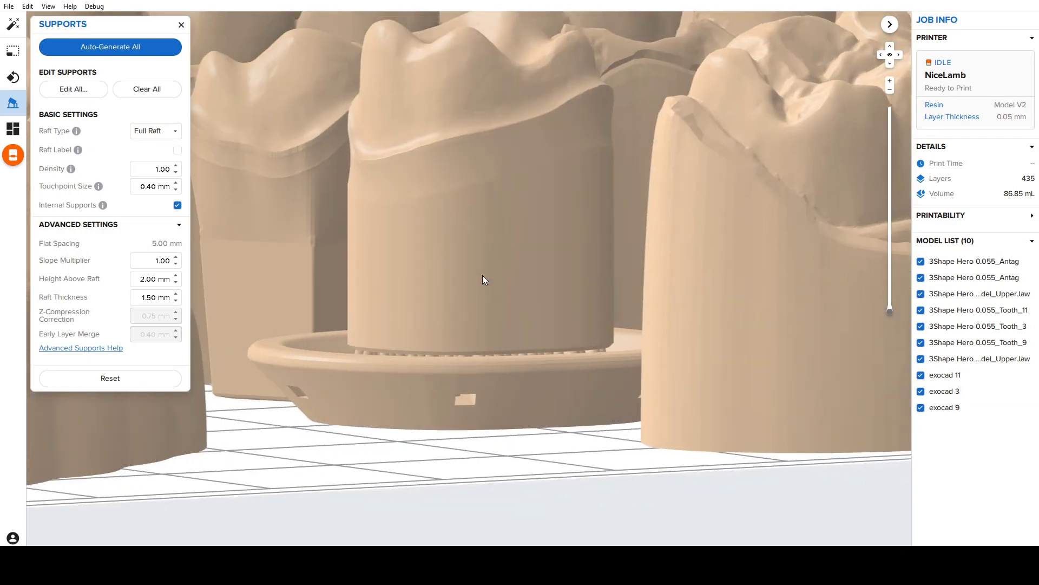
pyautogui.moveTo(470, 300); pyautogui.dragTo(408, 361, button='right')
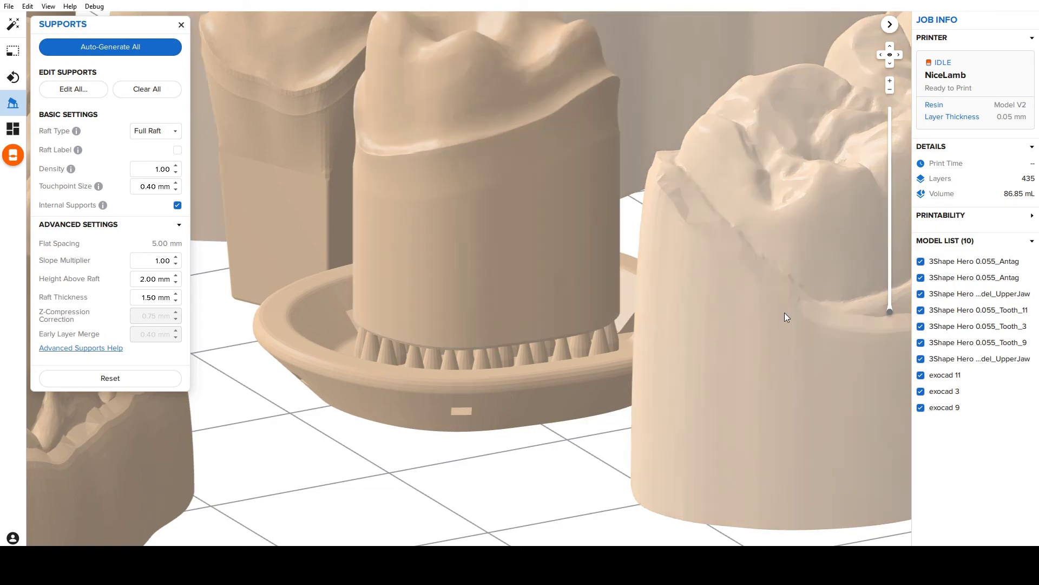
pyautogui.scroll(-10, 570, 232)
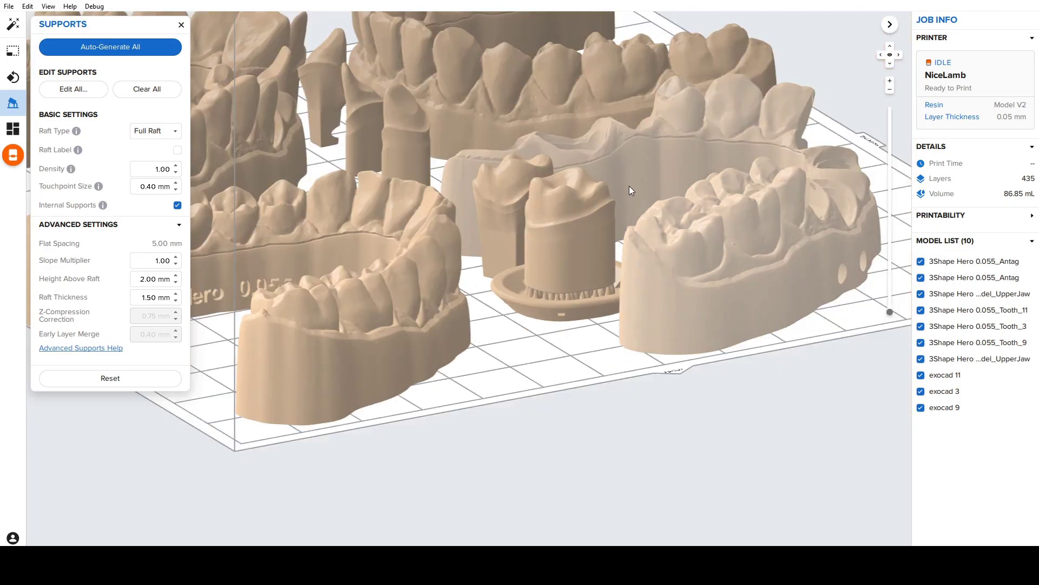
pyautogui.moveTo(629, 186); pyautogui.dragTo(472, 265, button='right')
pyautogui.scroll(-3, 472, 266)
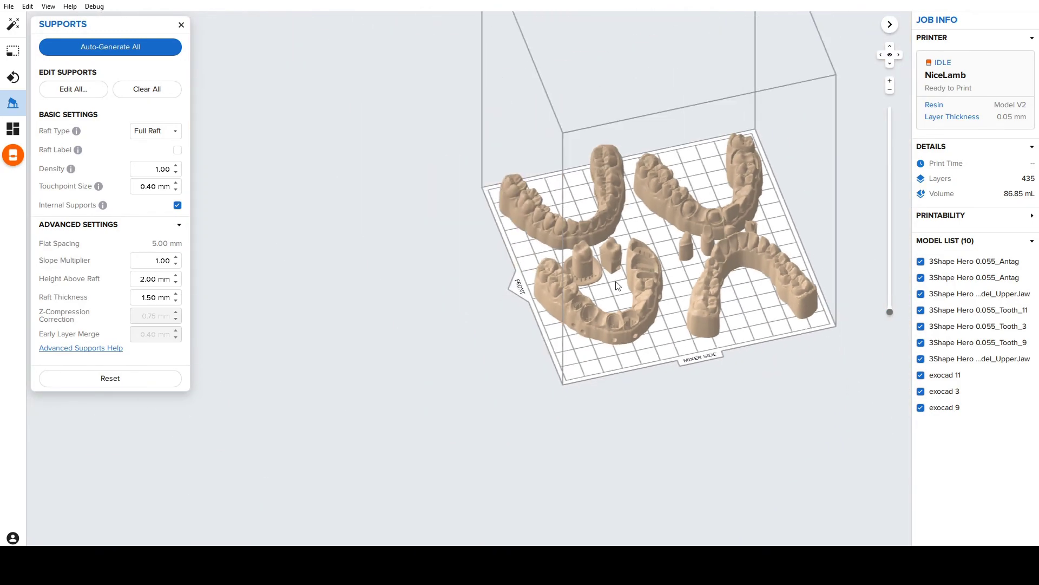
pyautogui.scroll(6, 456, 320)
# Set the front-left upper jaw arch's Raft Type to None
pyautogui.click(456, 319)
pyautogui.scroll(-2, 524, 304)
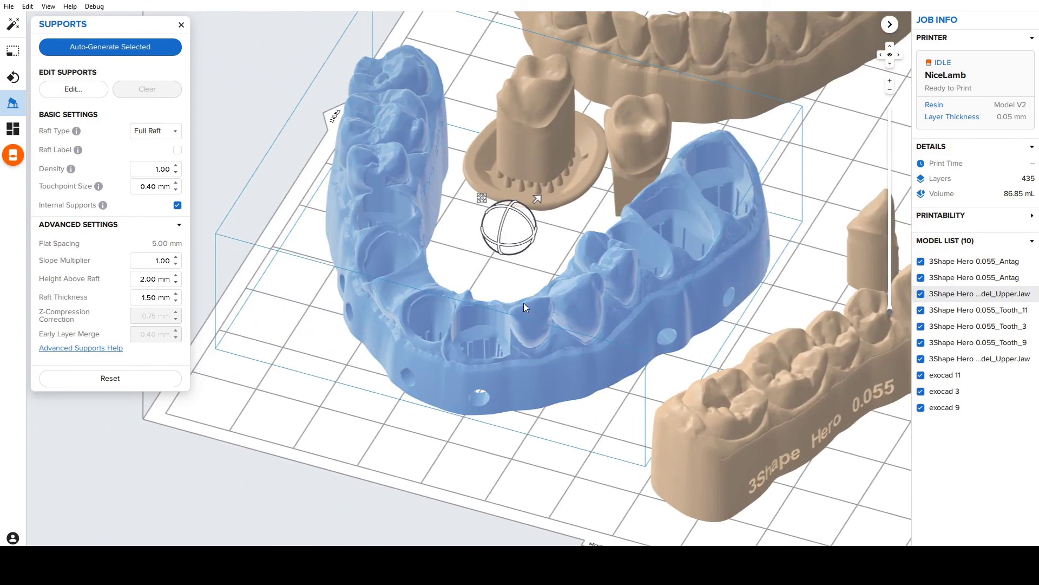
pyautogui.moveTo(524, 303); pyautogui.dragTo(528, 284, button='right')
pyautogui.scroll(2, 495, 355)
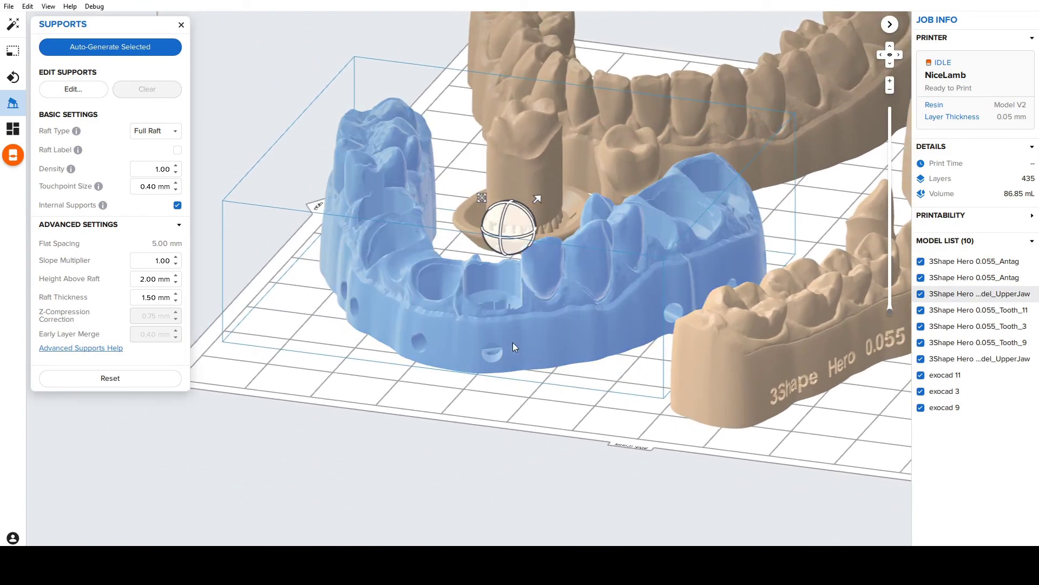
pyautogui.moveTo(512, 342); pyautogui.dragTo(550, 320, button='right')
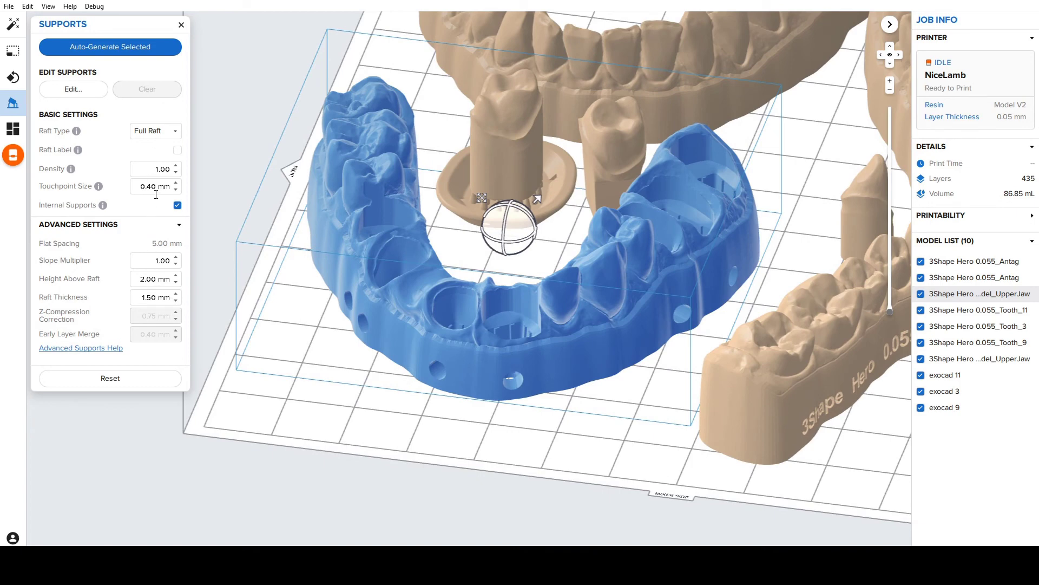
pyautogui.click(164, 130)
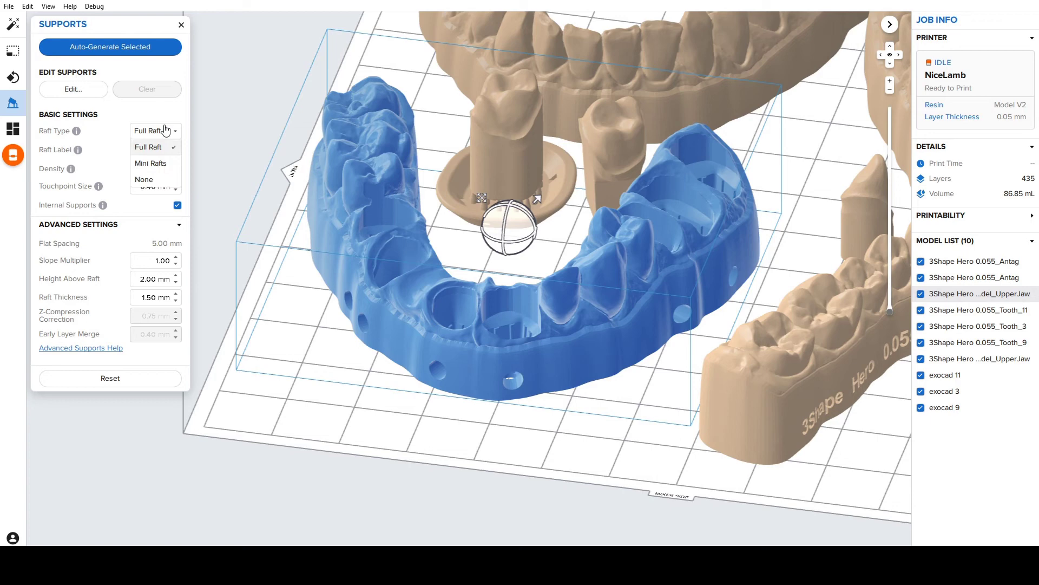
pyautogui.click(155, 180)
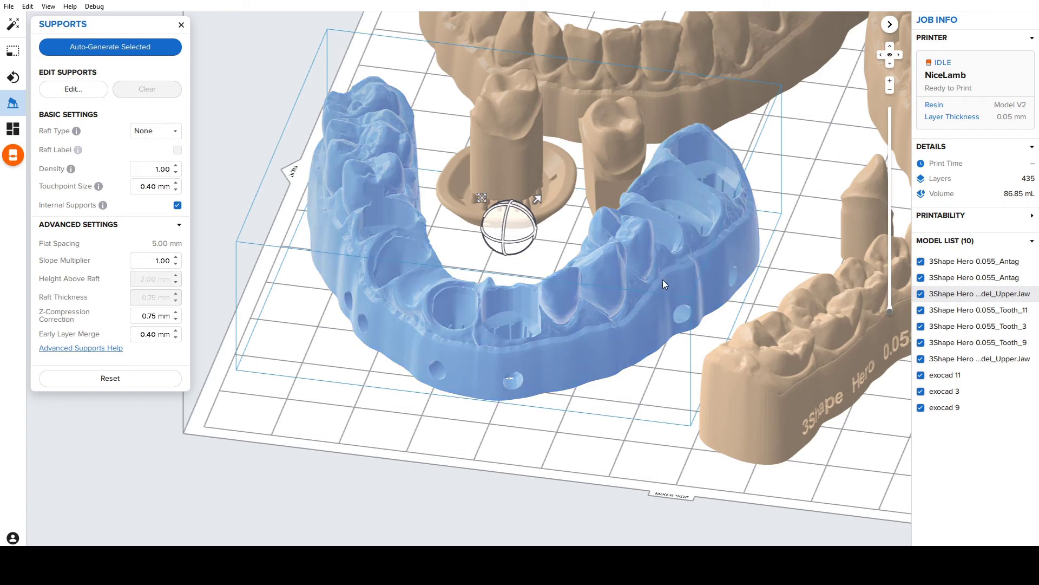
pyautogui.moveTo(640, 315); pyautogui.dragTo(595, 288, button='right')
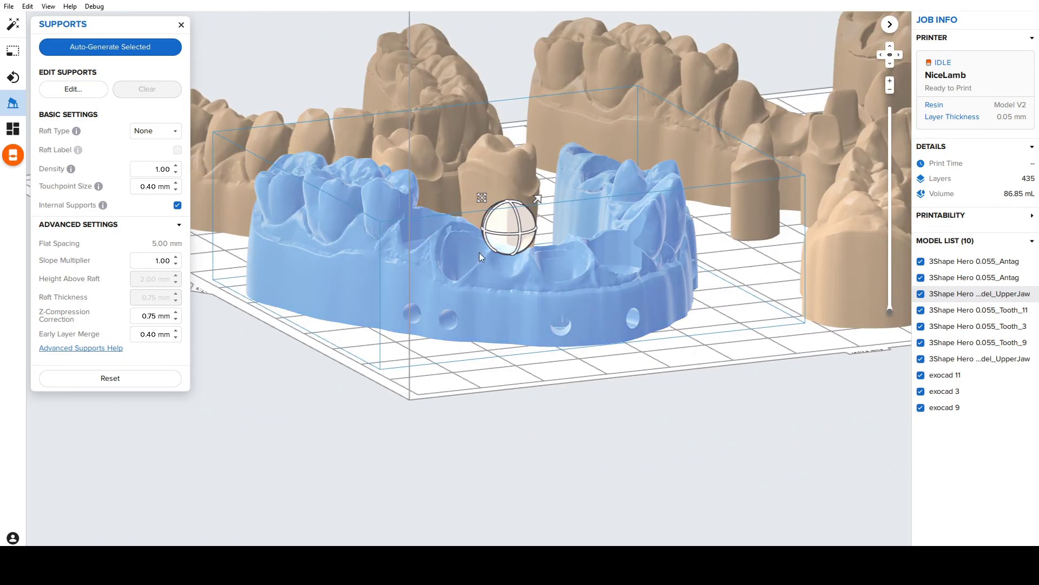
pyautogui.click(145, 191)
# Open manual support editing on the upper jaw arch and add a touchpoint inside its side hole
pyautogui.click(80, 95)
pyautogui.moveTo(473, 294); pyautogui.dragTo(517, 264, button='right')
pyautogui.scroll(5, 612, 277)
pyautogui.scroll(-3, 658, 277)
pyautogui.scroll(5, 409, 300)
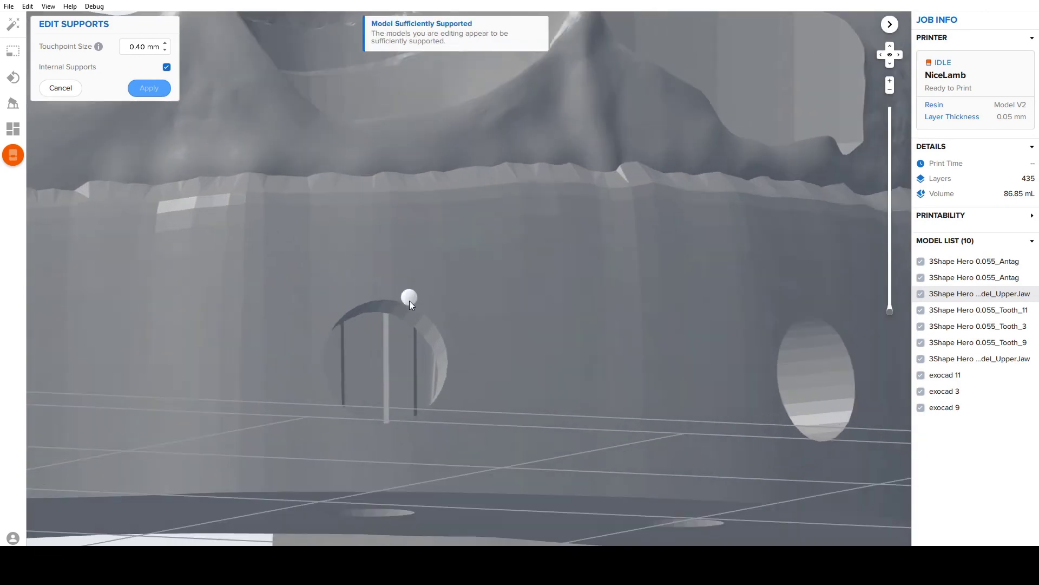
pyautogui.scroll(-3, 472, 281)
pyautogui.scroll(3, 382, 336)
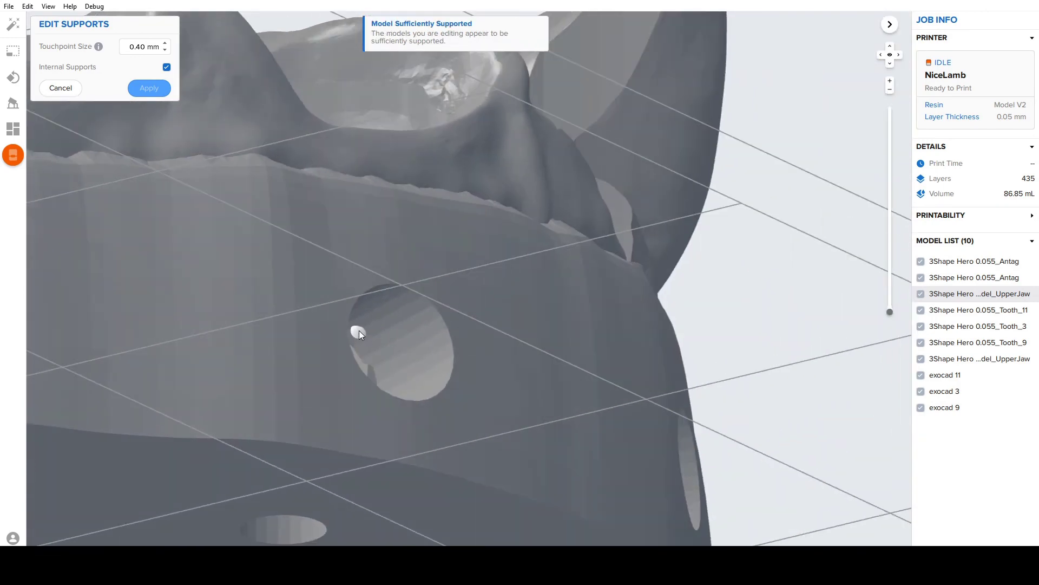
pyautogui.click(359, 330)
pyautogui.scroll(-2, 457, 339)
pyautogui.moveTo(456, 340); pyautogui.dragTo(369, 341, button='right')
pyautogui.scroll(2, 340, 335)
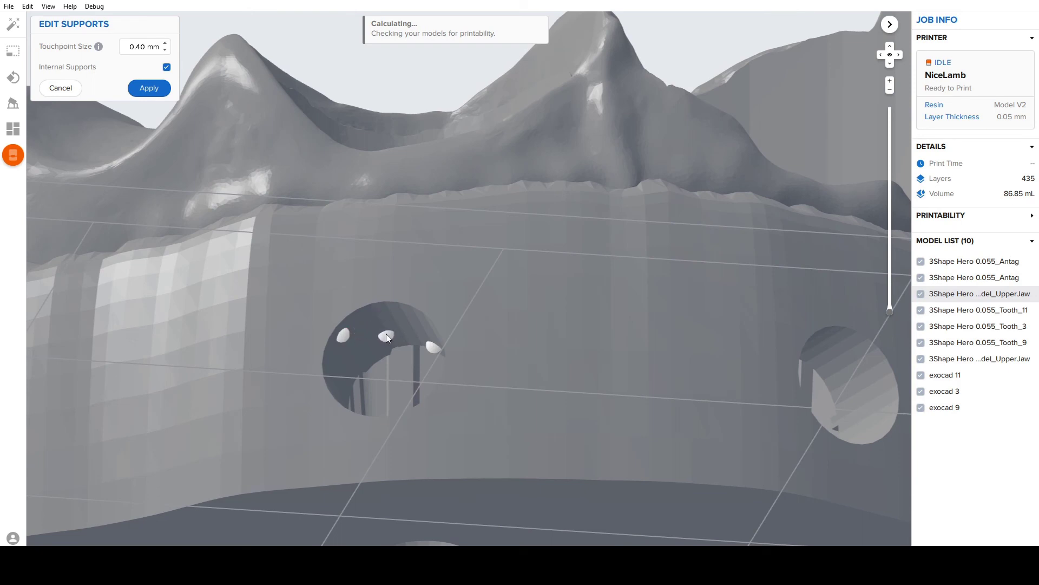
pyautogui.moveTo(391, 378); pyautogui.dragTo(442, 406, button='right')
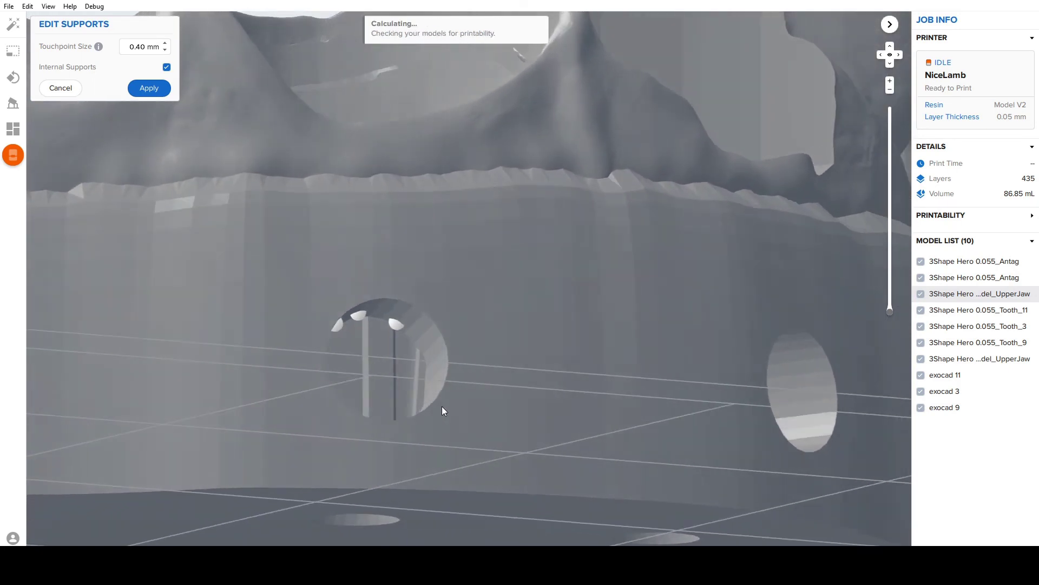
pyautogui.moveTo(450, 319); pyautogui.dragTo(401, 368, button='right')
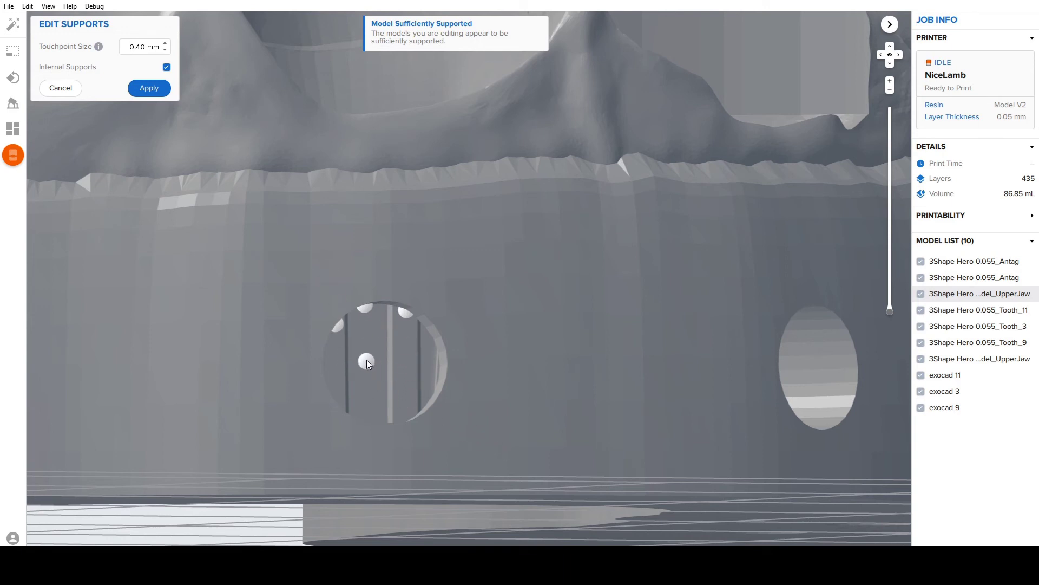
# Add three more touchpoints inside the hole and apply the supports, reaching 450 layers
pyautogui.scroll(-5, 381, 362)
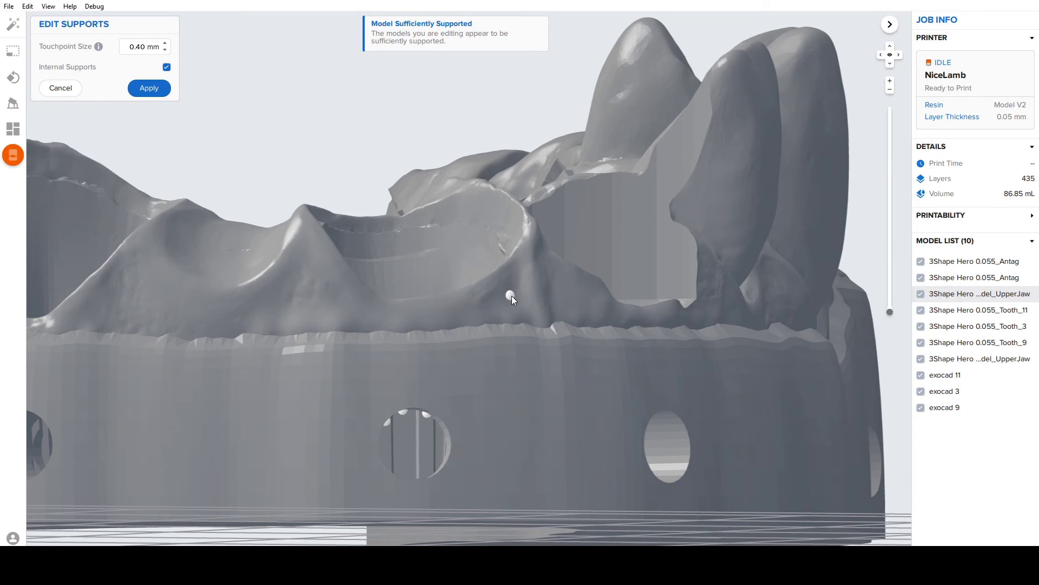
pyautogui.moveTo(512, 296); pyautogui.dragTo(498, 246, button='right')
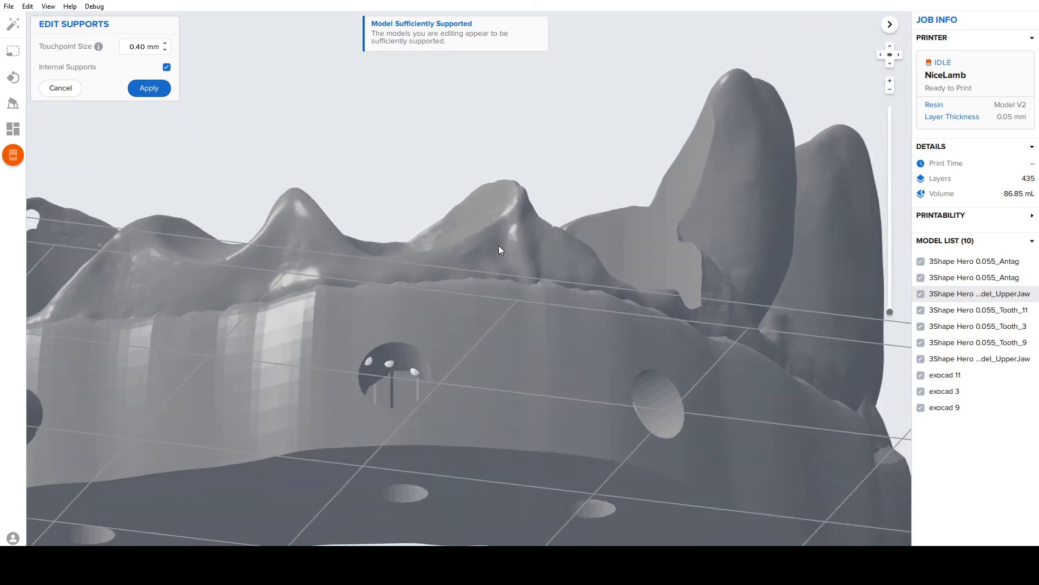
pyautogui.scroll(5, 404, 389)
pyautogui.moveTo(404, 388); pyautogui.dragTo(331, 355, button='right')
pyautogui.click(414, 315)
pyautogui.click(420, 306)
pyautogui.click(332, 355)
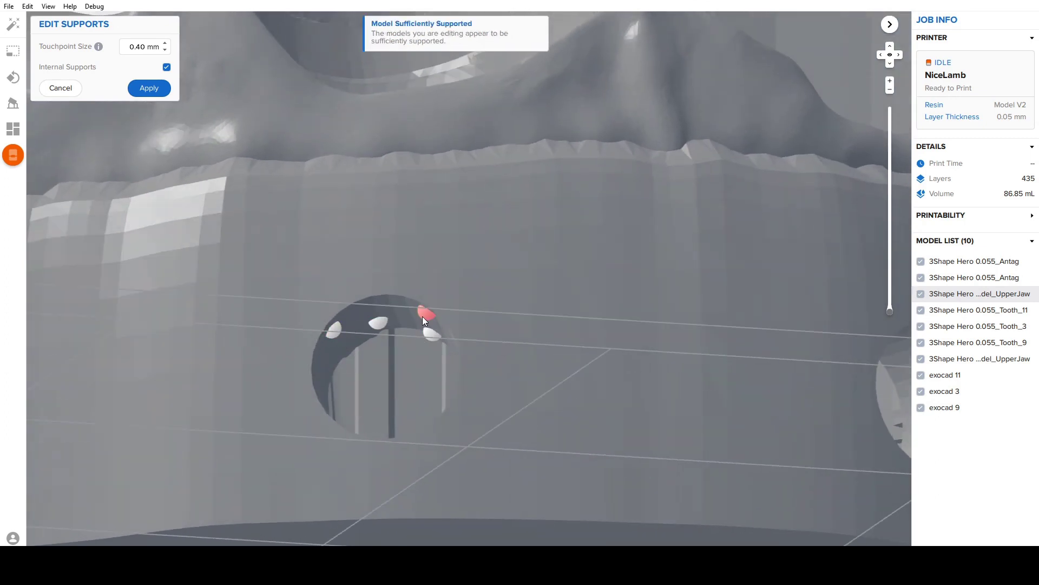
pyautogui.click(139, 91)
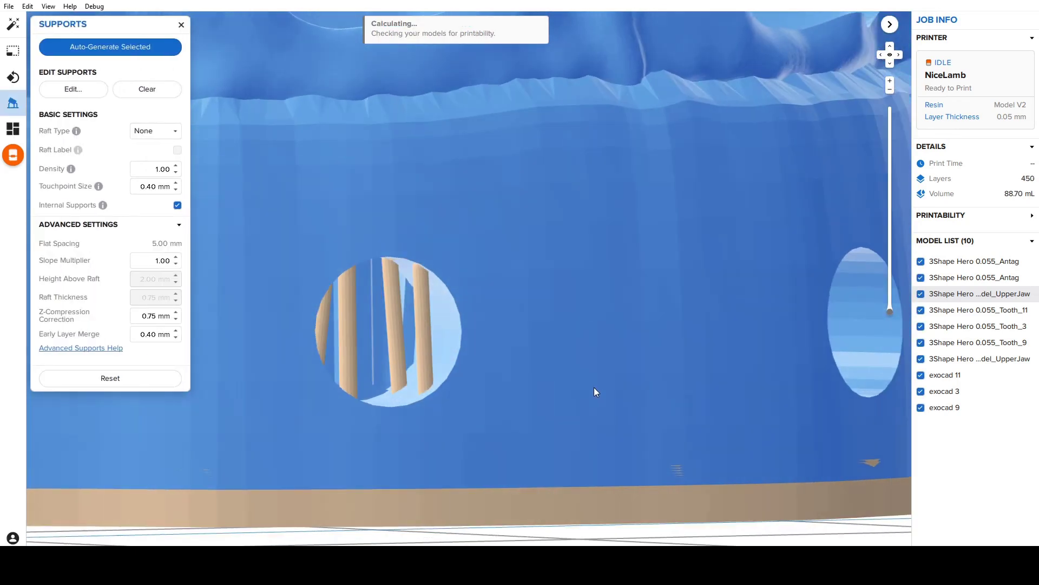
pyautogui.moveTo(594, 392); pyautogui.dragTo(427, 318, button='right')
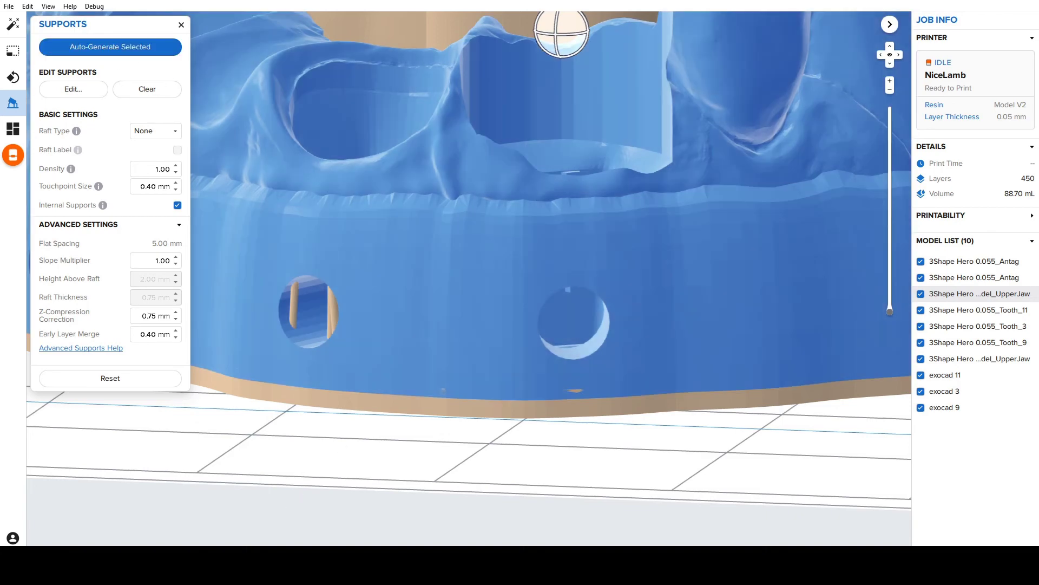
# Drag Solid and Removable Die Job from the Preform Resto Model Demo folder into PreForm to open
pyautogui.moveTo(279, 566)
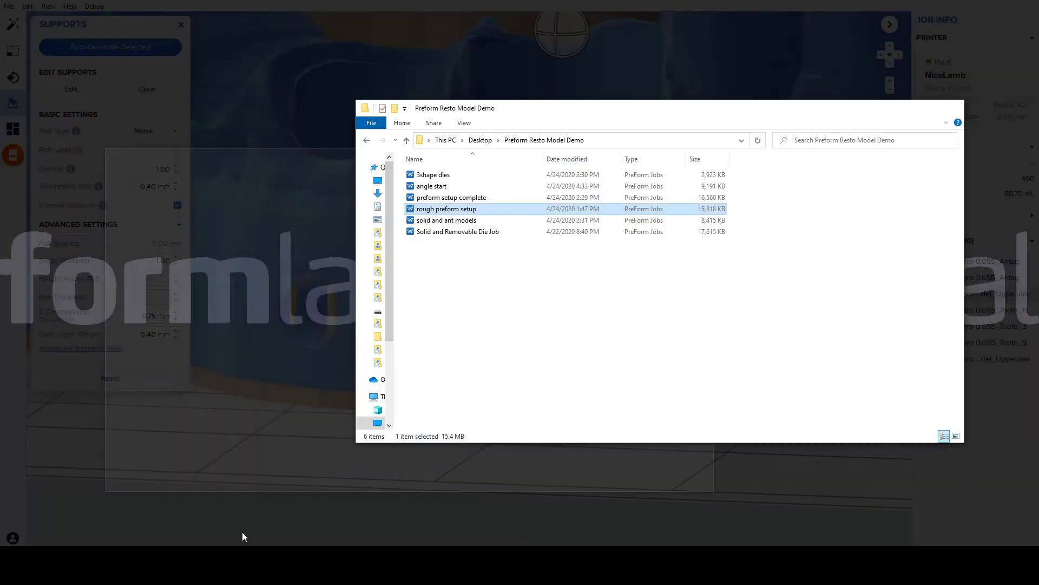
pyautogui.click(242, 531)
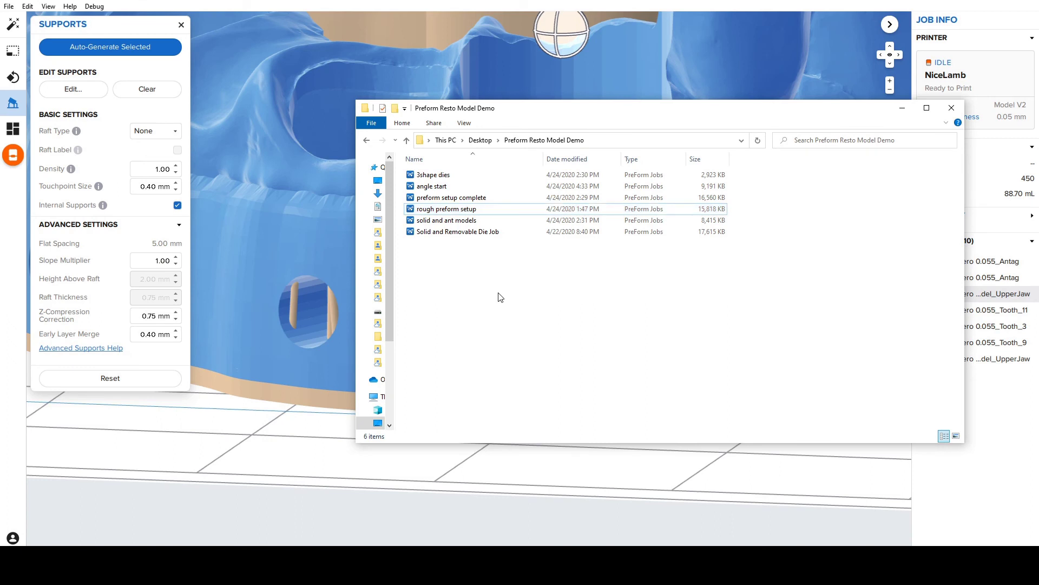
pyautogui.click(483, 232)
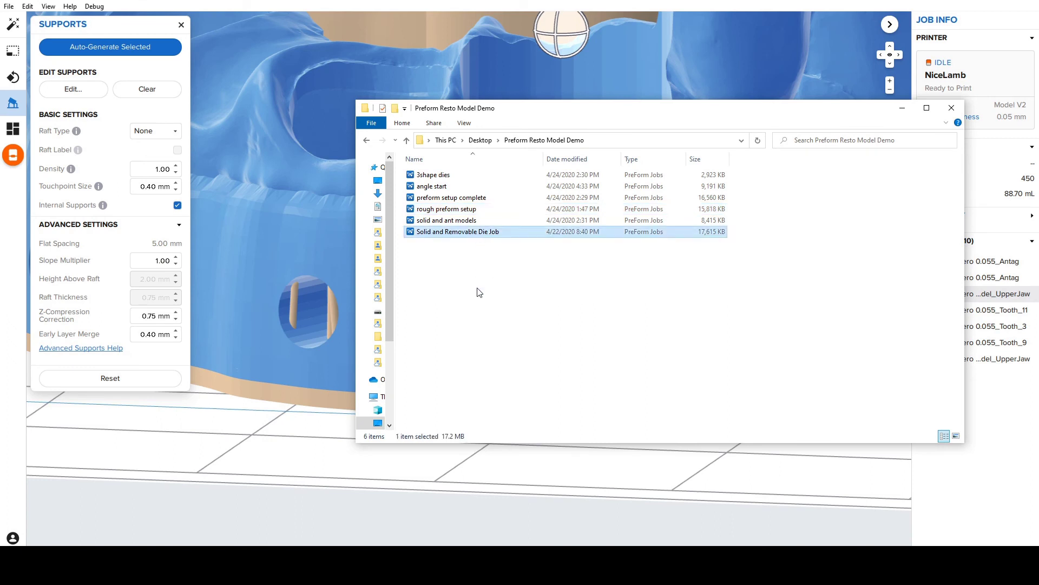
pyautogui.moveTo(463, 234); pyautogui.dragTo(268, 280)
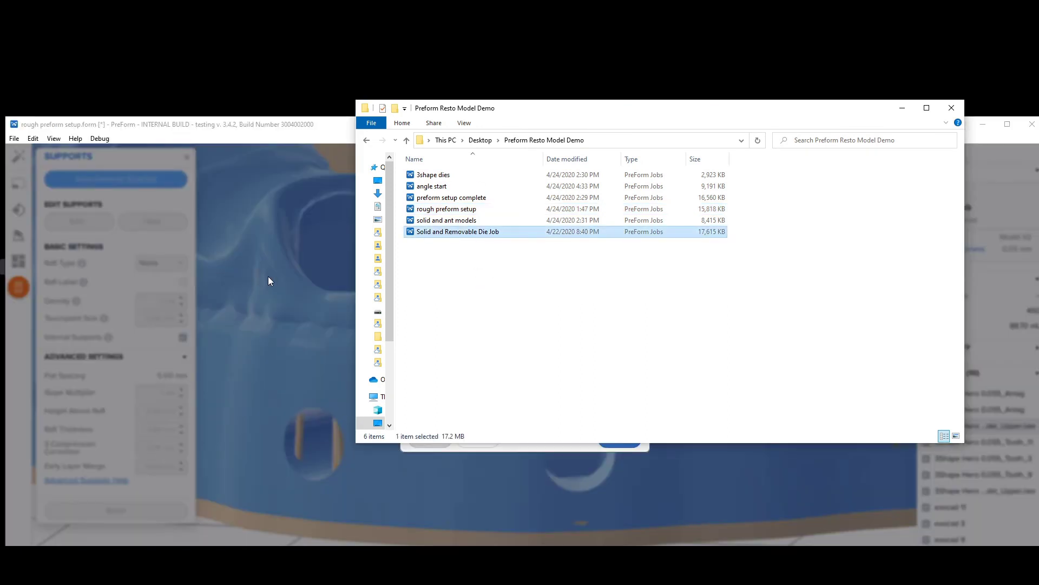
pyautogui.click(435, 437)
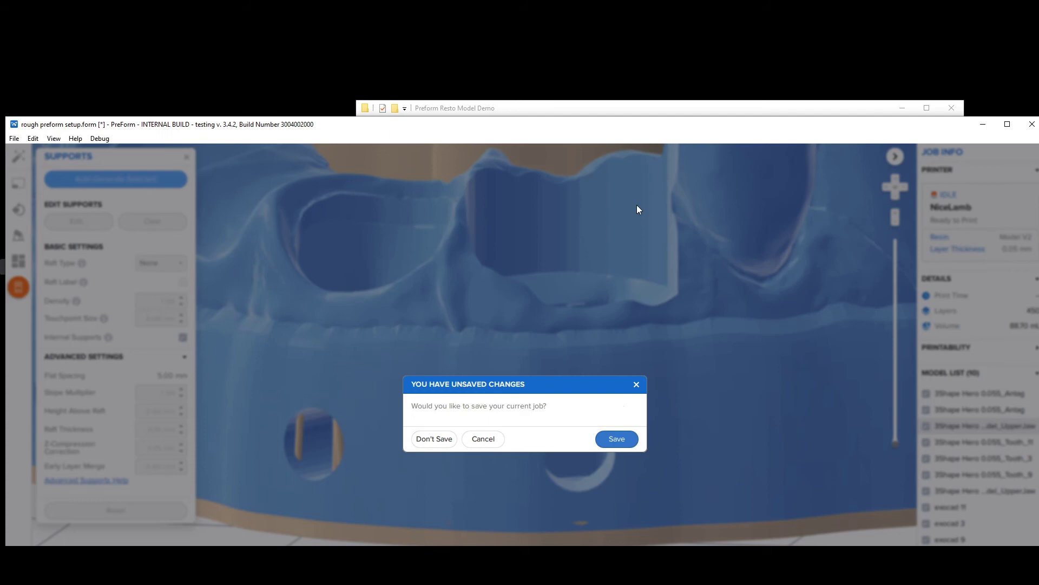
# Discard the current job's unsaved changes and survey the newly opened build plate
pyautogui.click(434, 439)
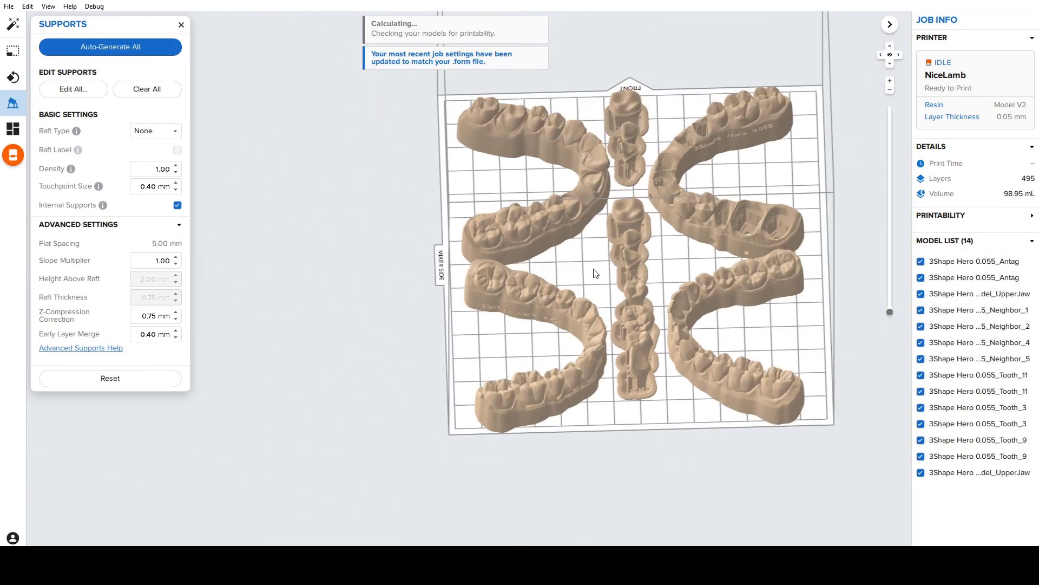
pyautogui.moveTo(590, 271)
pyautogui.mouseDown(button='right')
pyautogui.moveTo(562, 272)
pyautogui.moveTo(696, 311)
pyautogui.moveTo(590, 301)
pyautogui.moveTo(581, 264)
pyautogui.mouseUp(button='right')
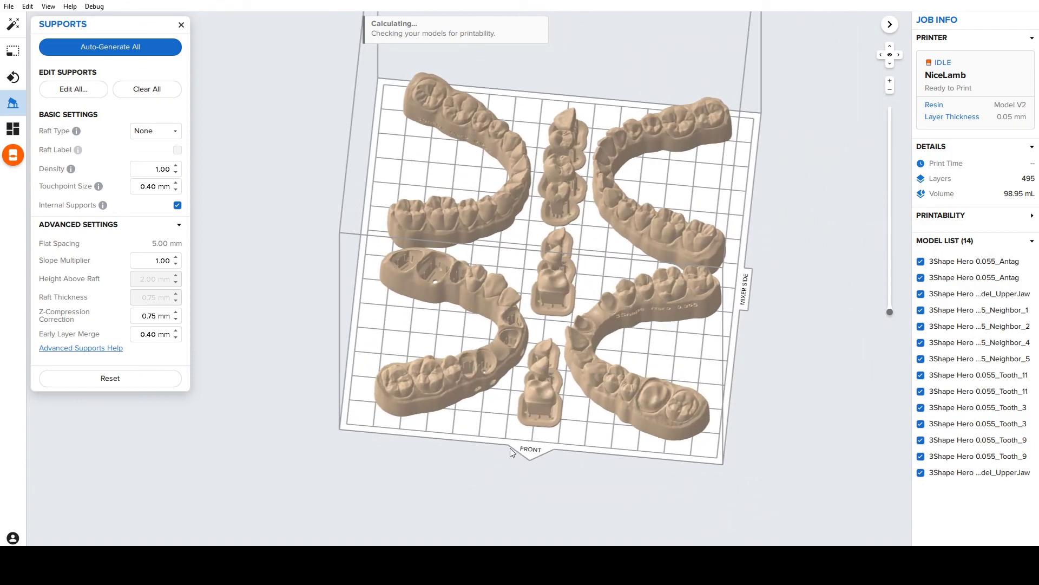
pyautogui.click(449, 393)
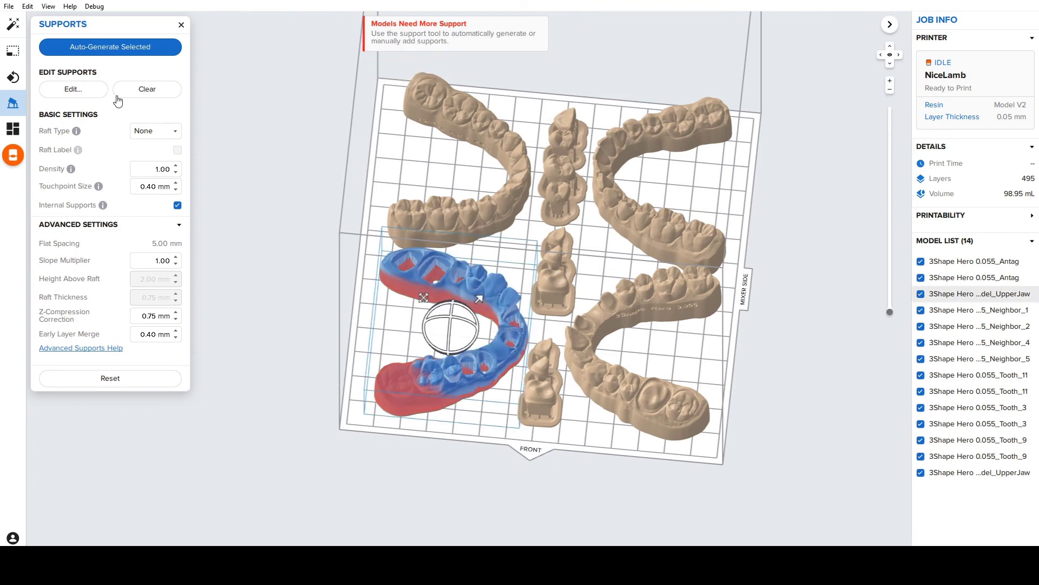
pyautogui.click(591, 449)
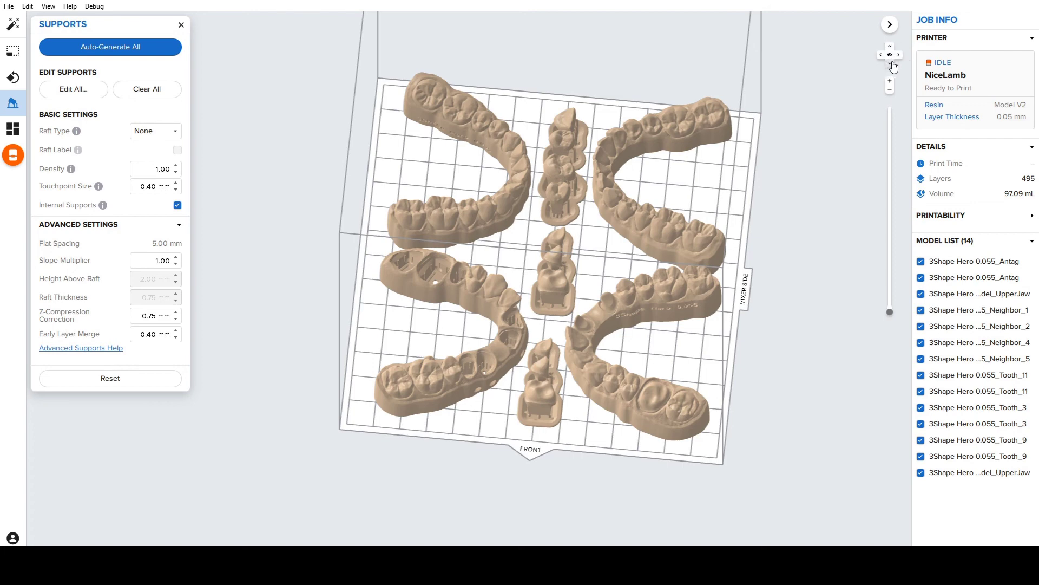
pyautogui.click(893, 56)
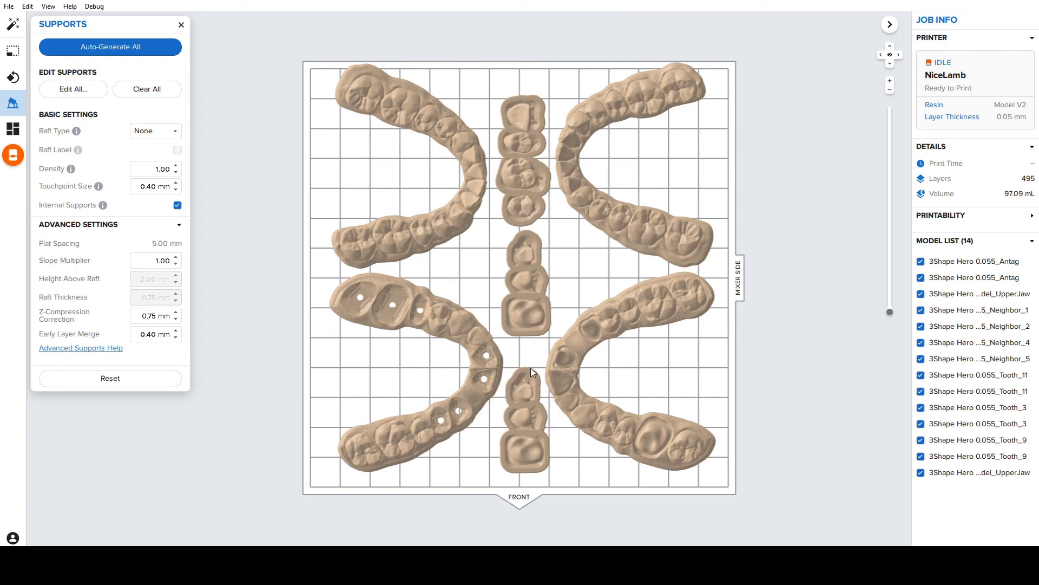
# Inspect the supports under the arch models and dies, then return to the home view
pyautogui.click(595, 307)
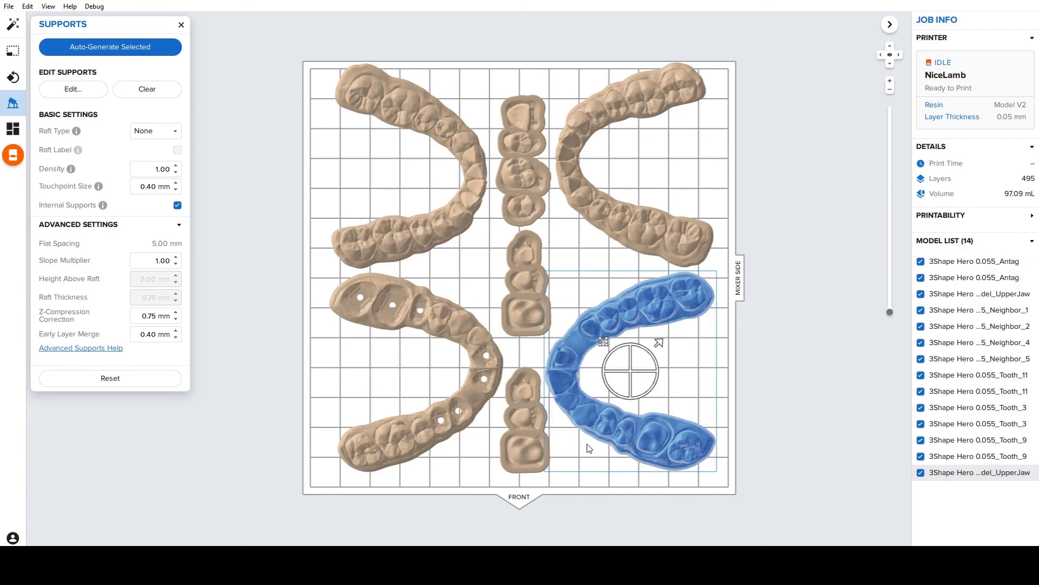
pyautogui.moveTo(589, 448); pyautogui.dragTo(594, 300, button='right')
pyautogui.scroll(3, 560, 368)
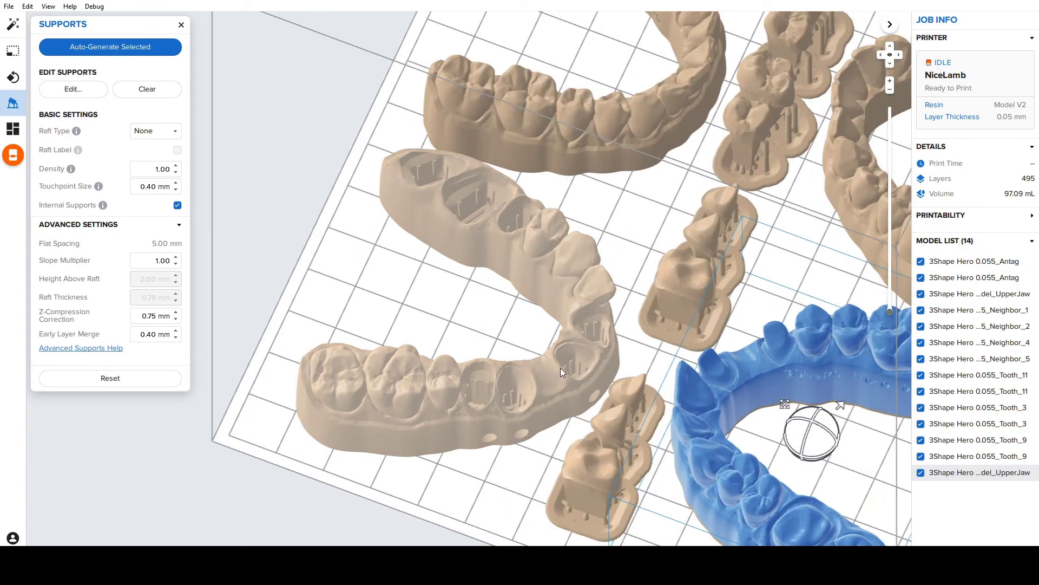
pyautogui.click(584, 311)
pyautogui.scroll(5, 522, 315)
pyautogui.scroll(-5, 622, 317)
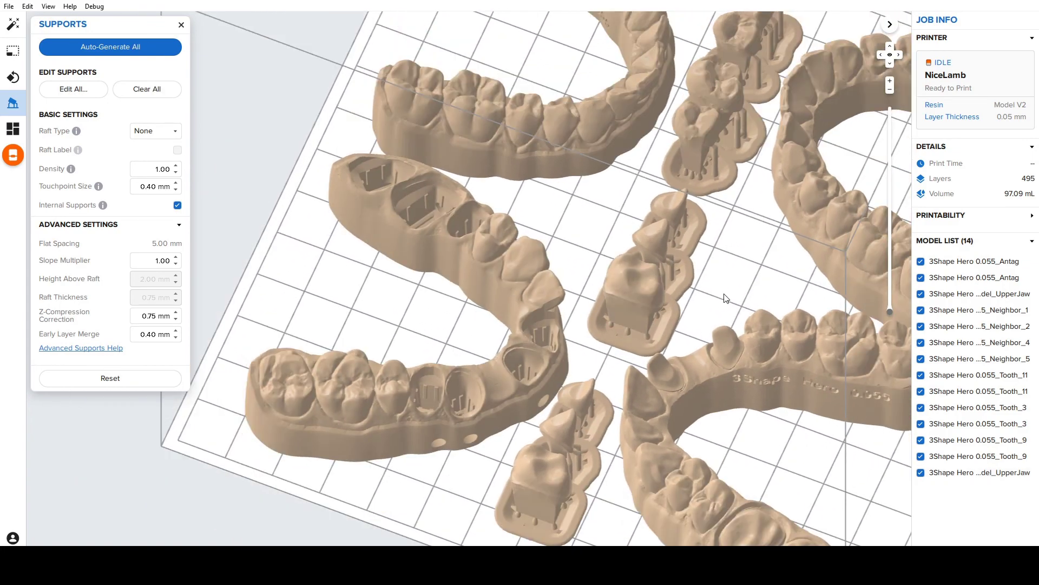
pyautogui.moveTo(736, 287); pyautogui.dragTo(582, 248, button='right')
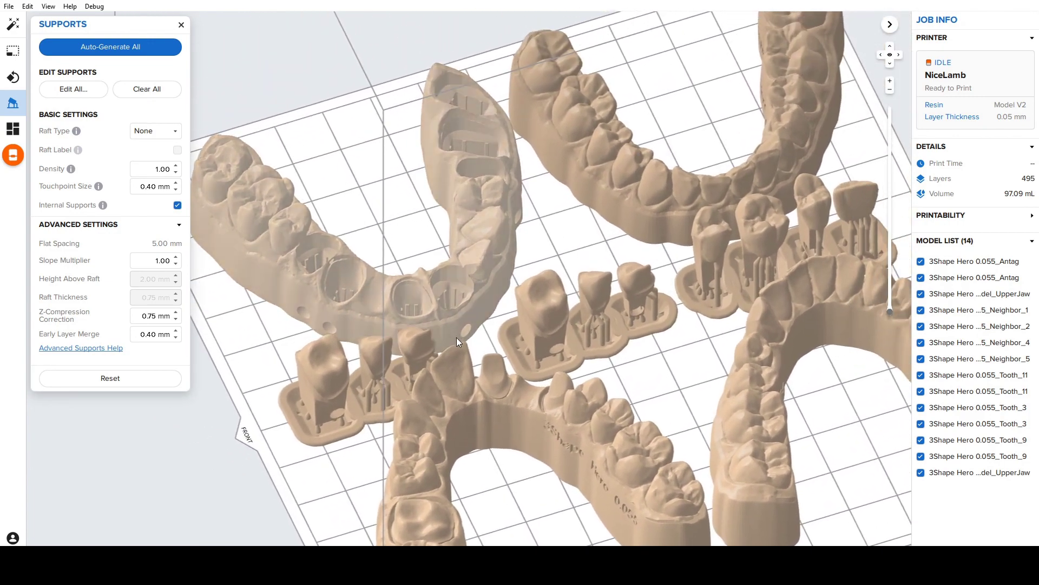
pyautogui.click(718, 254)
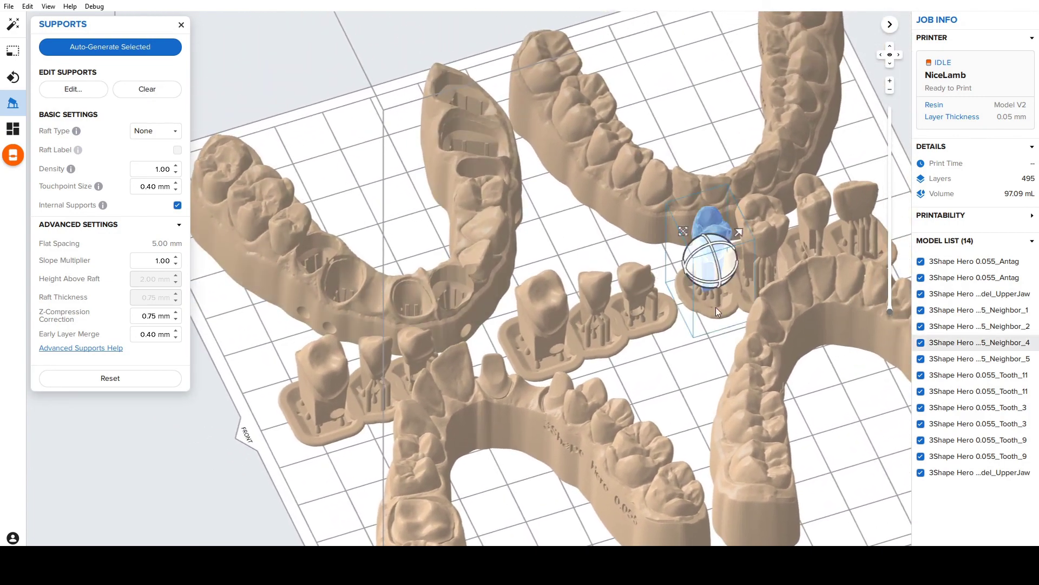
pyautogui.click(691, 357)
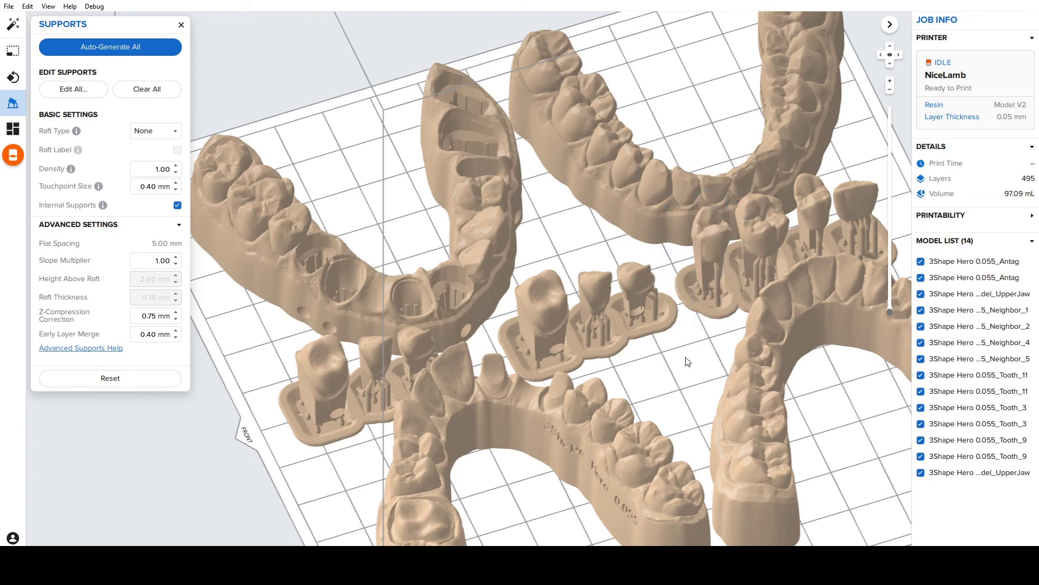
pyautogui.moveTo(687, 359); pyautogui.dragTo(640, 219, button='right')
pyautogui.press('h')
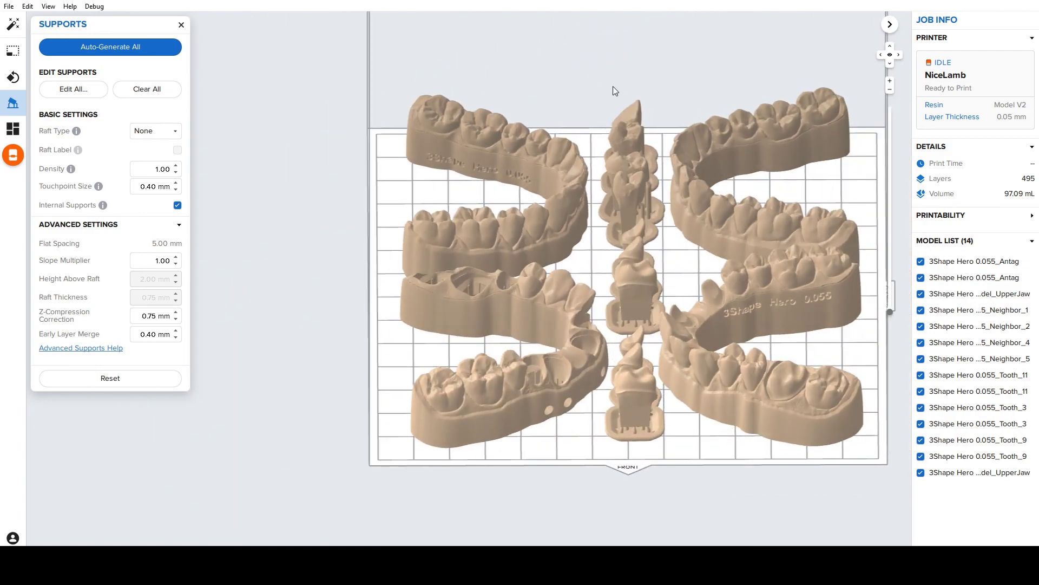
# Edit supports for the top group of dies and move one tooth's touchpoint higher
pyautogui.click(652, 198)
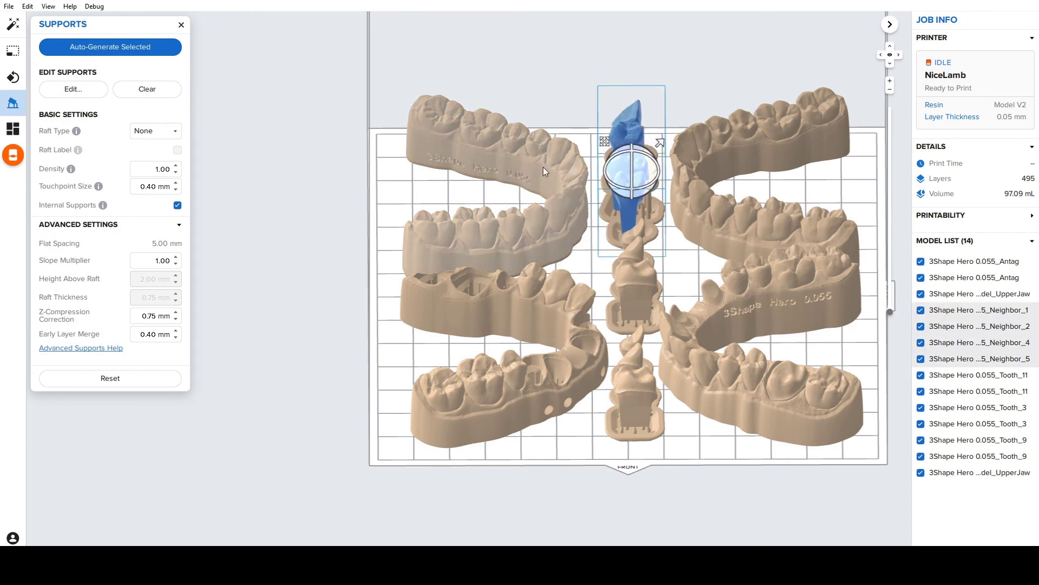
pyautogui.click(73, 89)
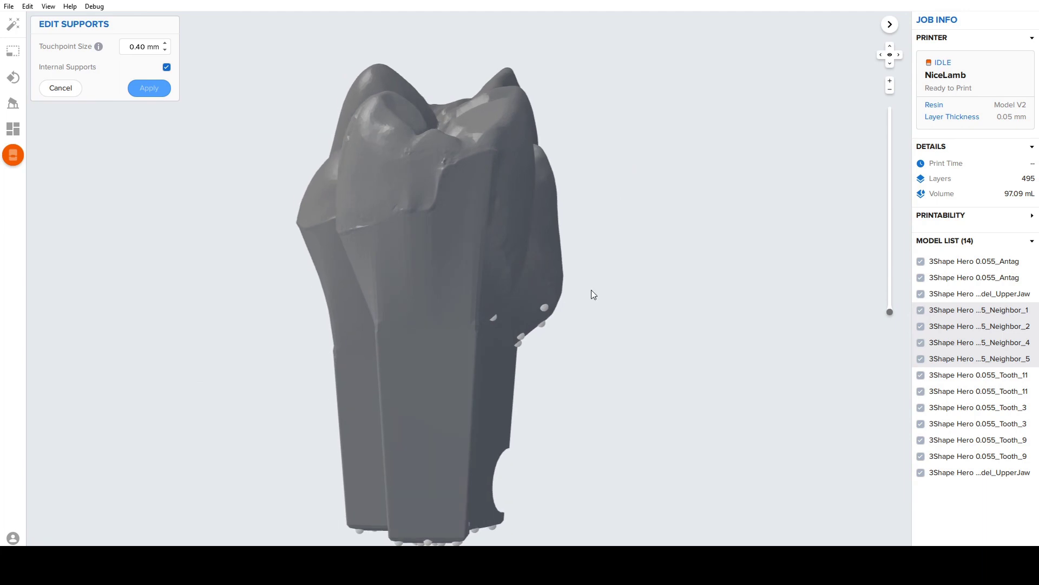
pyautogui.moveTo(559, 317); pyautogui.dragTo(552, 339, button='right')
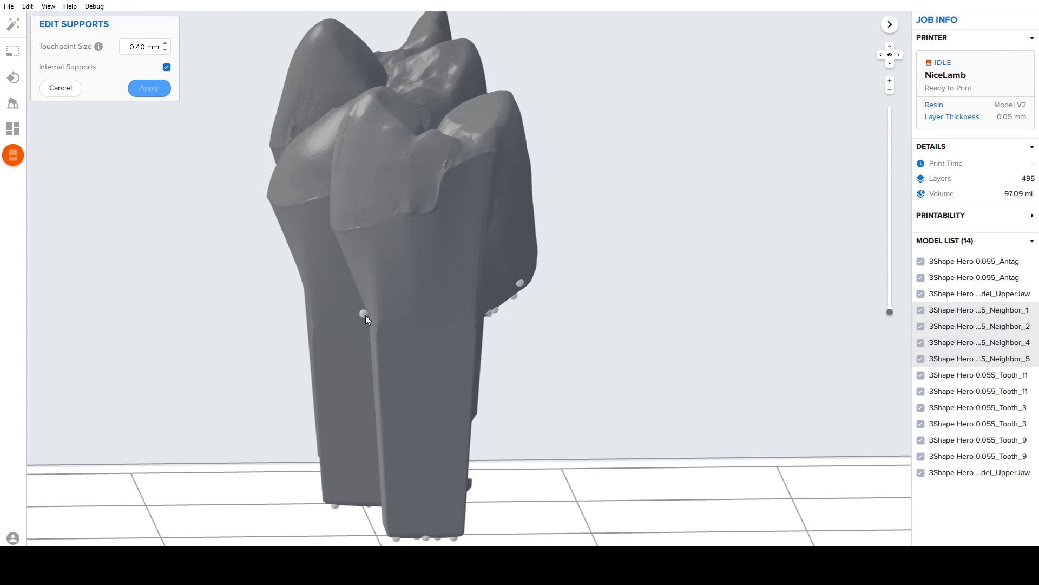
pyautogui.moveTo(255, 193); pyautogui.dragTo(489, 301, button='right')
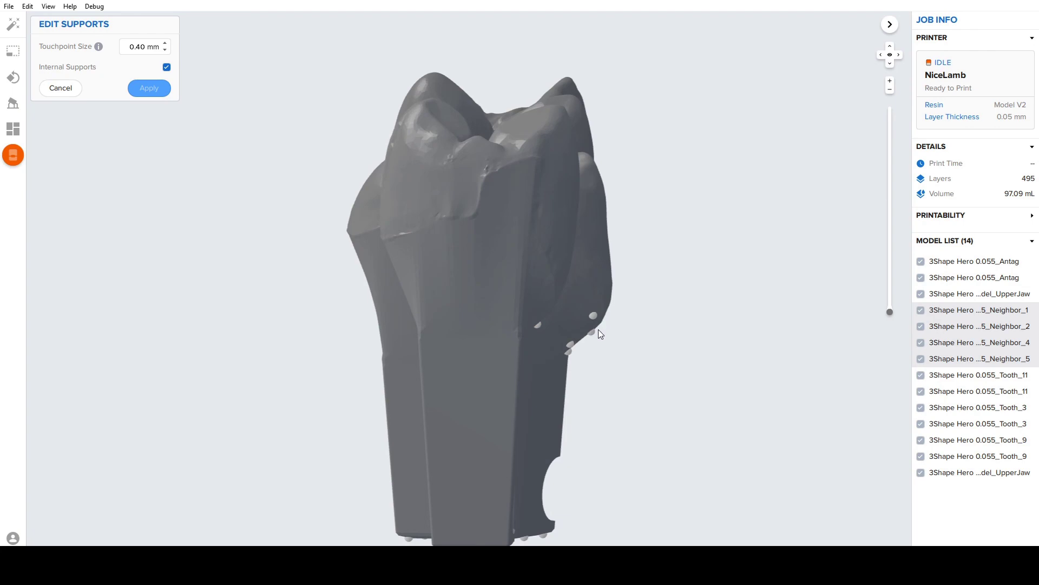
pyautogui.scroll(-6, 585, 349)
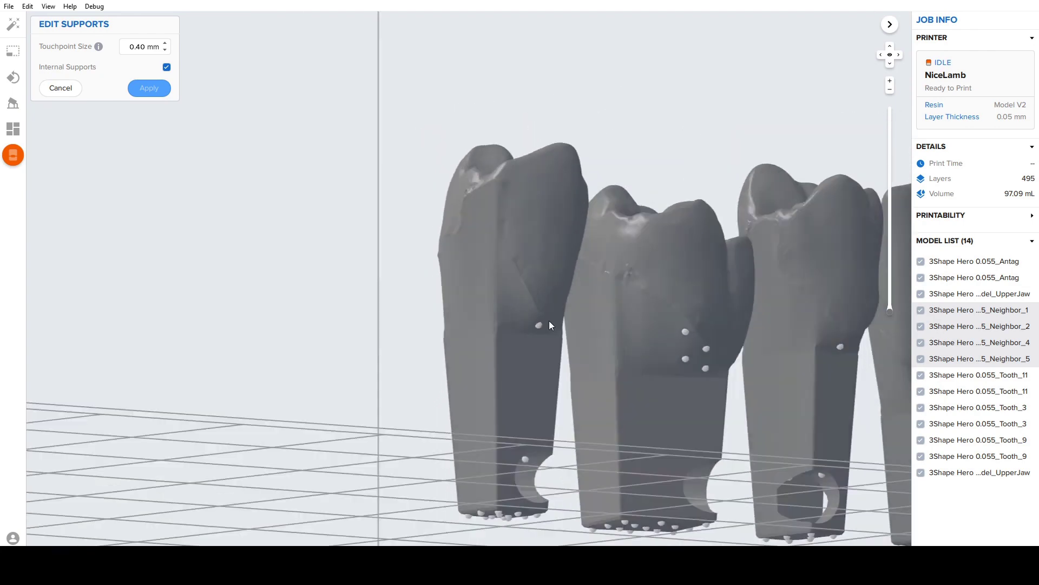
pyautogui.scroll(5, 549, 325)
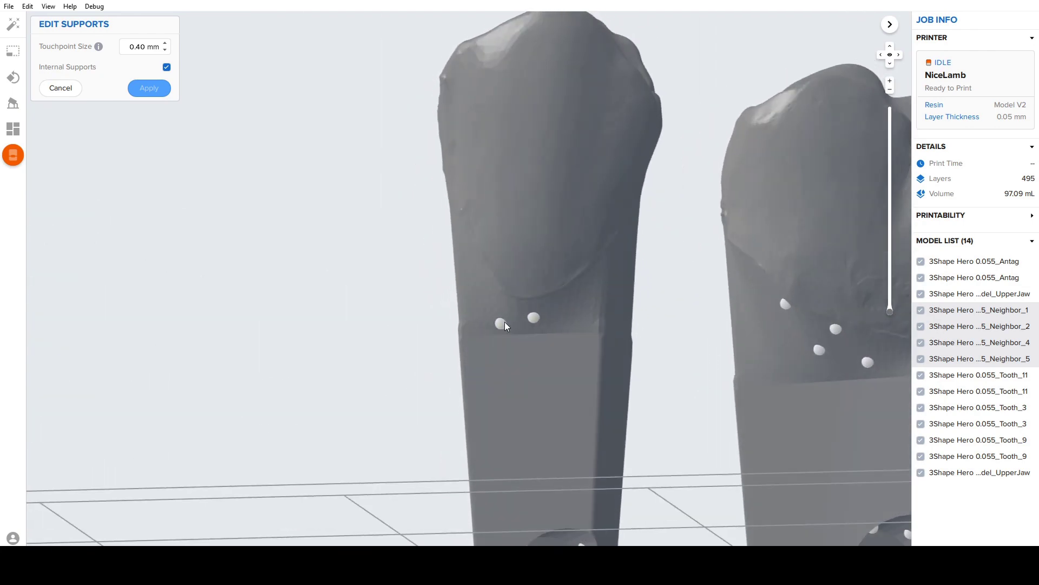
pyautogui.moveTo(506, 325); pyautogui.dragTo(523, 305)
pyautogui.scroll(-3, 745, 327)
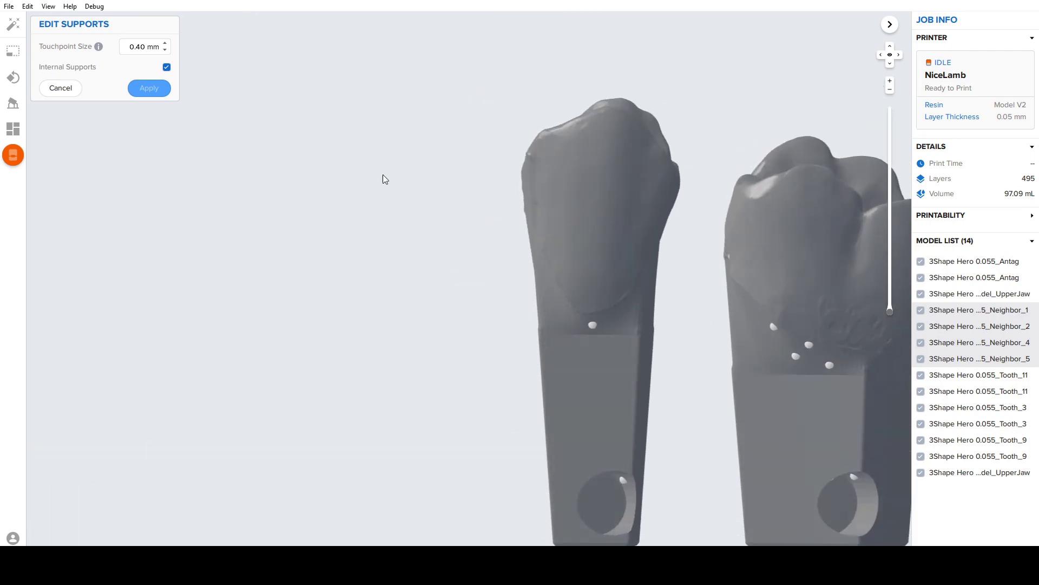
pyautogui.scroll(-3, 709, 369)
pyautogui.moveTo(595, 338); pyautogui.dragTo(768, 328, button='right')
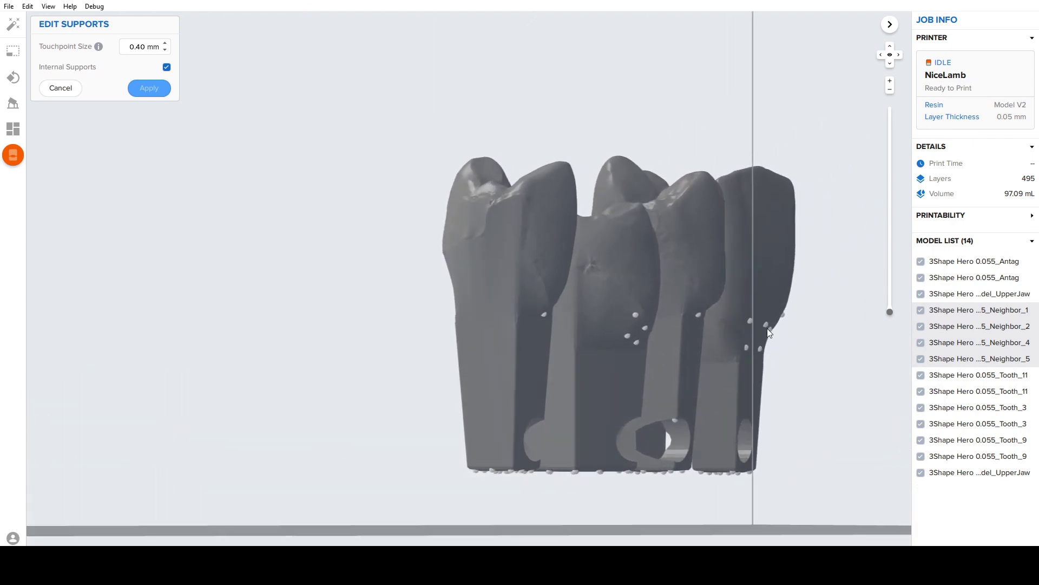
# Cancel the support edits and review the lower arches and whole plate in perspective
pyautogui.click(58, 89)
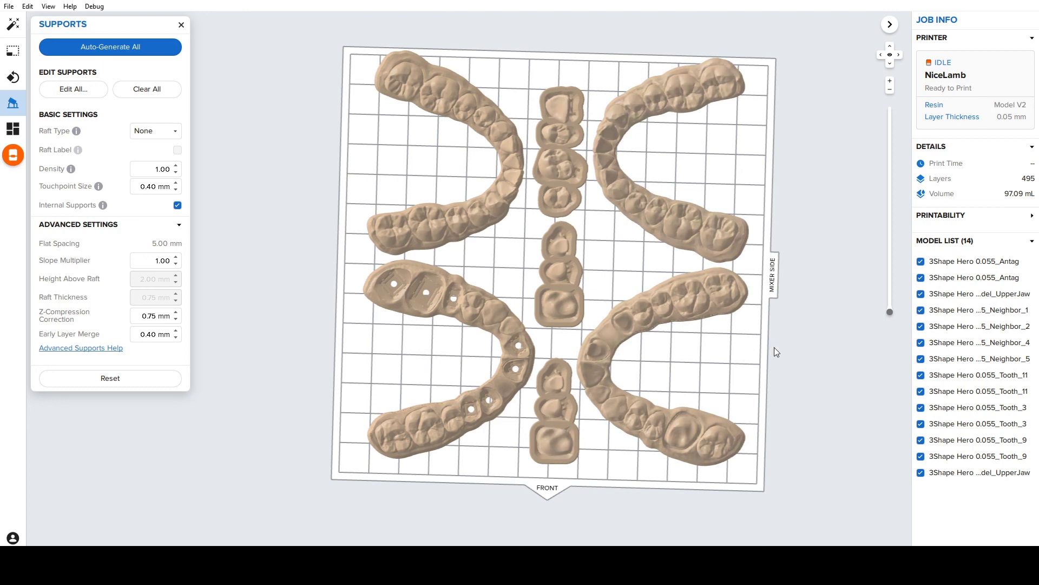
pyautogui.click(608, 307)
pyautogui.click(502, 362)
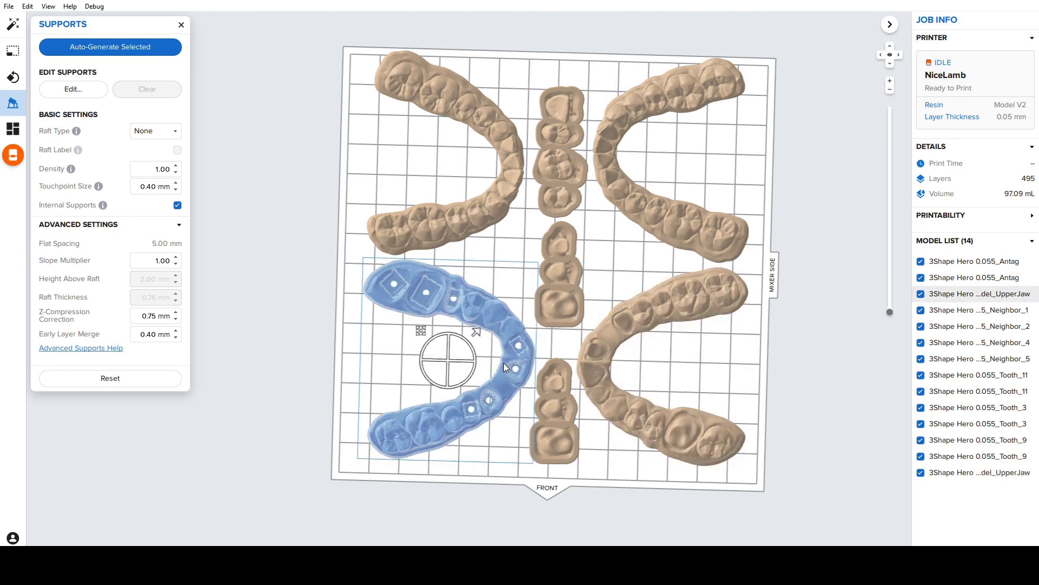
pyautogui.click(388, 320)
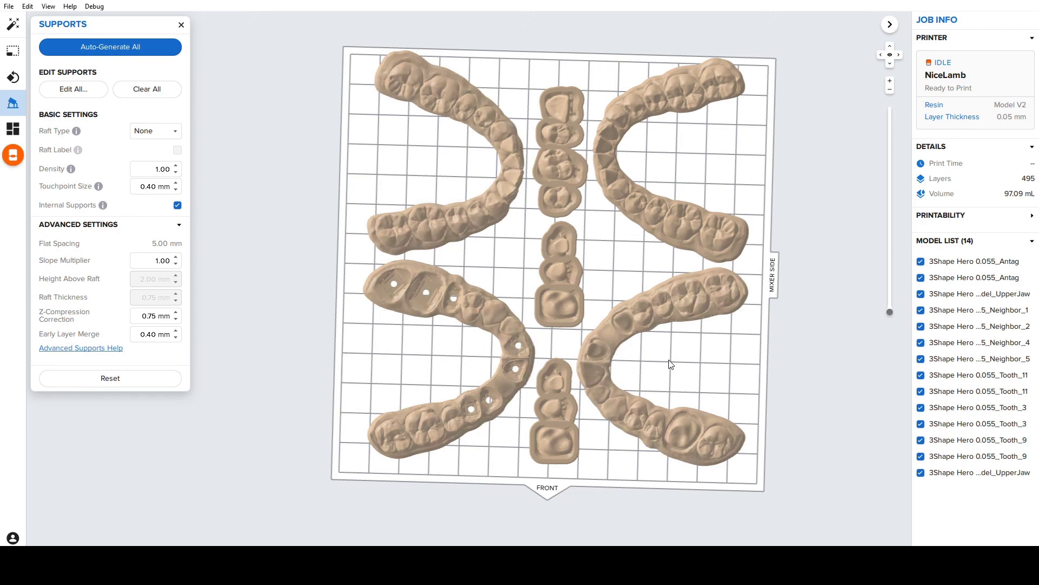
pyautogui.moveTo(687, 362); pyautogui.dragTo(695, 288, button='right')
pyautogui.scroll(5, 756, 357)
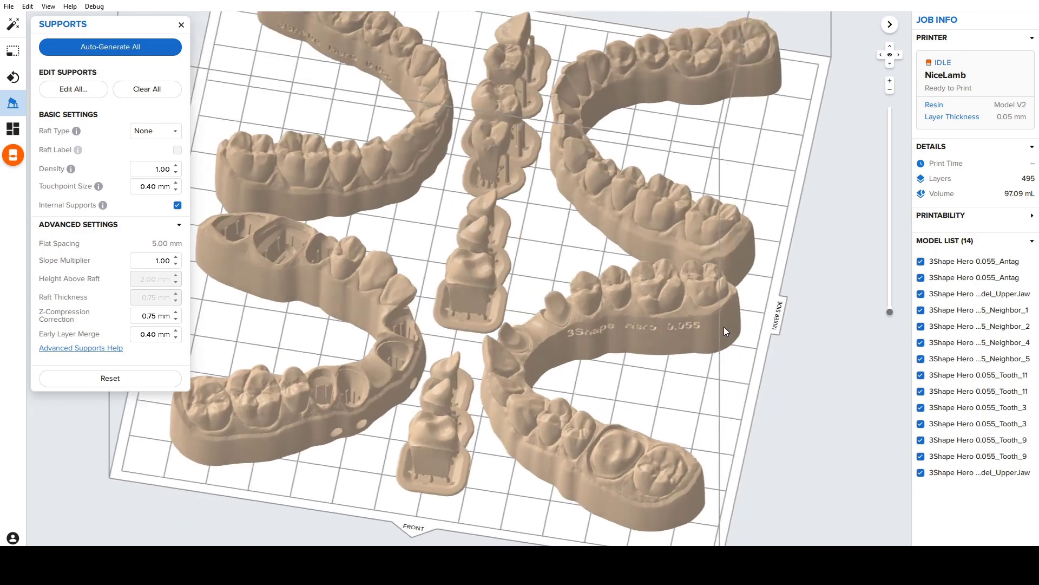
pyautogui.moveTo(723, 326); pyautogui.dragTo(709, 323, button='right')
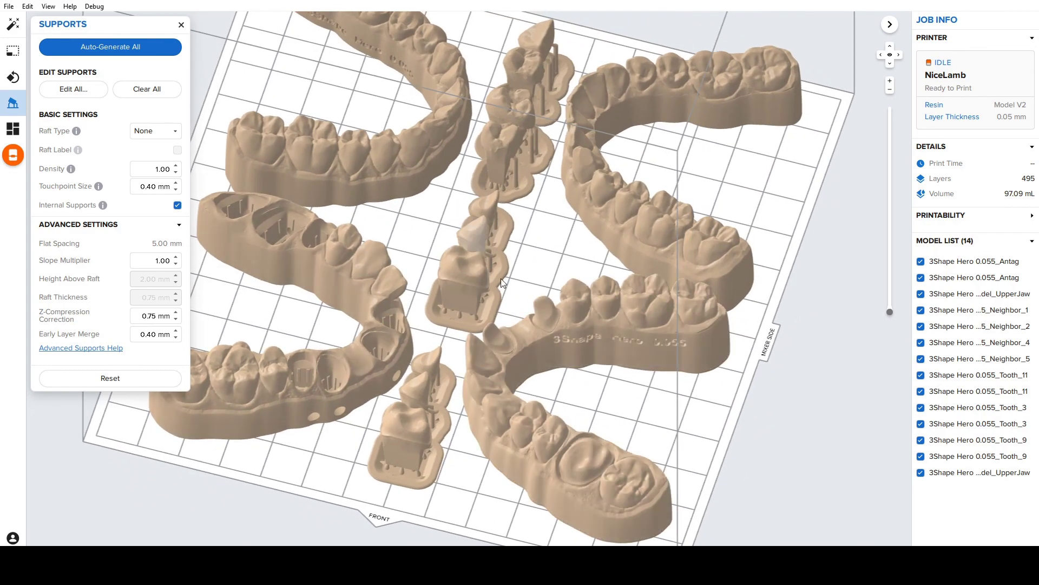
# Review the NiceLamb print settings for Solid and Removable Die Job, then close without uploading
pyautogui.press('h')
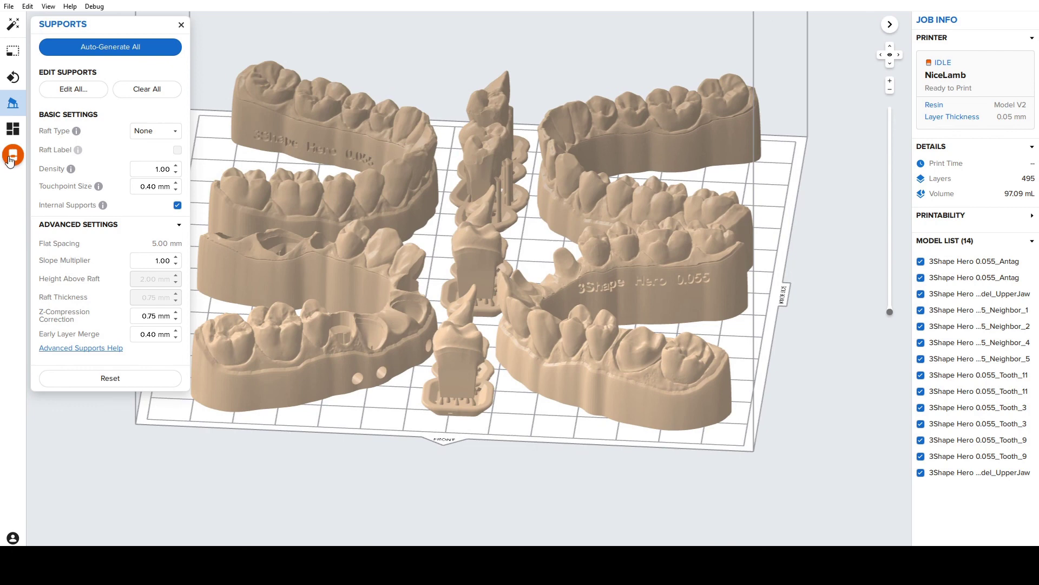
pyautogui.click(11, 157)
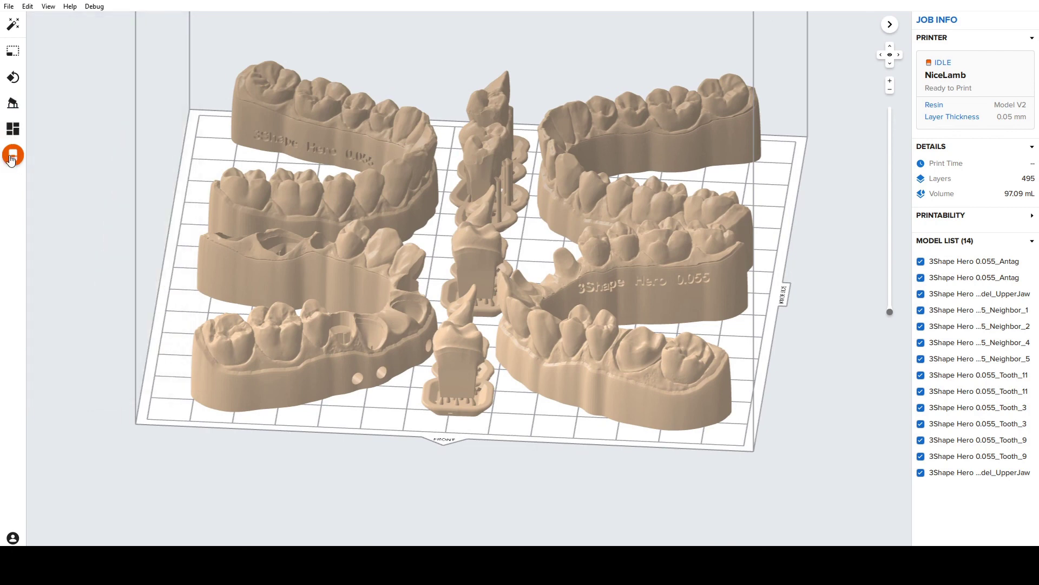
pyautogui.click(11, 157)
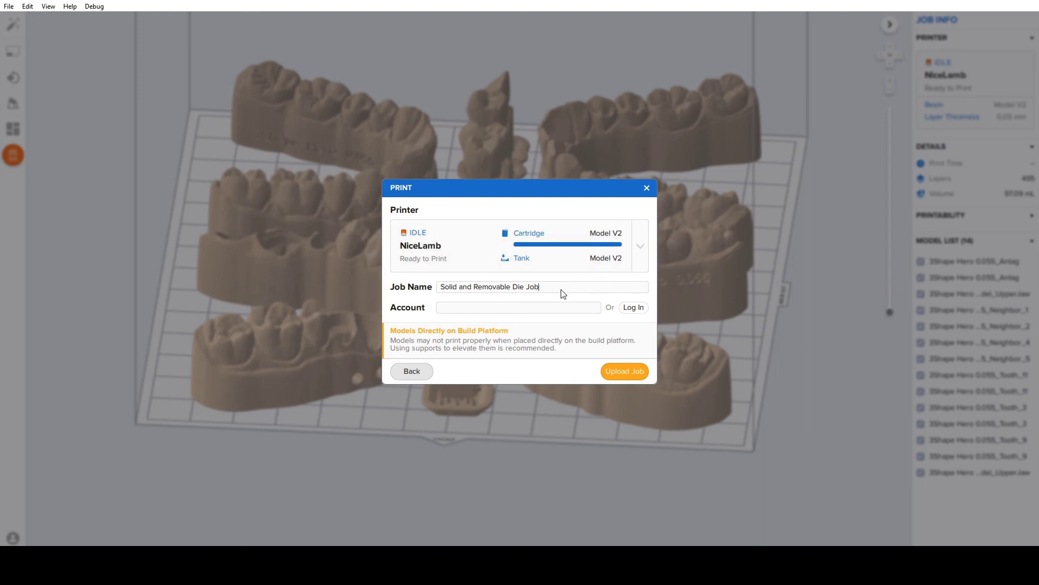
pyautogui.moveTo(555, 288); pyautogui.dragTo(414, 293)
pyautogui.click(513, 290)
pyautogui.click(417, 374)
# Orbit and zoom over the finished plate of arches flanking the central dies
pyautogui.scroll(5, 790, 425)
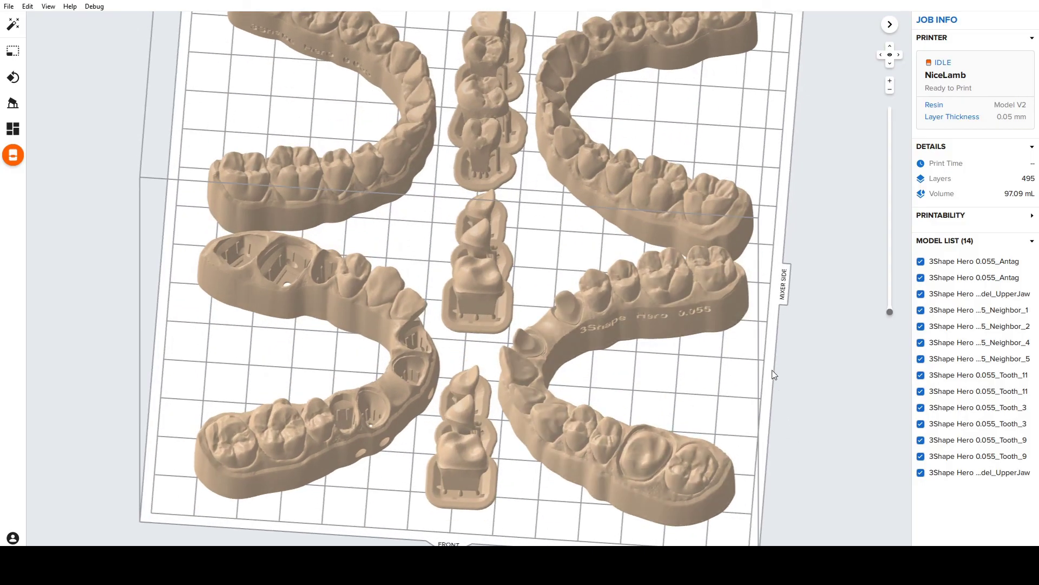
pyautogui.moveTo(771, 369); pyautogui.dragTo(766, 464, button='right')
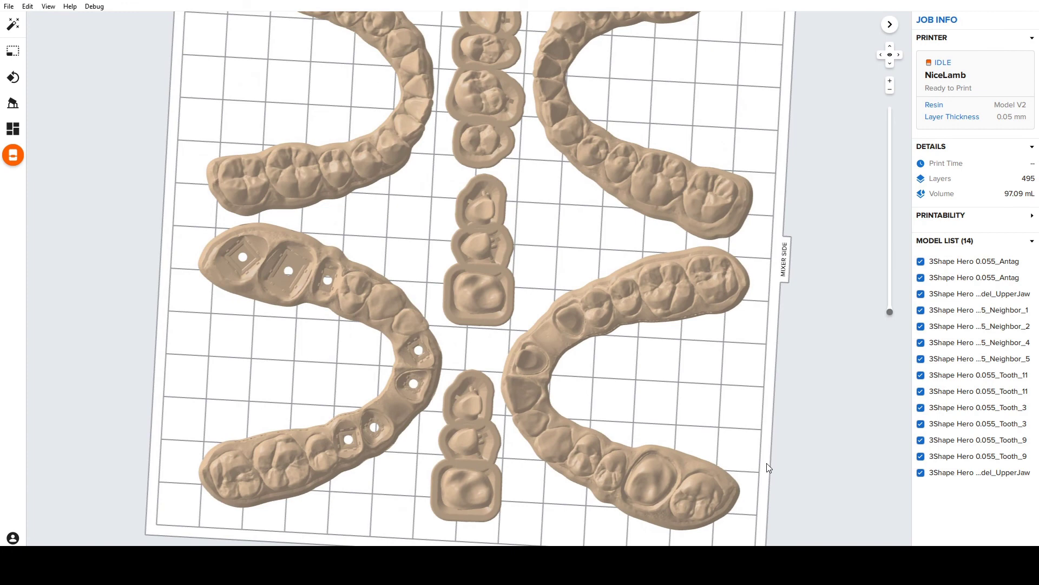
pyautogui.scroll(-5, 766, 463)
pyautogui.scroll(3, 744, 417)
pyautogui.moveTo(744, 418); pyautogui.dragTo(671, 303, button='right')
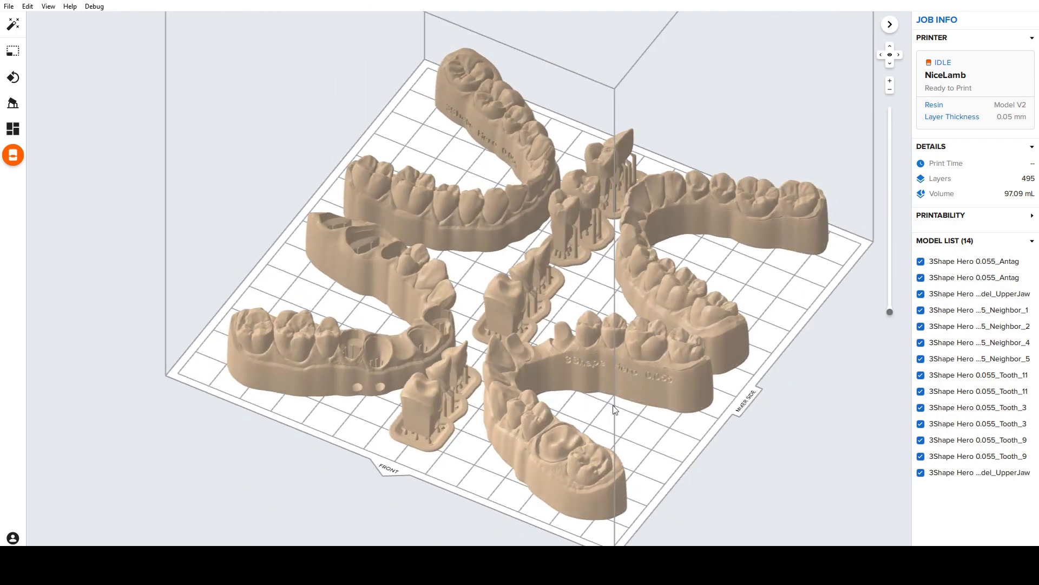